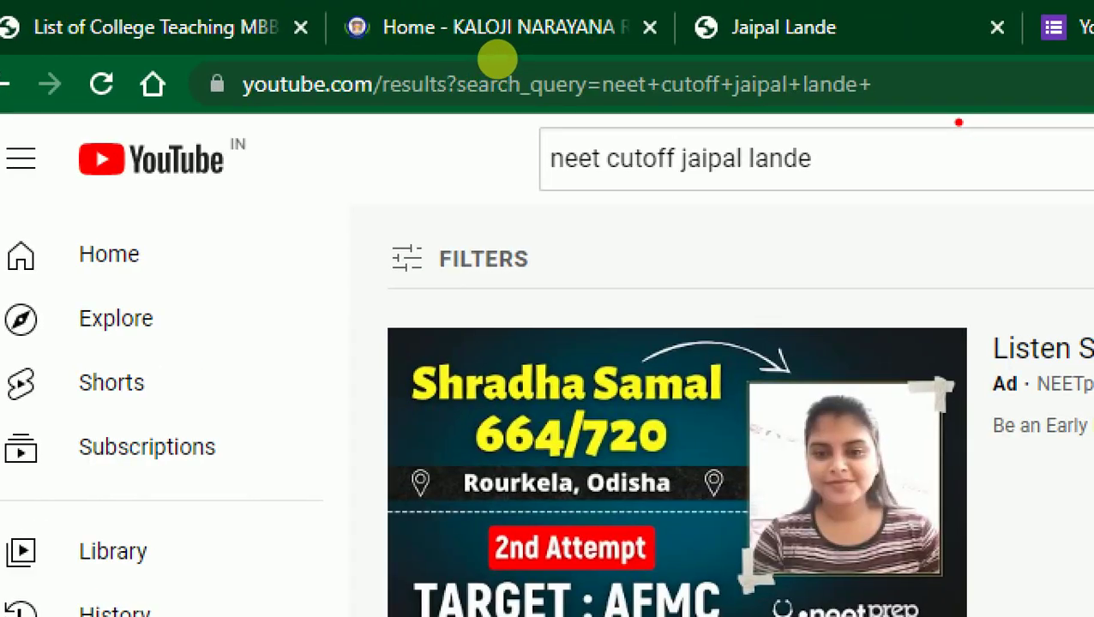
# - Look over the KNRUHS home page and the TS college-wise allotment data page
pyautogui.moveTo(959, 123)
pyautogui.mouseDown()
pyautogui.moveTo(371, 152)
pyautogui.moveTo(948, 120)
pyautogui.moveTo(956, 36)
pyautogui.mouseUp()
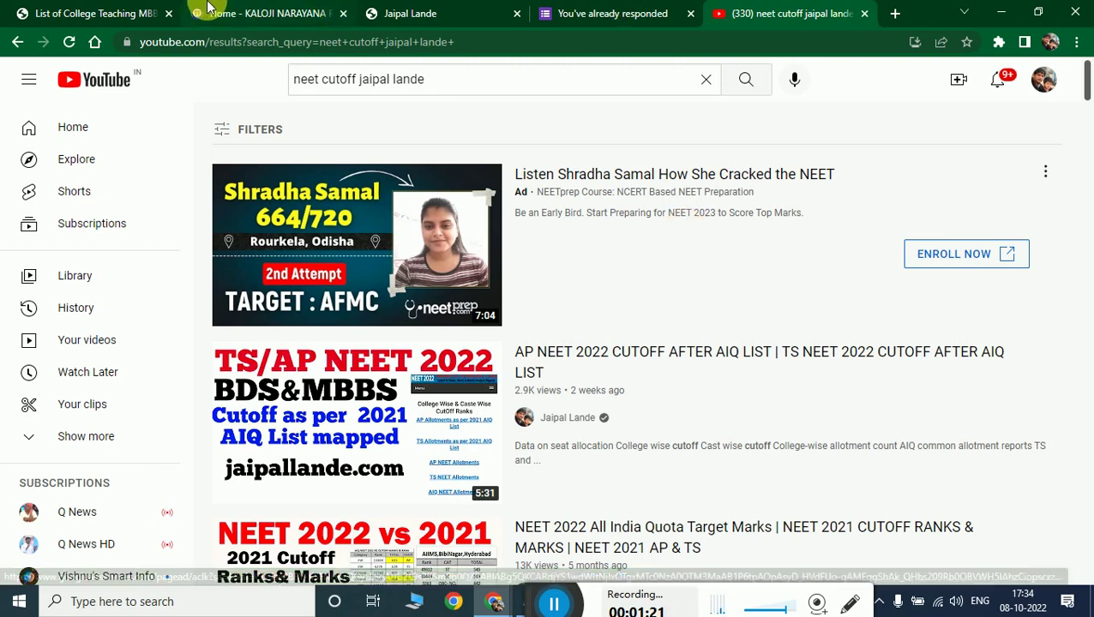
pyautogui.click(274, 12)
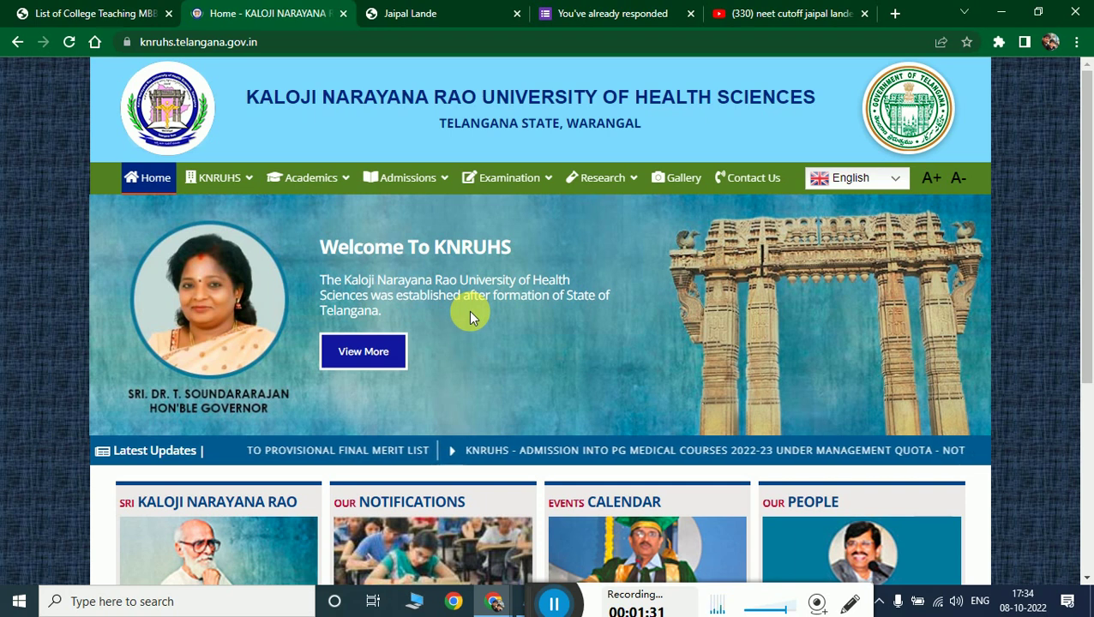
pyautogui.click(416, 13)
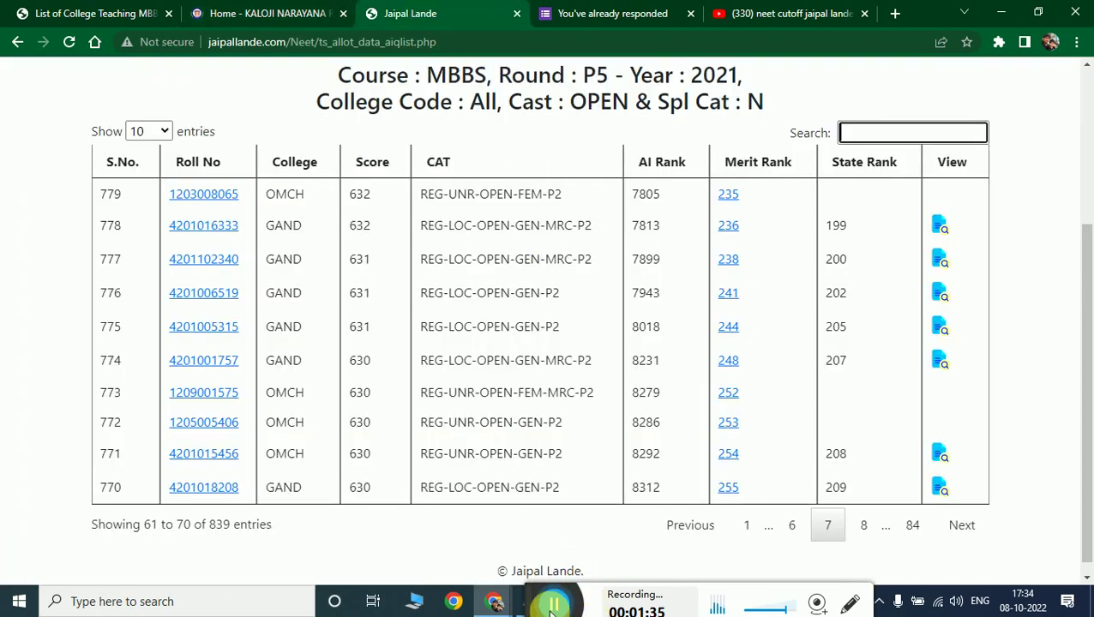
# - Switch to Acrobat Reader and examine the order of colleges in the saved web options PDF, from option 1 to option 28
pyautogui.moveTo(553, 607); pyautogui.dragTo(146, 600)
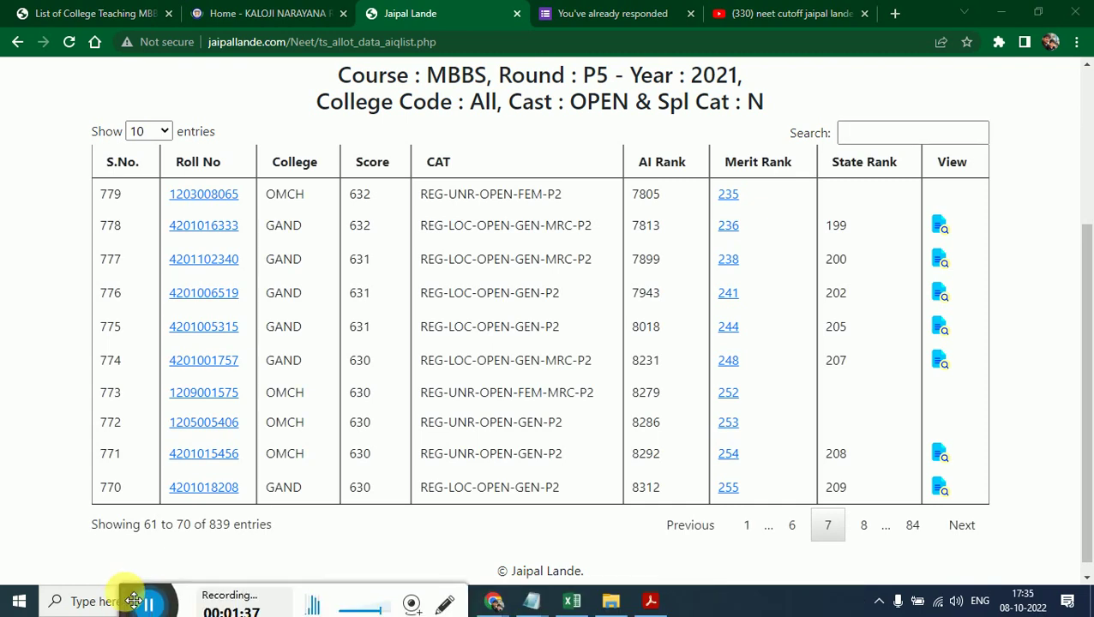
pyautogui.click(650, 603)
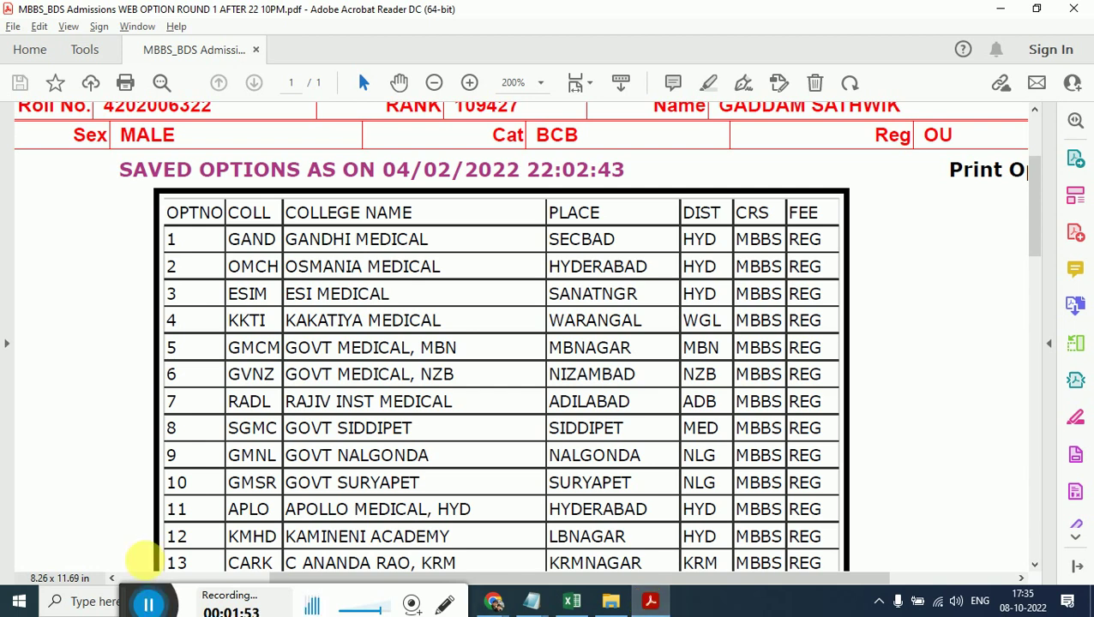
pyautogui.moveTo(148, 600); pyautogui.dragTo(505, 602)
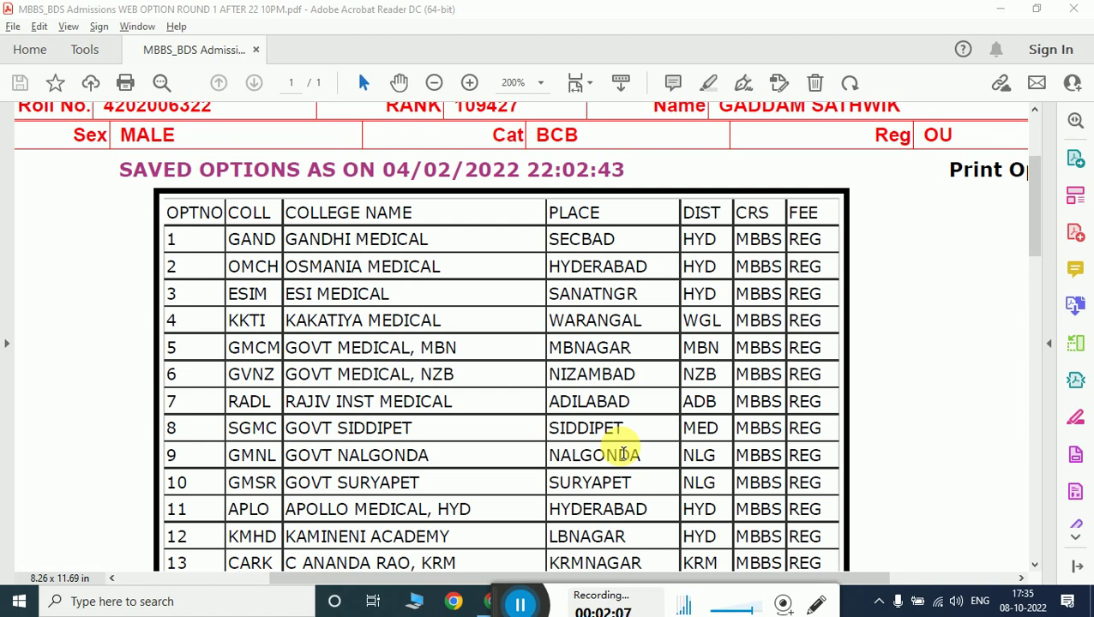
pyautogui.scroll(-1, 1000, 390)
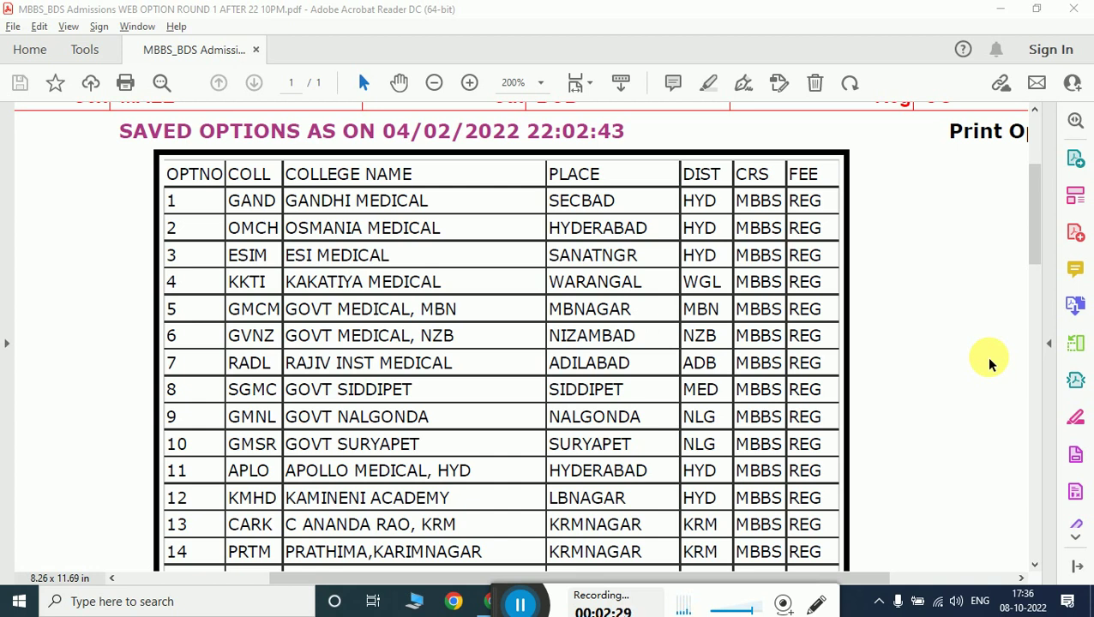
pyautogui.scroll(-1, 686, 416)
pyautogui.scroll(-3, 679, 423)
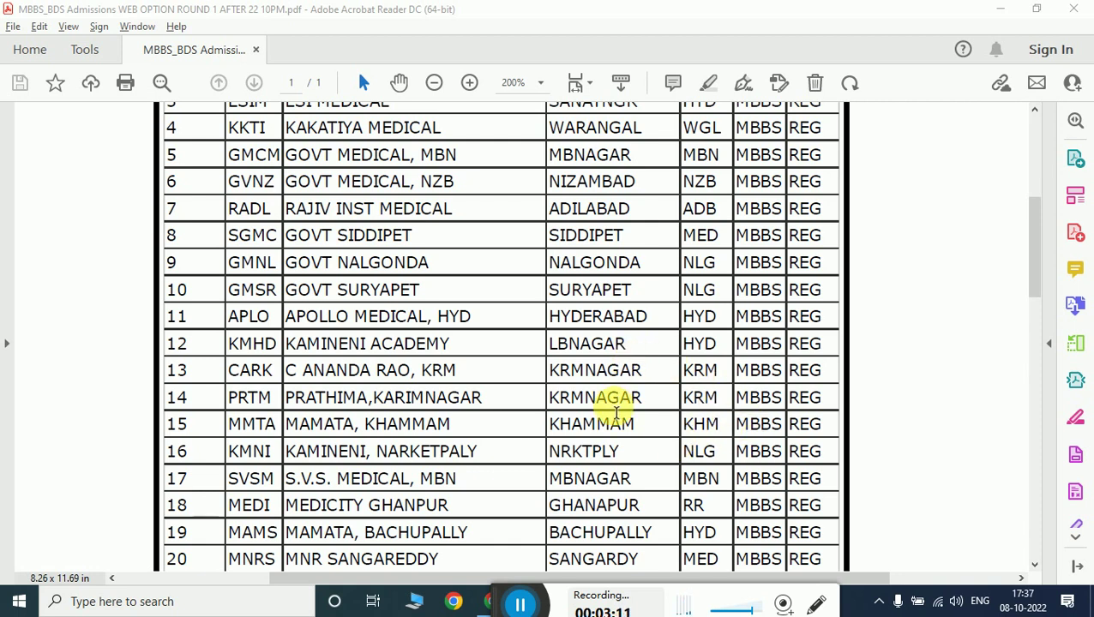
pyautogui.scroll(-1, 612, 413)
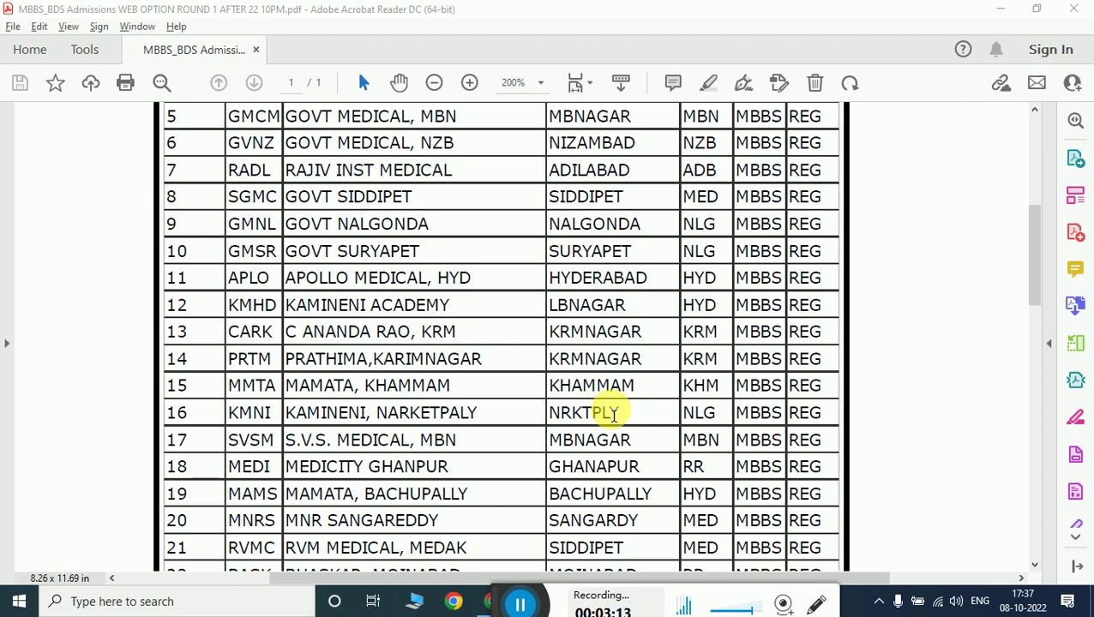
pyautogui.scroll(-1, 614, 415)
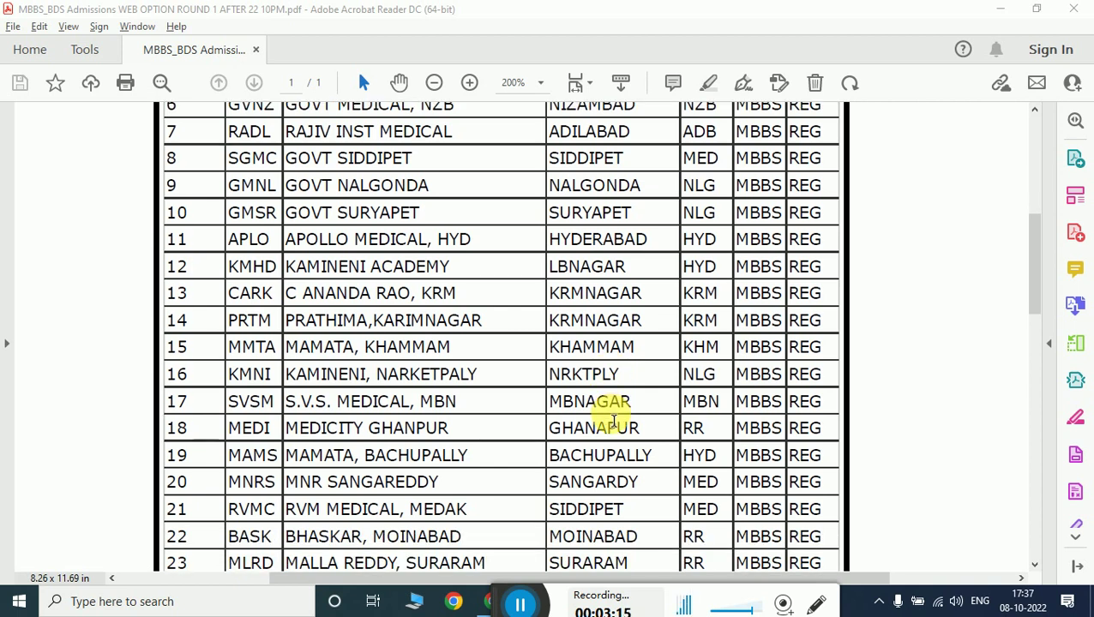
pyautogui.scroll(-1, 614, 419)
pyautogui.scroll(-2, 614, 420)
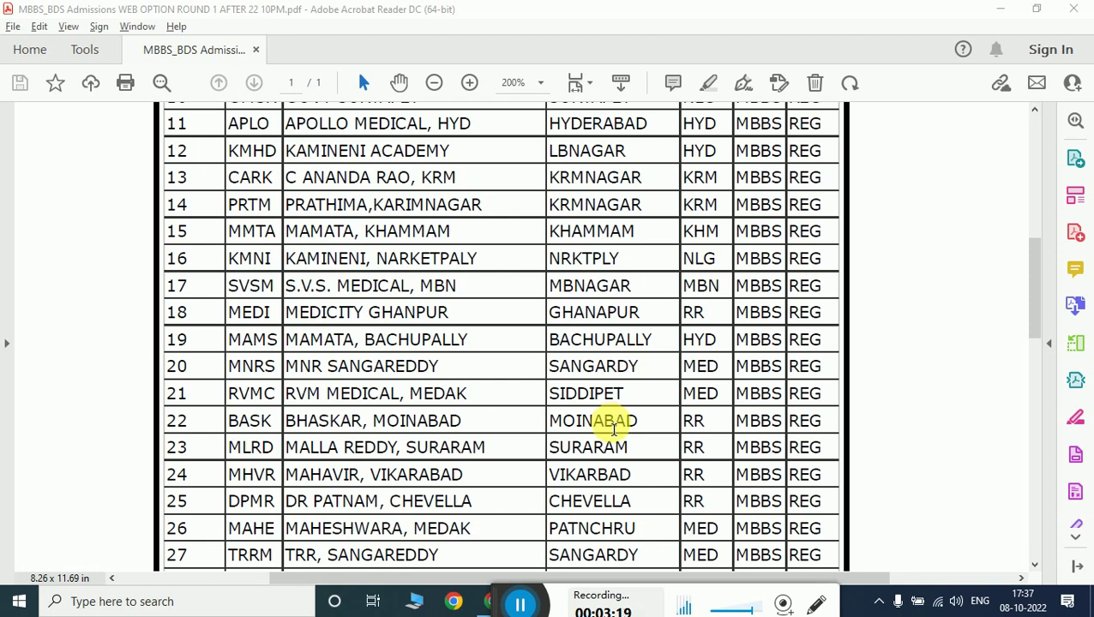
pyautogui.scroll(-1, 614, 429)
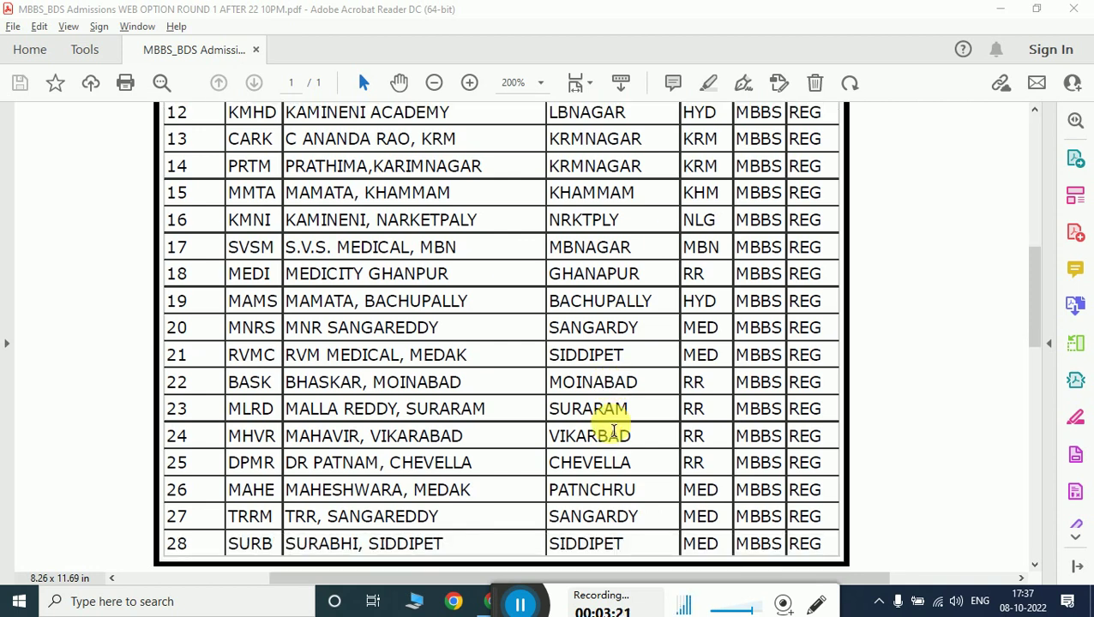
pyautogui.scroll(-1, 614, 432)
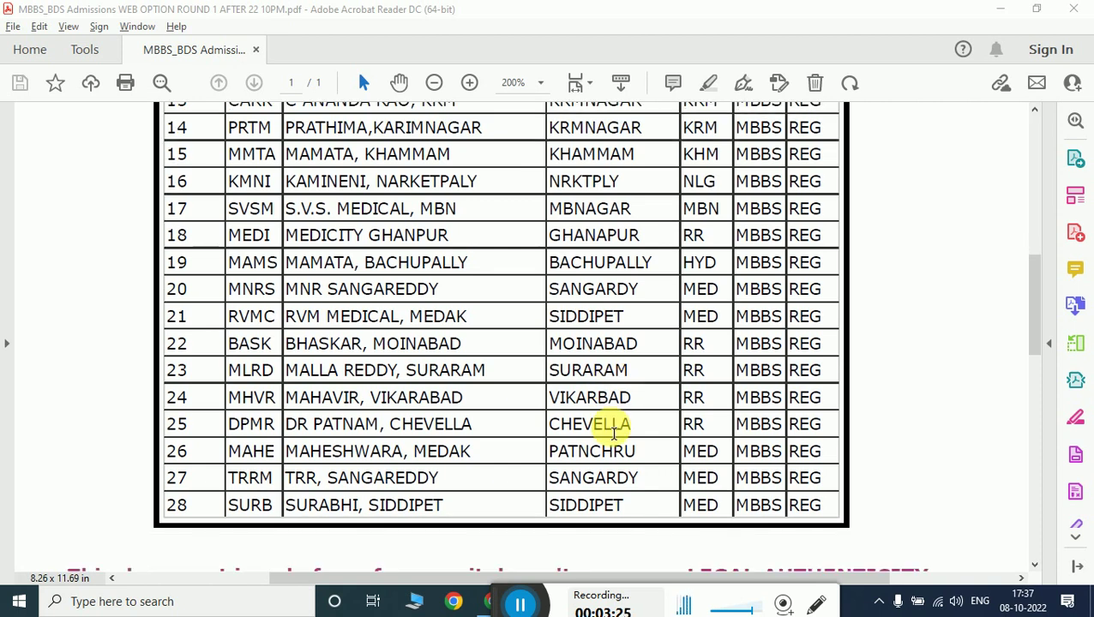
pyautogui.scroll(-1, 610, 429)
pyautogui.scroll(1, 610, 427)
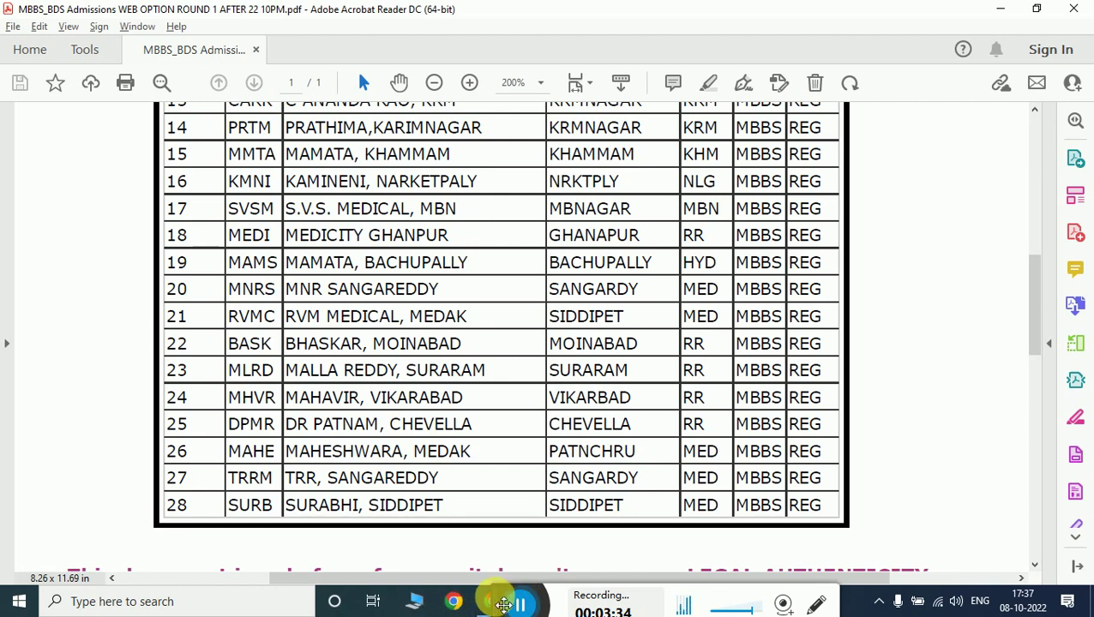
# - Switch back to the TS allotment data page in Chrome and examine the course, round, year and cast in the report heading
pyautogui.moveTo(501, 600); pyautogui.dragTo(789, 607)
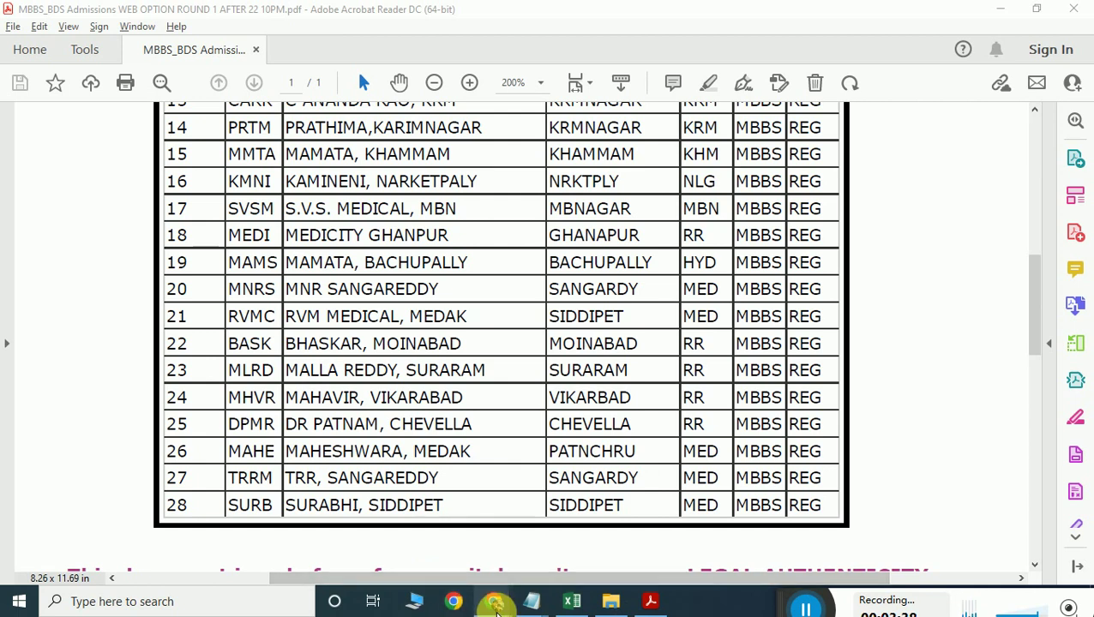
pyautogui.moveTo(494, 602)
pyautogui.click(280, 549)
pyautogui.scroll(3, 363, 411)
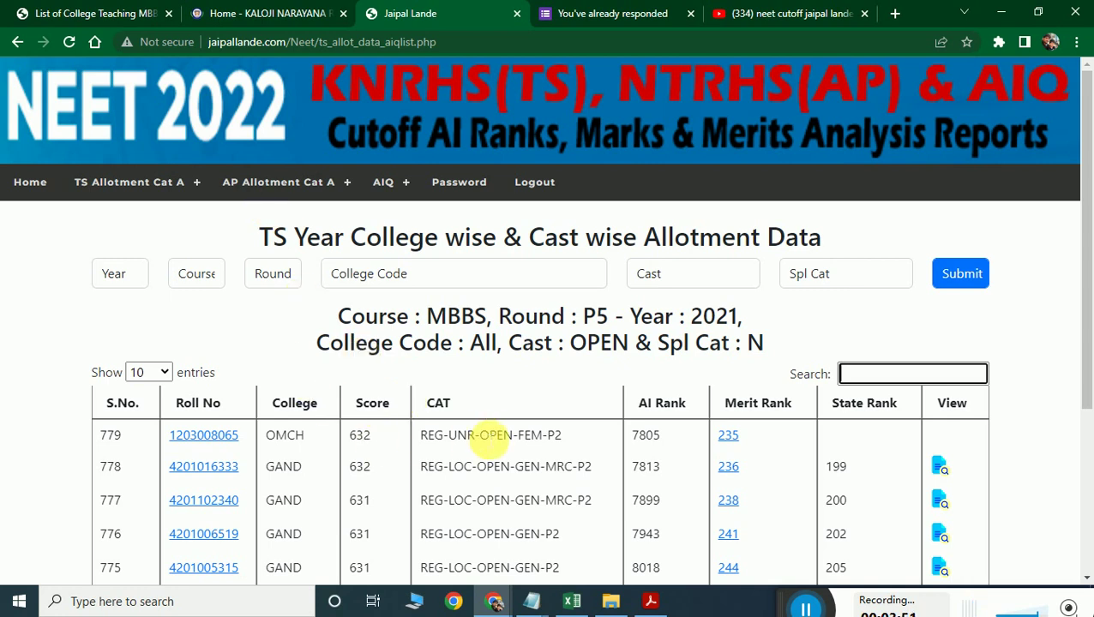
pyautogui.scroll(-1, 496, 433)
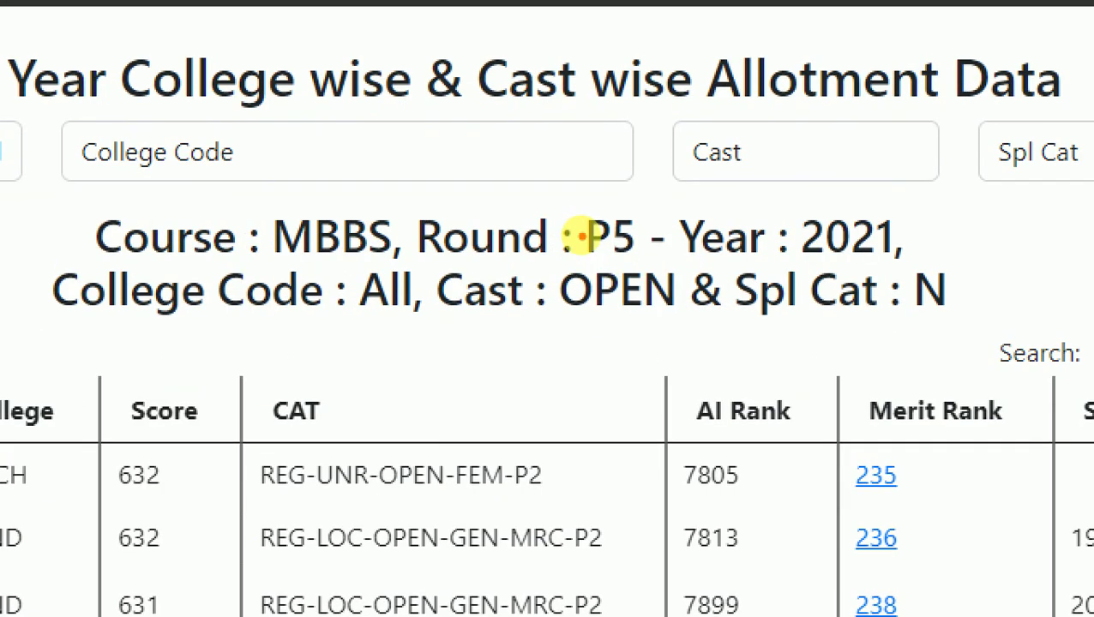
pyautogui.moveTo(654, 144)
pyautogui.mouseDown()
pyautogui.moveTo(567, 244)
pyautogui.moveTo(634, 129)
pyautogui.mouseUp()
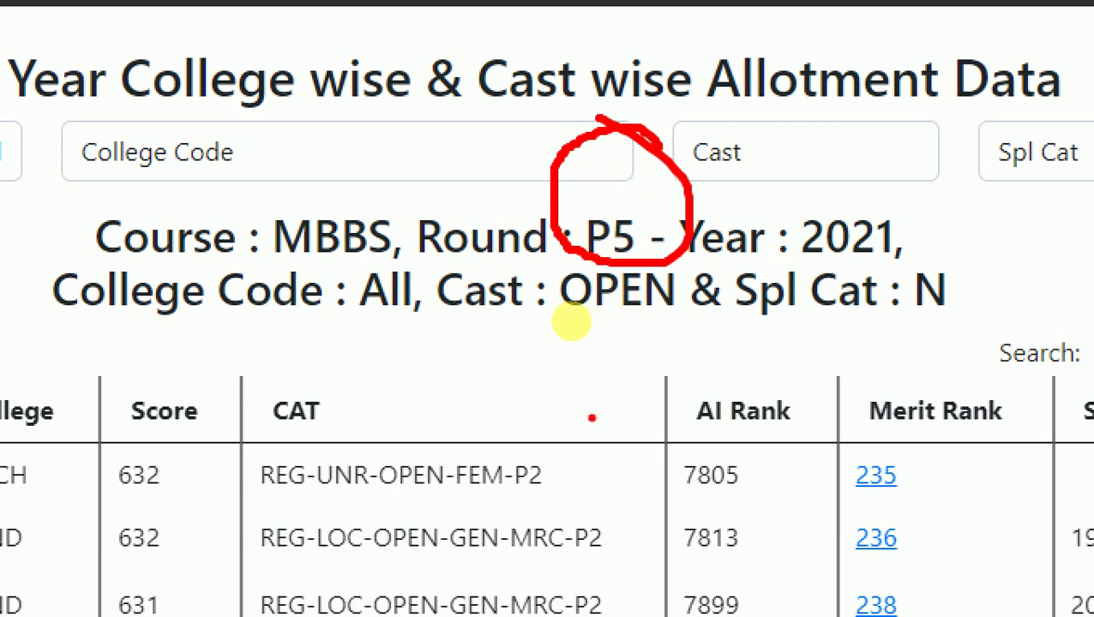
pyautogui.moveTo(525, 366); pyautogui.dragTo(703, 306)
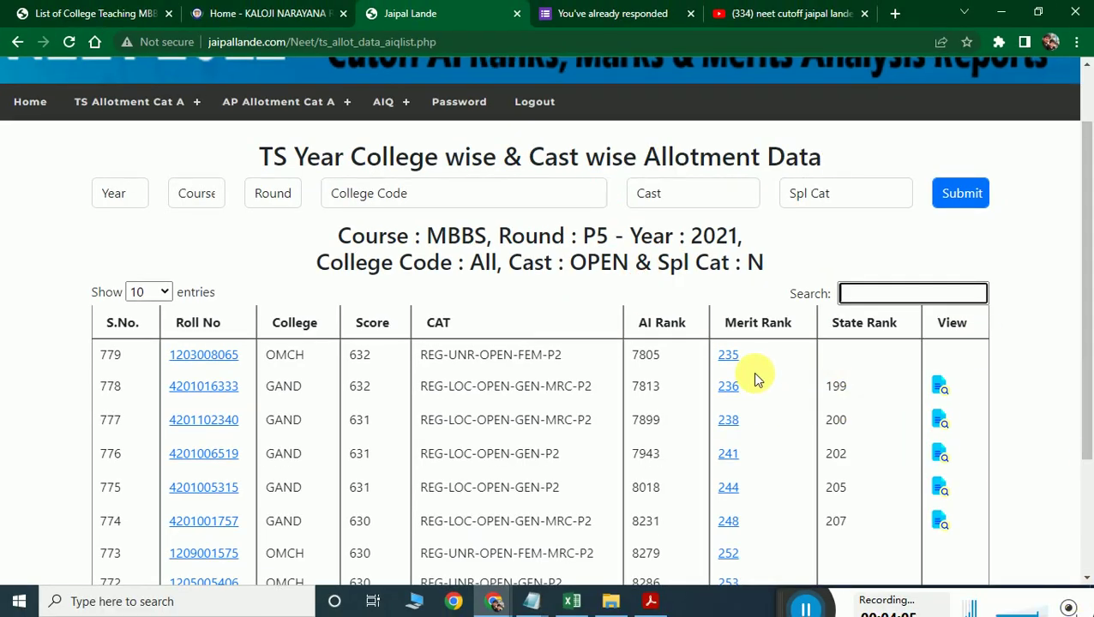
# - Sort the allotment table by AI Rank in ascending order and filter its rows by "loc"
pyautogui.click(656, 325)
pyautogui.click(657, 331)
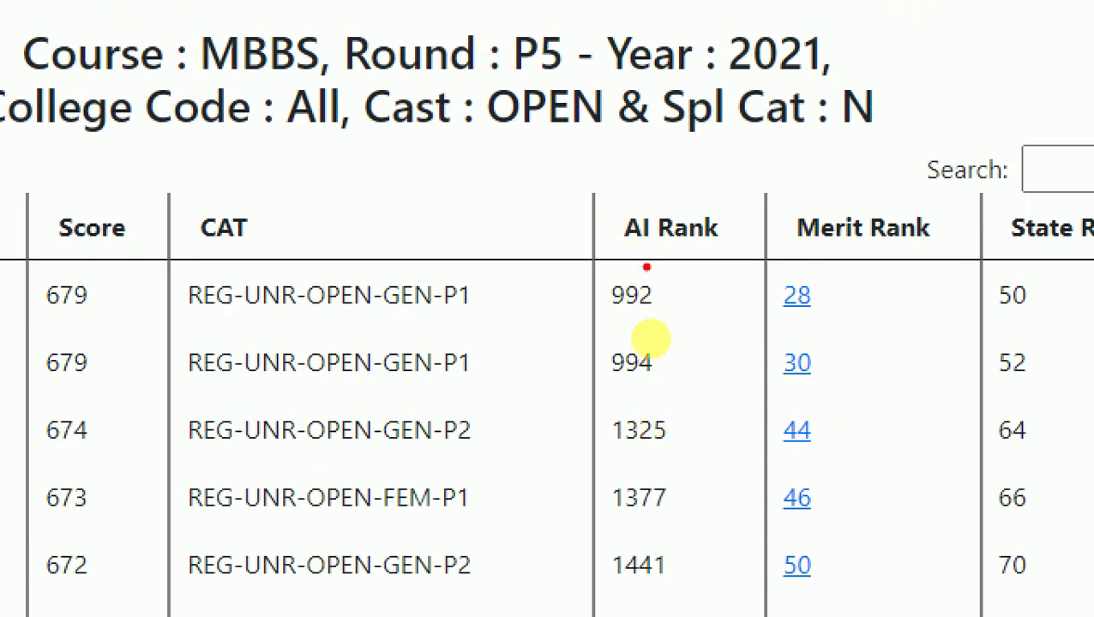
pyautogui.moveTo(651, 337)
pyautogui.mouseDown()
pyautogui.moveTo(609, 347)
pyautogui.moveTo(625, 372)
pyautogui.moveTo(667, 326)
pyautogui.mouseUp()
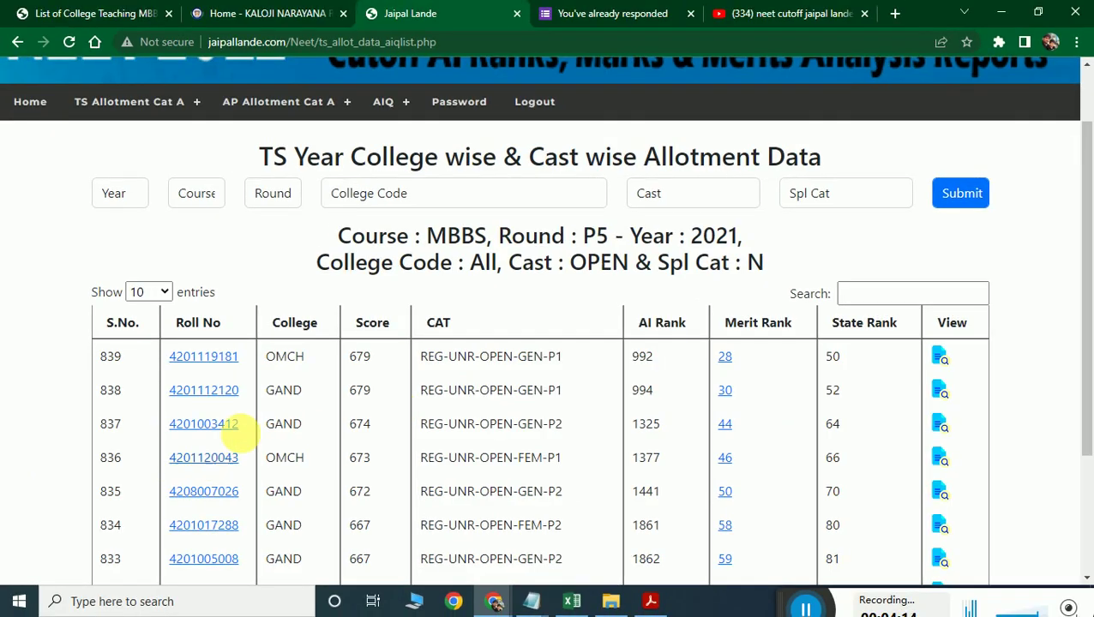
pyautogui.scroll(-2, 305, 386)
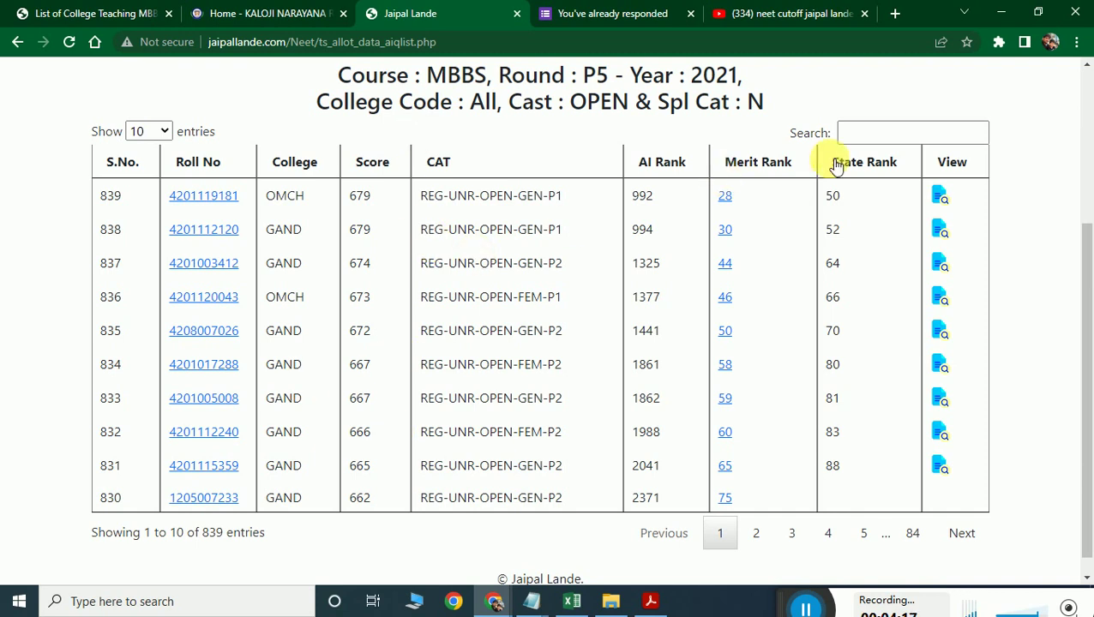
pyautogui.click(902, 136)
pyautogui.write('loc')
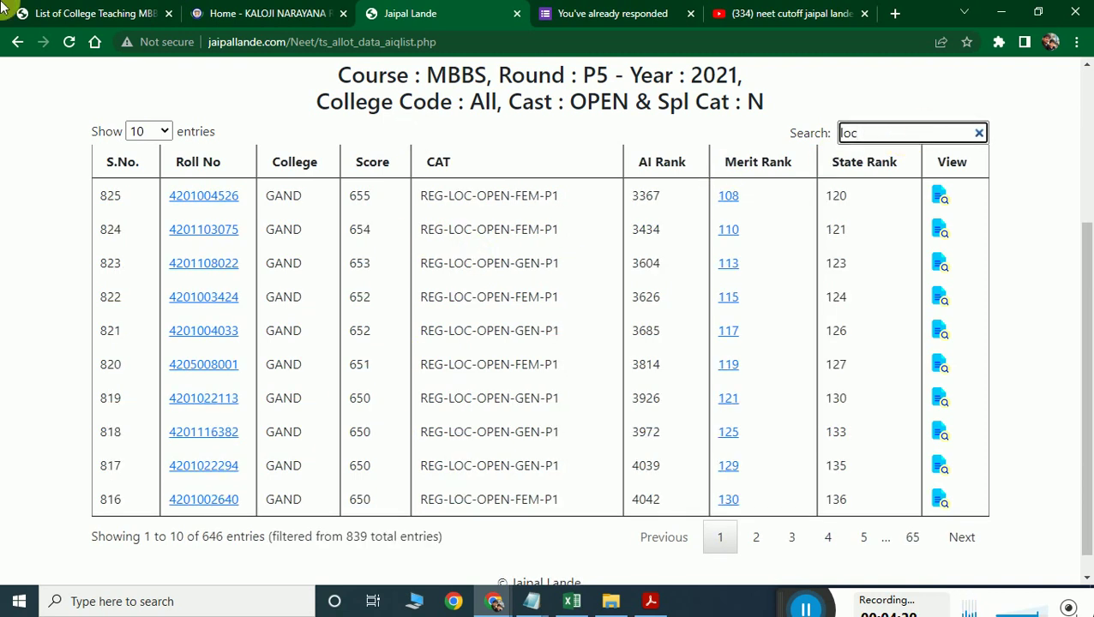
# - Switch the filtered rows to descending AI Rank order and back to ascending order
pyautogui.click(660, 162)
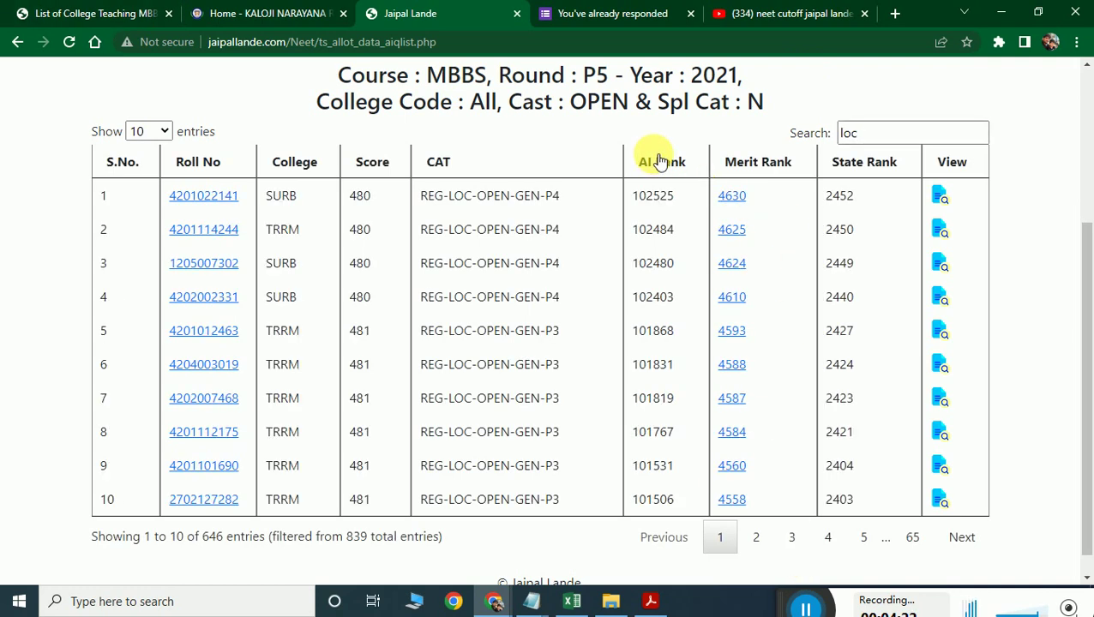
pyautogui.click(659, 162)
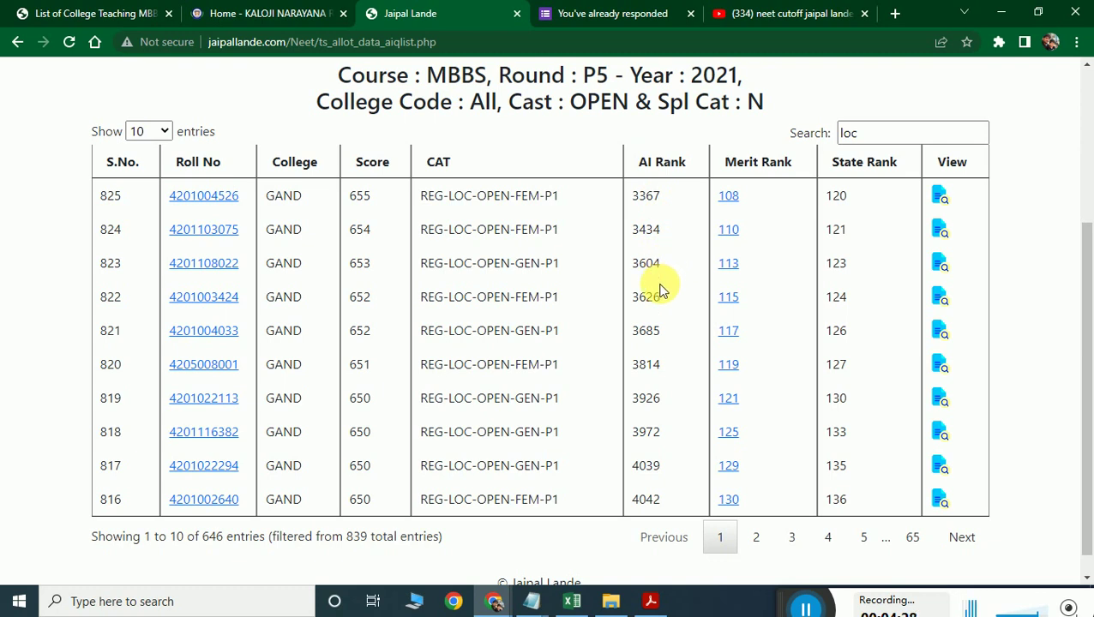
pyautogui.click(679, 162)
pyautogui.click(679, 162)
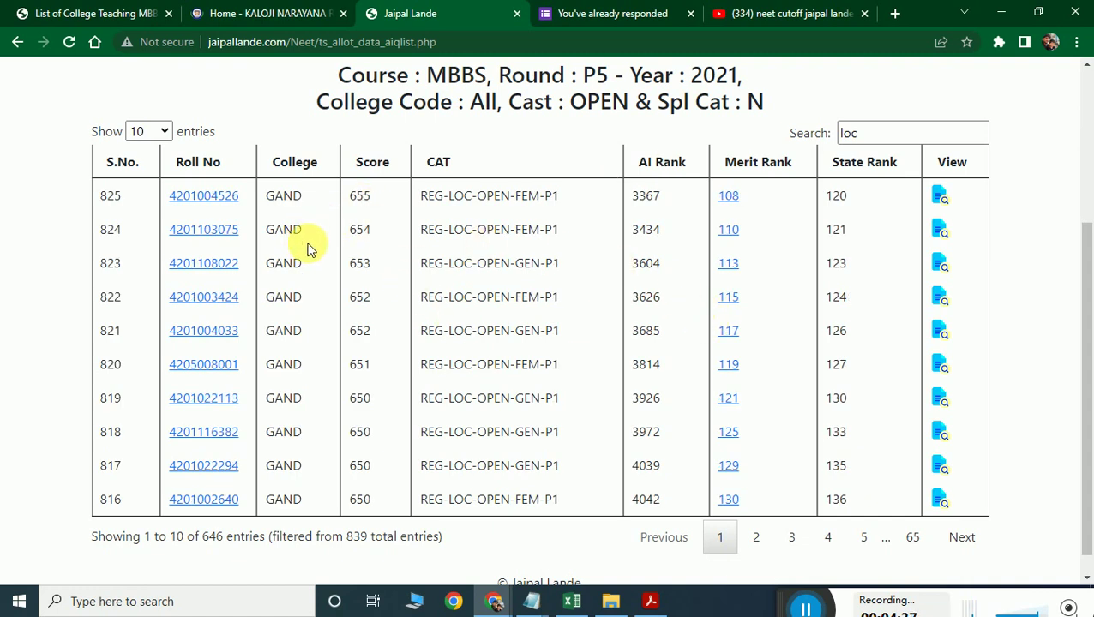
# - Examine the order of allotted colleges by AI Rank on pages 2 to 11 of the filtered table
pyautogui.click(969, 557)
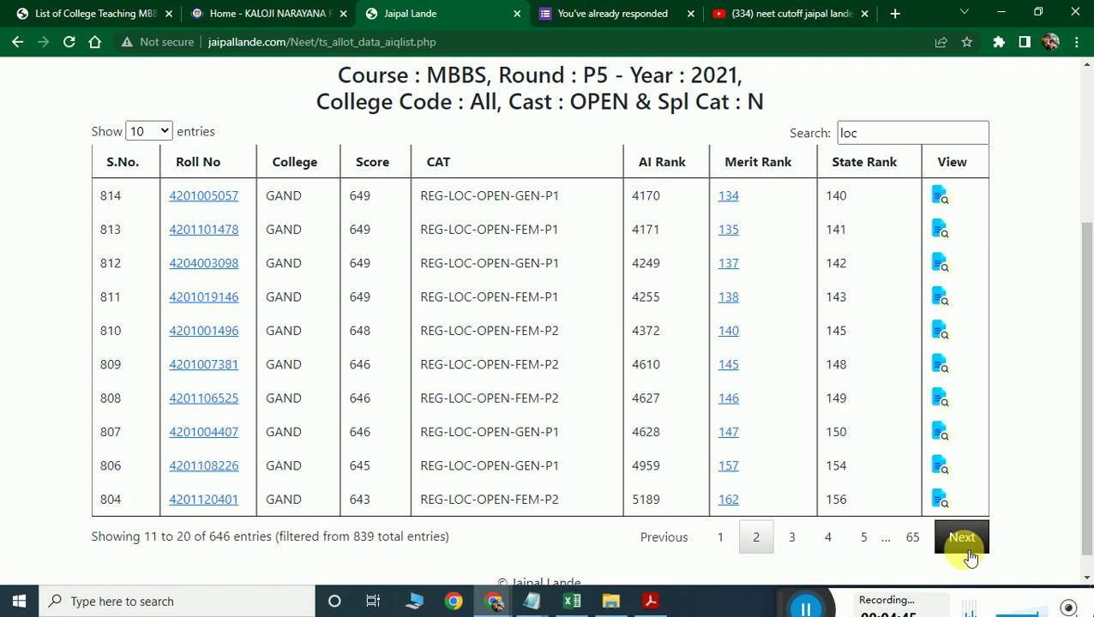
pyautogui.click(969, 557)
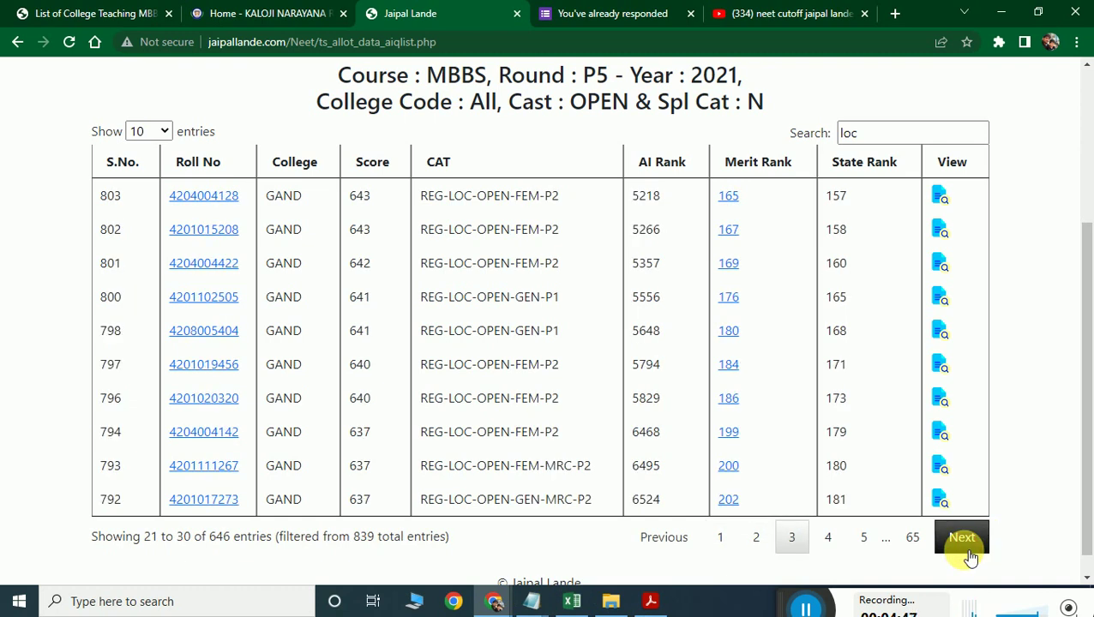
pyautogui.click(969, 558)
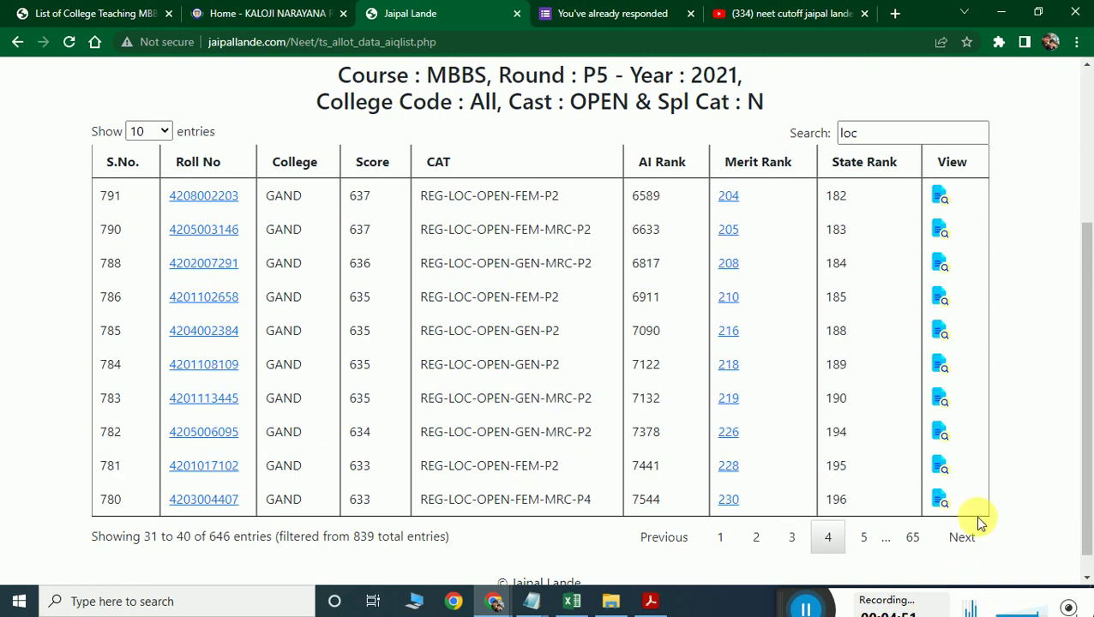
pyautogui.click(982, 546)
pyautogui.click(982, 546)
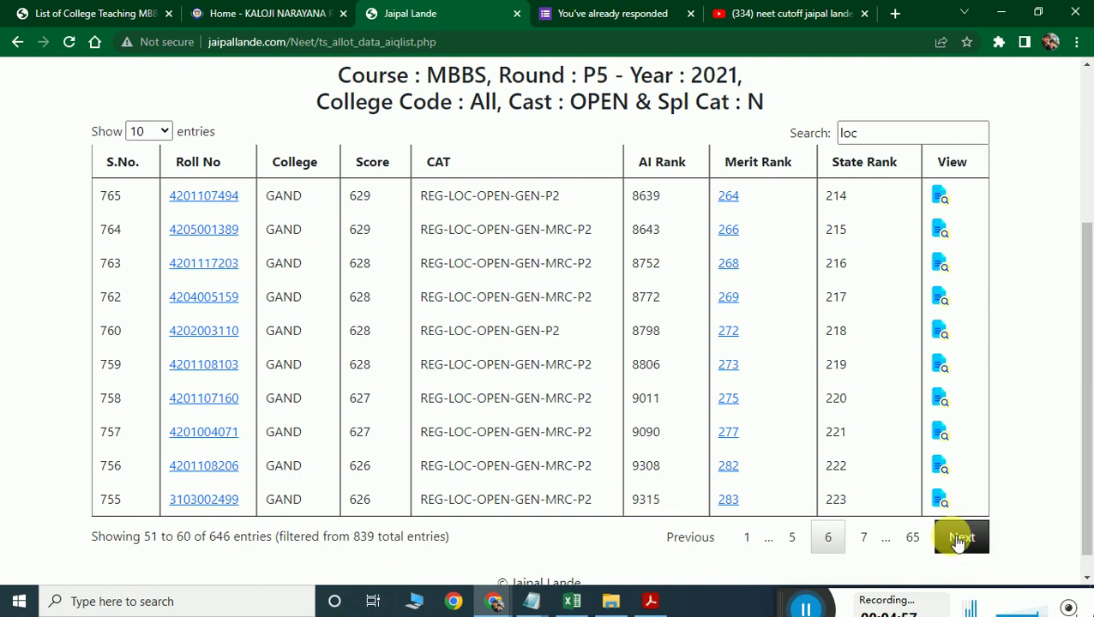
pyautogui.click(961, 540)
pyautogui.click(960, 540)
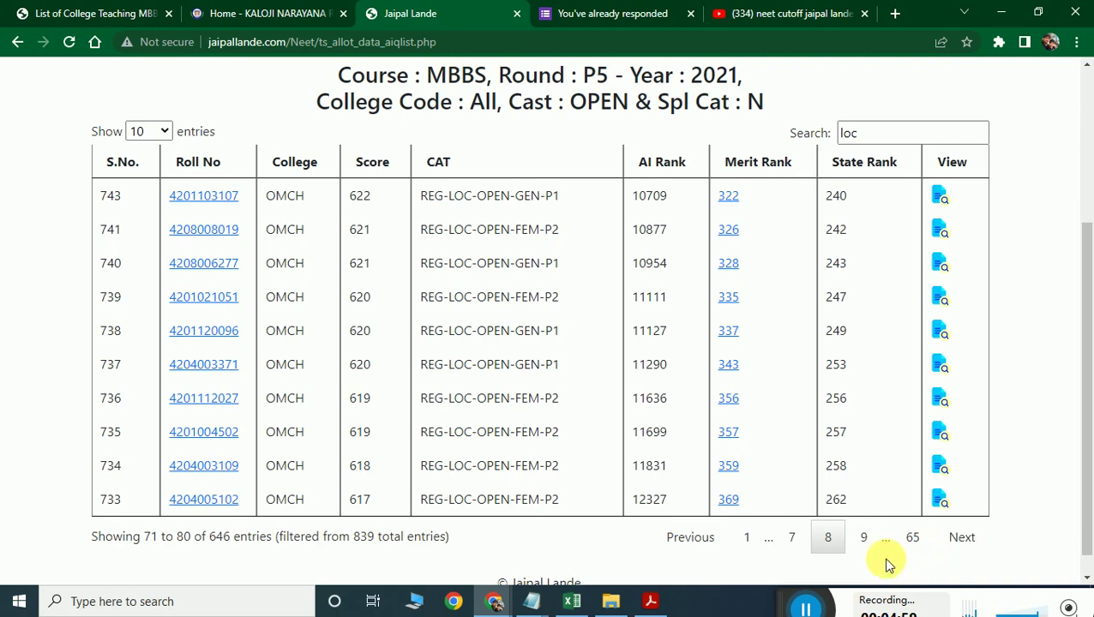
pyautogui.click(960, 542)
pyautogui.click(961, 542)
pyautogui.click(962, 542)
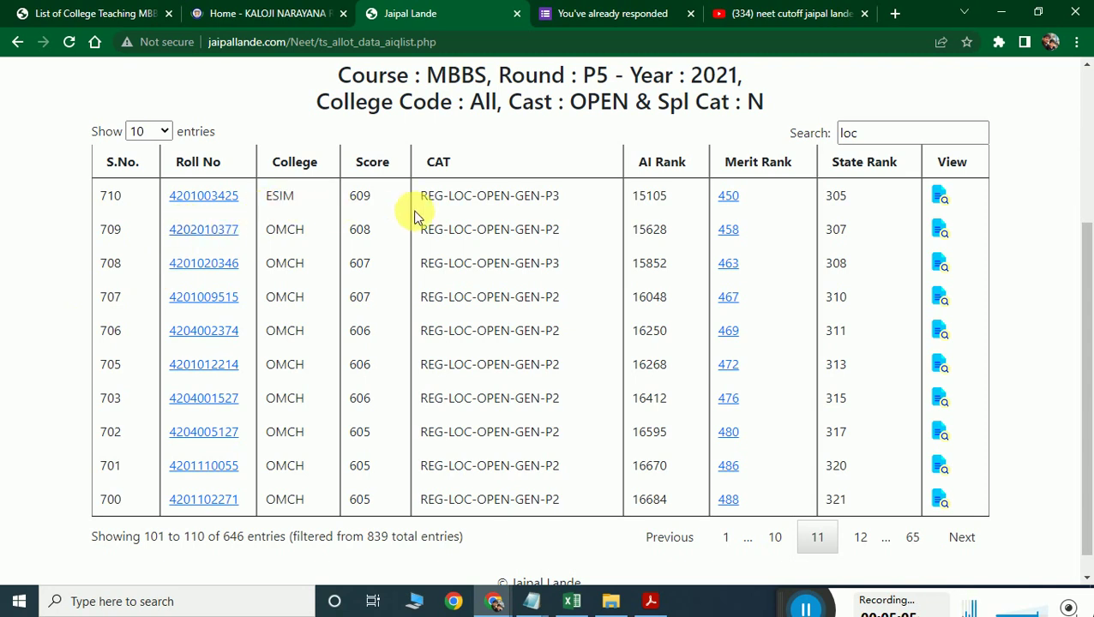
# - Continue through pages 12 to 17 of the allotment list, examining which colleges follow as AI Rank increases
pyautogui.click(985, 548)
pyautogui.click(984, 545)
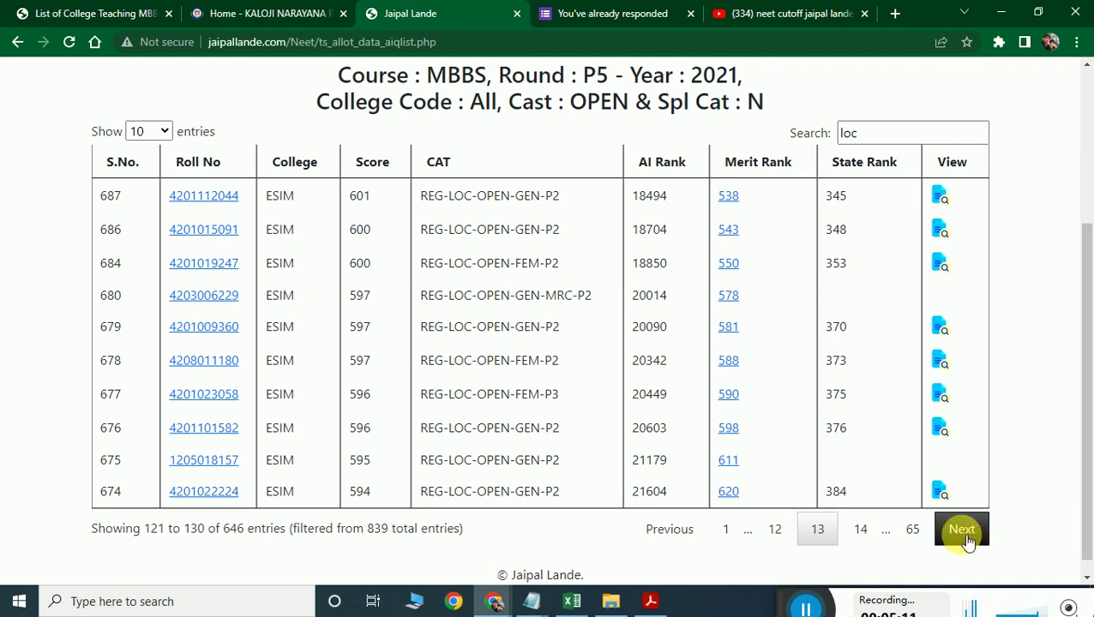
pyautogui.click(969, 542)
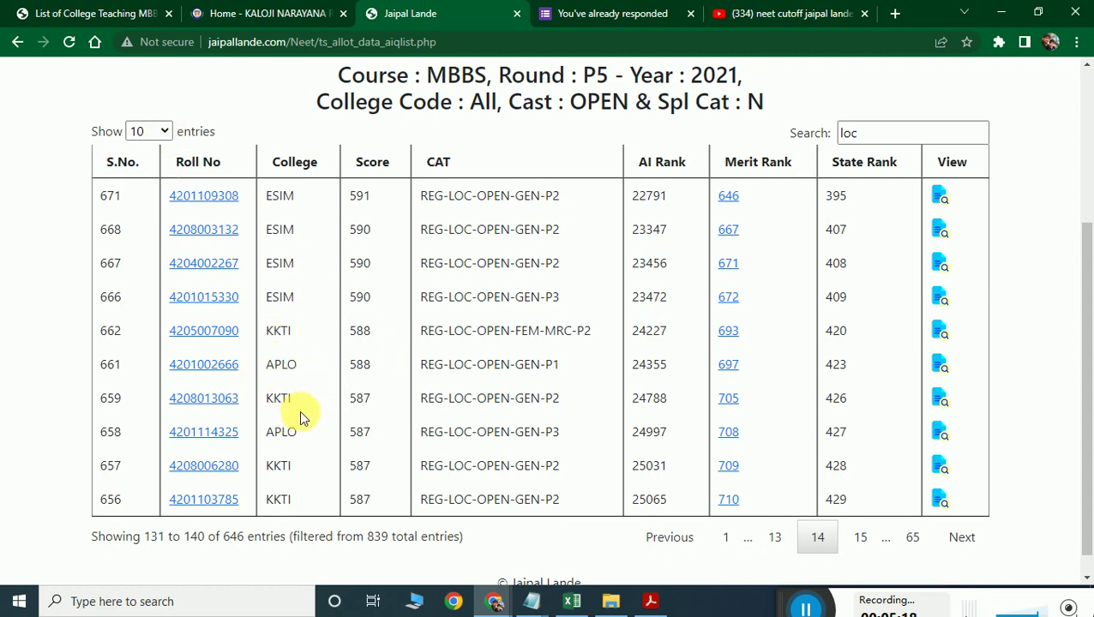
pyautogui.click(960, 538)
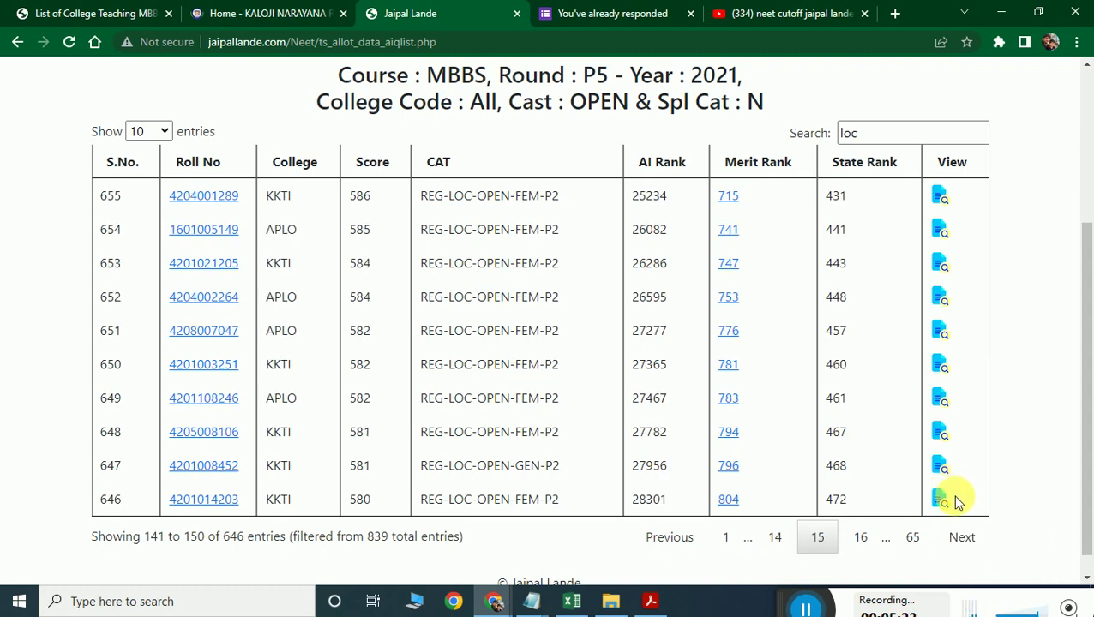
pyautogui.click(966, 542)
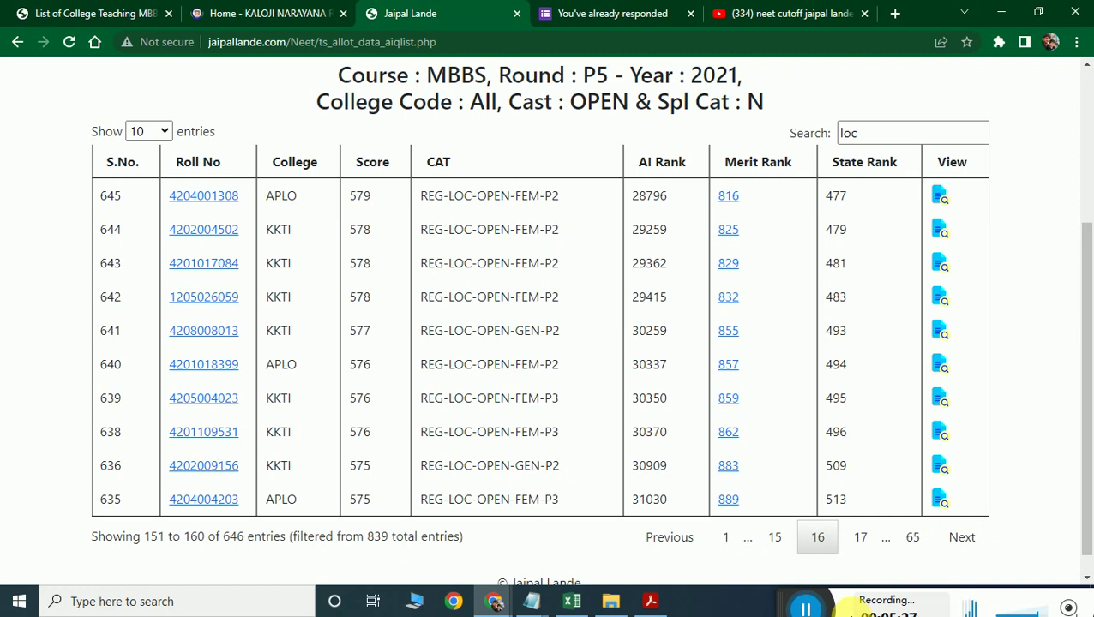
pyautogui.click(964, 542)
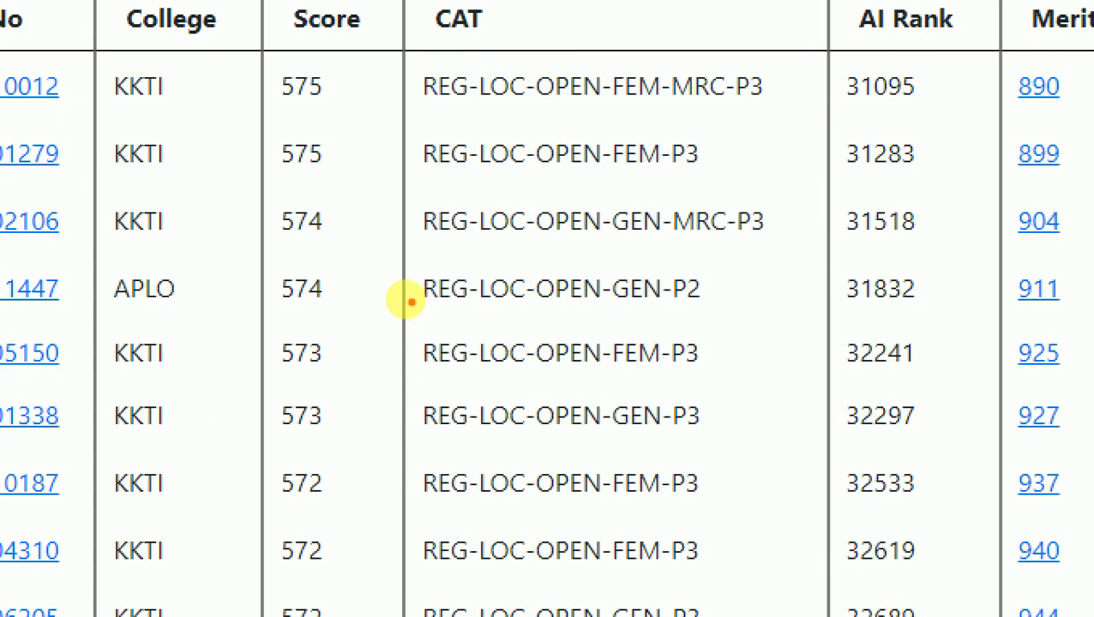
# - Mark the first APLO row on page 17, then examine that candidate's seat allotment details and close them
pyautogui.moveTo(392, 272)
pyautogui.mouseDown()
pyautogui.moveTo(345, 269)
pyautogui.moveTo(319, 305)
pyautogui.moveTo(371, 268)
pyautogui.moveTo(286, 285)
pyautogui.moveTo(343, 325)
pyautogui.moveTo(334, 362)
pyautogui.moveTo(334, 305)
pyautogui.moveTo(349, 318)
pyautogui.mouseUp()
pyautogui.press('Escape')
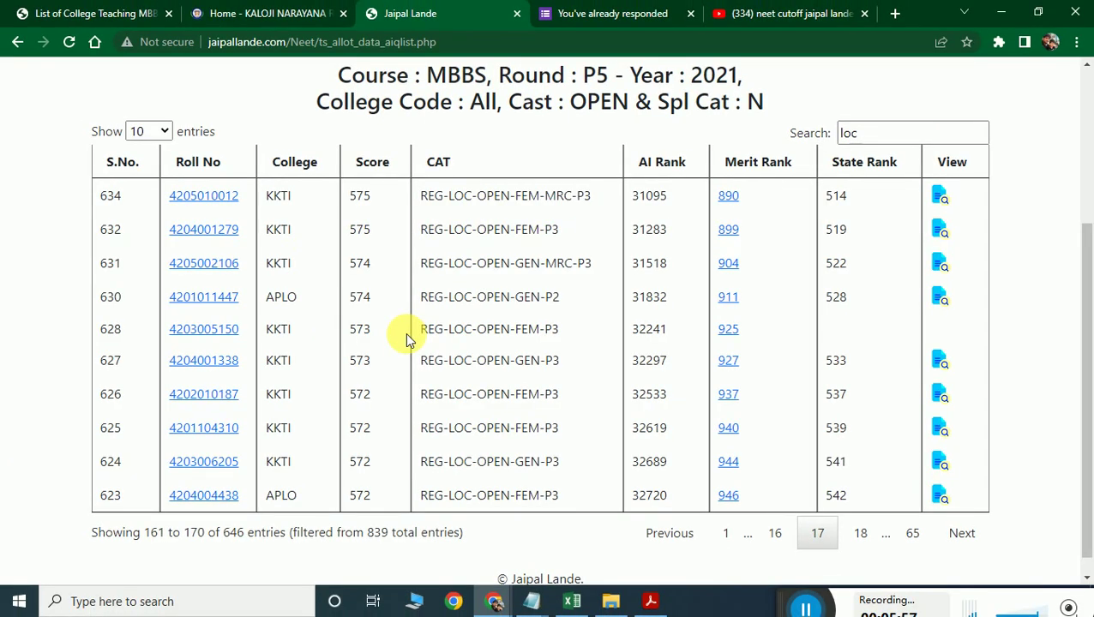
pyautogui.click(208, 298)
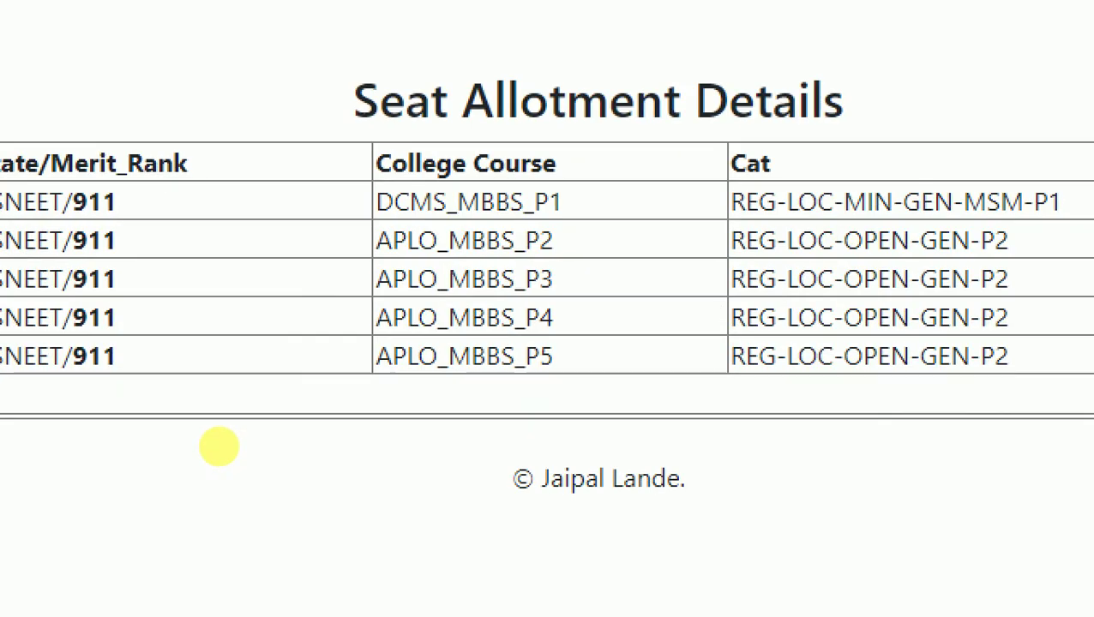
pyautogui.click(309, 385)
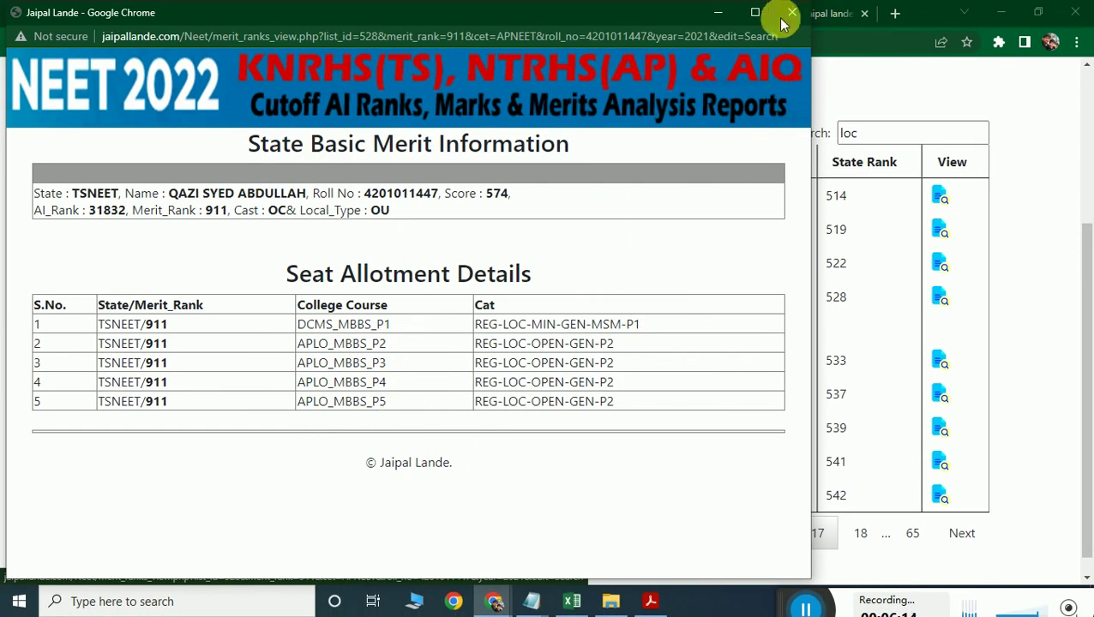
pyautogui.click(791, 14)
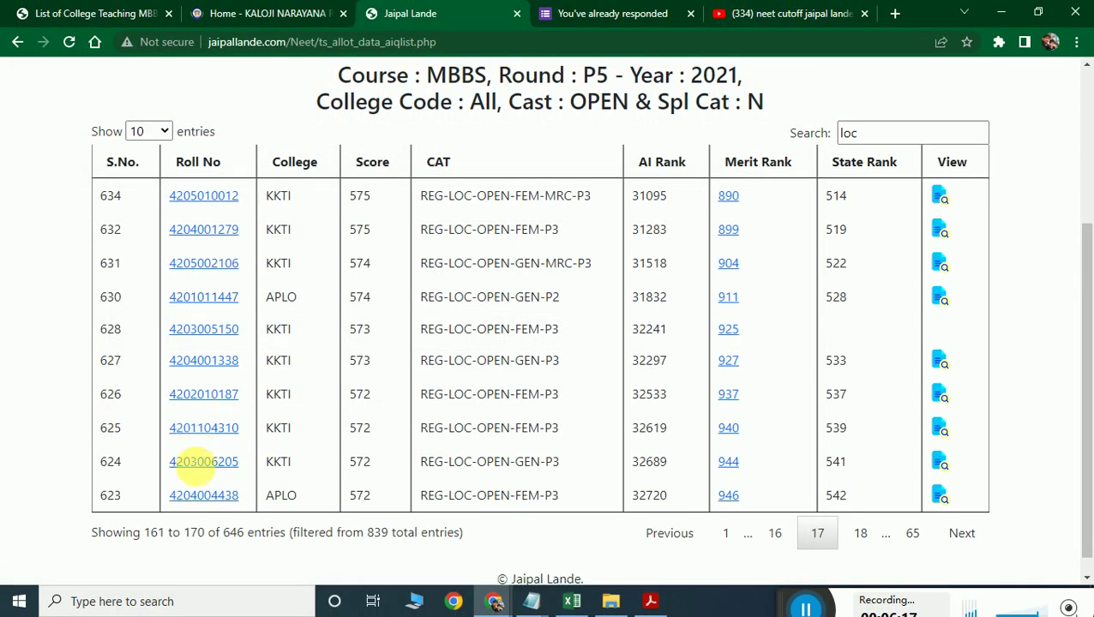
# - Open the seat allotment details for the last candidate on page 17 and mark the changes of college across the MBBS phases
pyautogui.click(206, 500)
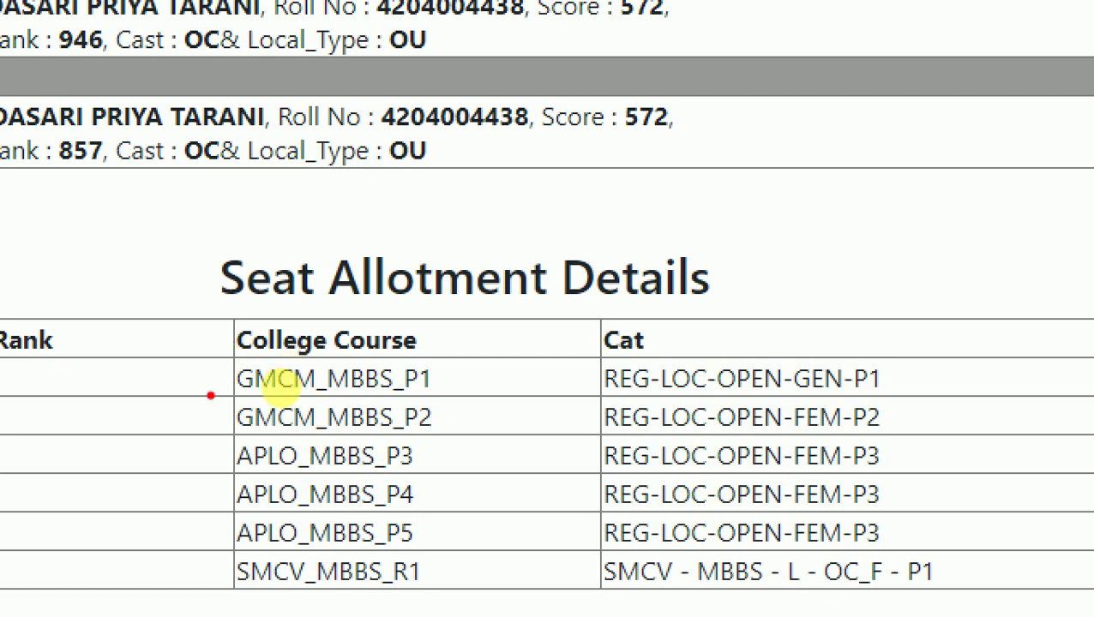
pyautogui.moveTo(237, 365)
pyautogui.mouseDown()
pyautogui.moveTo(196, 318)
pyautogui.moveTo(318, 295)
pyautogui.mouseUp()
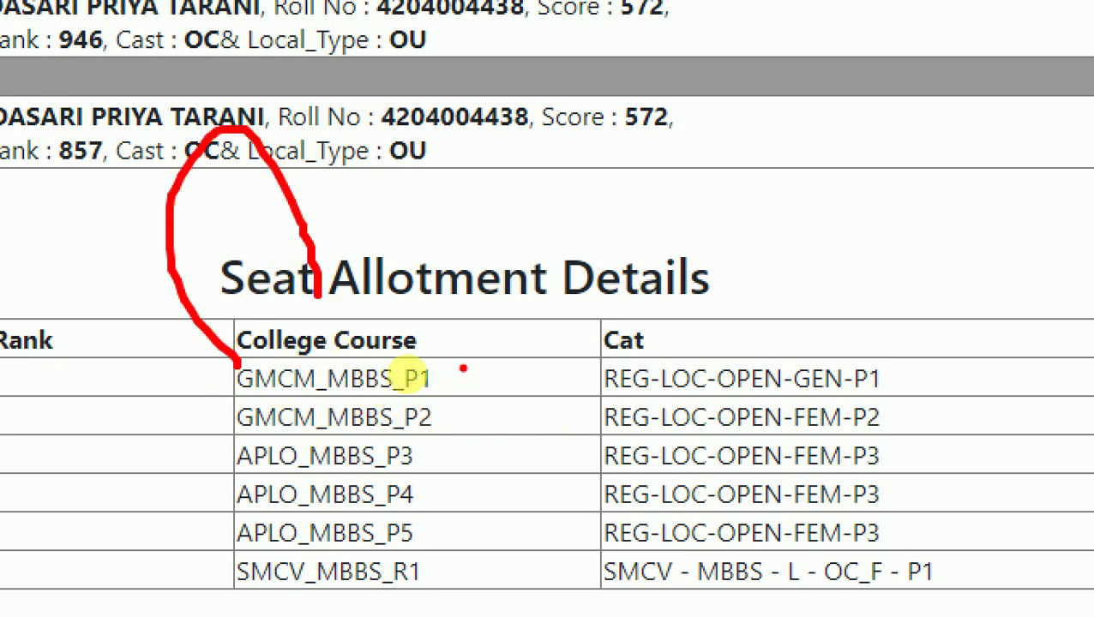
pyautogui.moveTo(487, 319); pyautogui.dragTo(464, 364)
pyautogui.click(473, 399)
pyautogui.moveTo(467, 418)
pyautogui.mouseDown()
pyautogui.moveTo(561, 388)
pyautogui.moveTo(457, 477)
pyautogui.mouseUp()
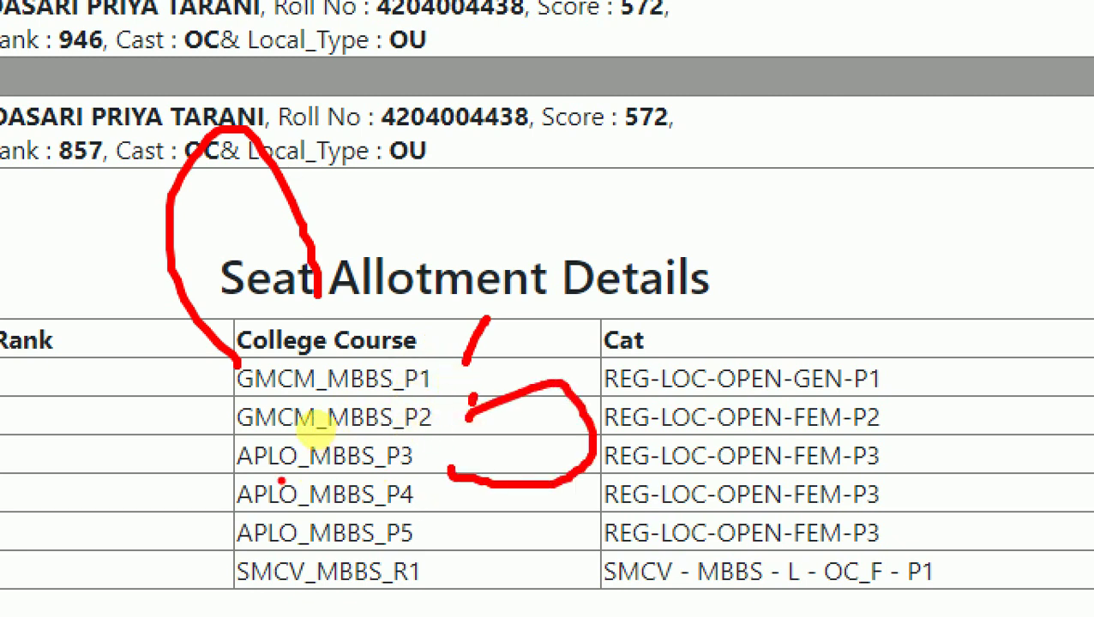
pyautogui.moveTo(130, 556); pyautogui.dragTo(273, 464)
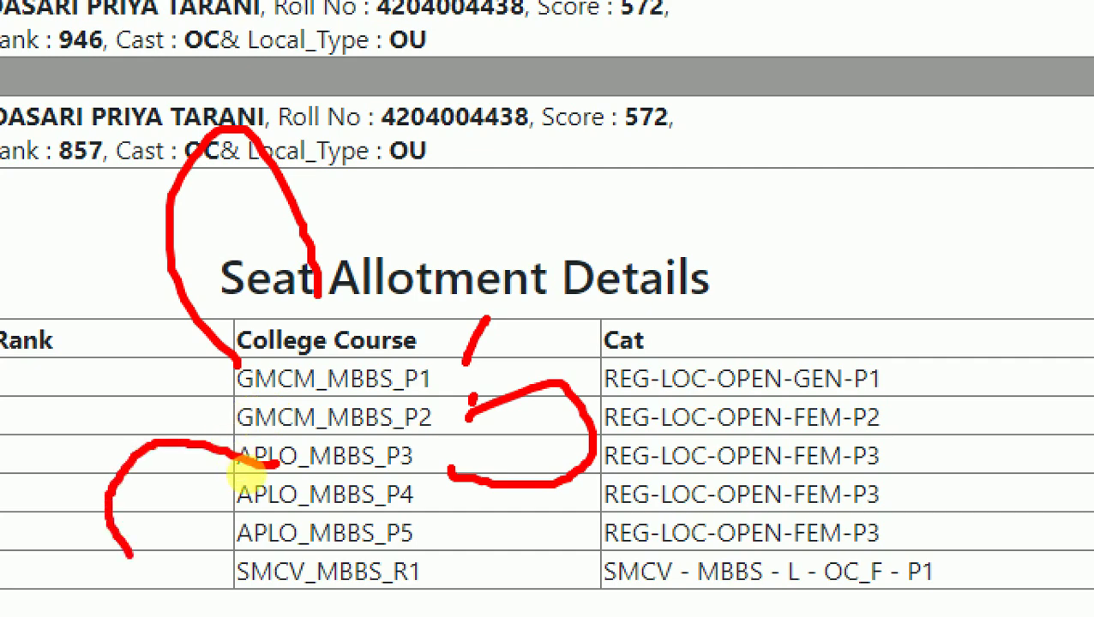
pyautogui.press('Escape')
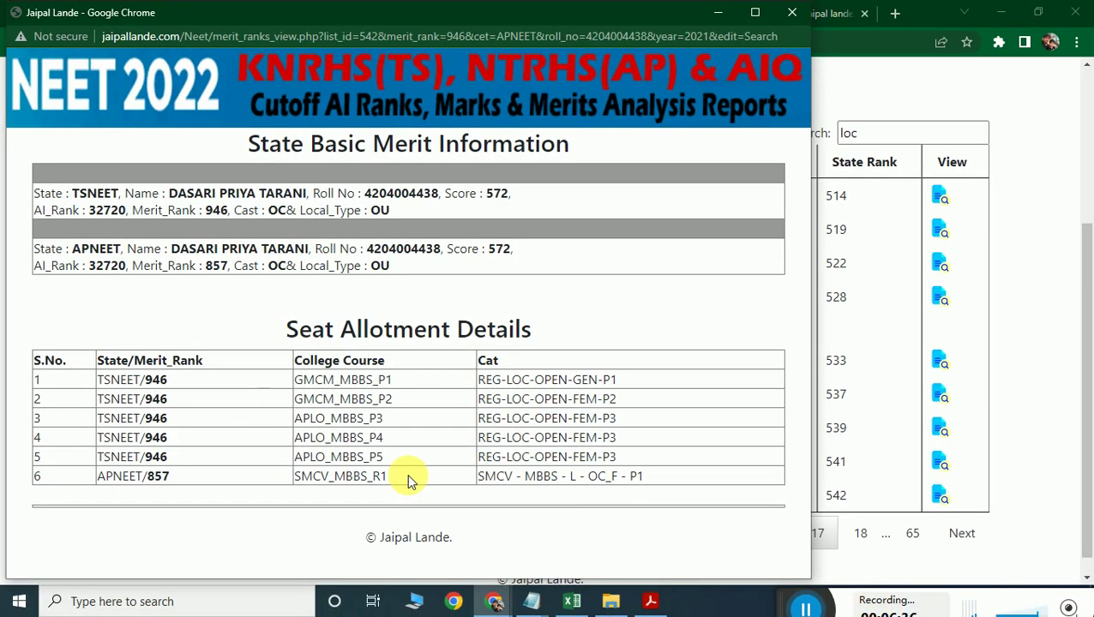
# - Zoom in on the seat allotment details, circle the APLO_MBBS_P5 entry, and clear the markings
pyautogui.hotkey('ctrl', '1')
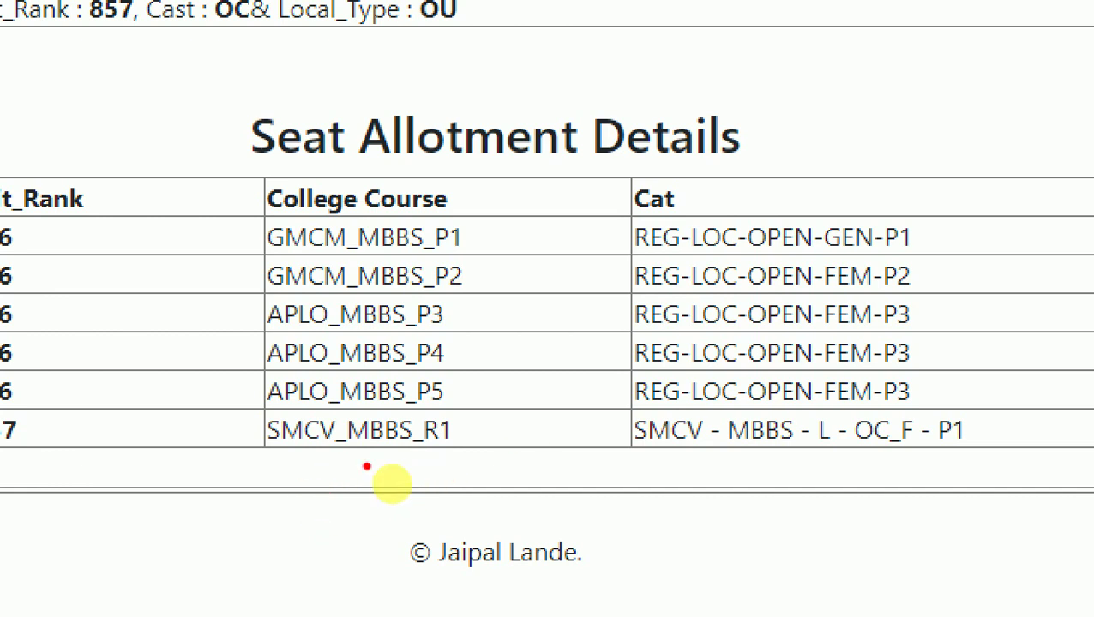
pyautogui.moveTo(458, 386)
pyautogui.mouseDown()
pyautogui.moveTo(603, 363)
pyautogui.moveTo(268, 367)
pyautogui.moveTo(305, 420)
pyautogui.moveTo(464, 369)
pyautogui.moveTo(433, 343)
pyautogui.mouseUp()
pyautogui.moveTo(291, 461); pyautogui.dragTo(185, 442)
pyautogui.moveTo(54, 369); pyautogui.dragTo(391, 54)
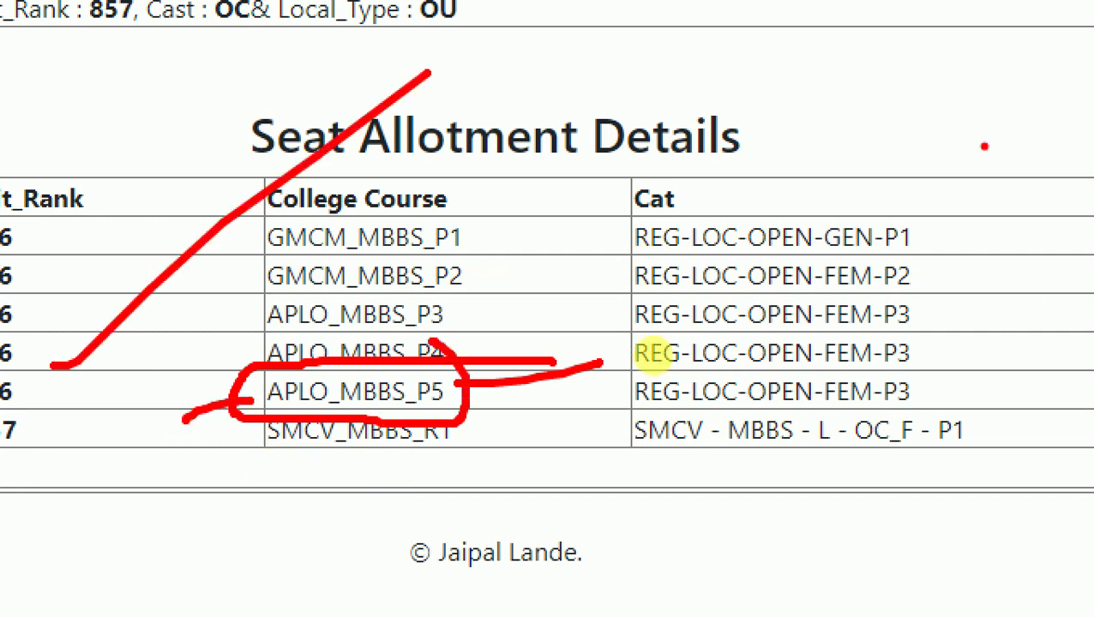
pyautogui.press('Escape')
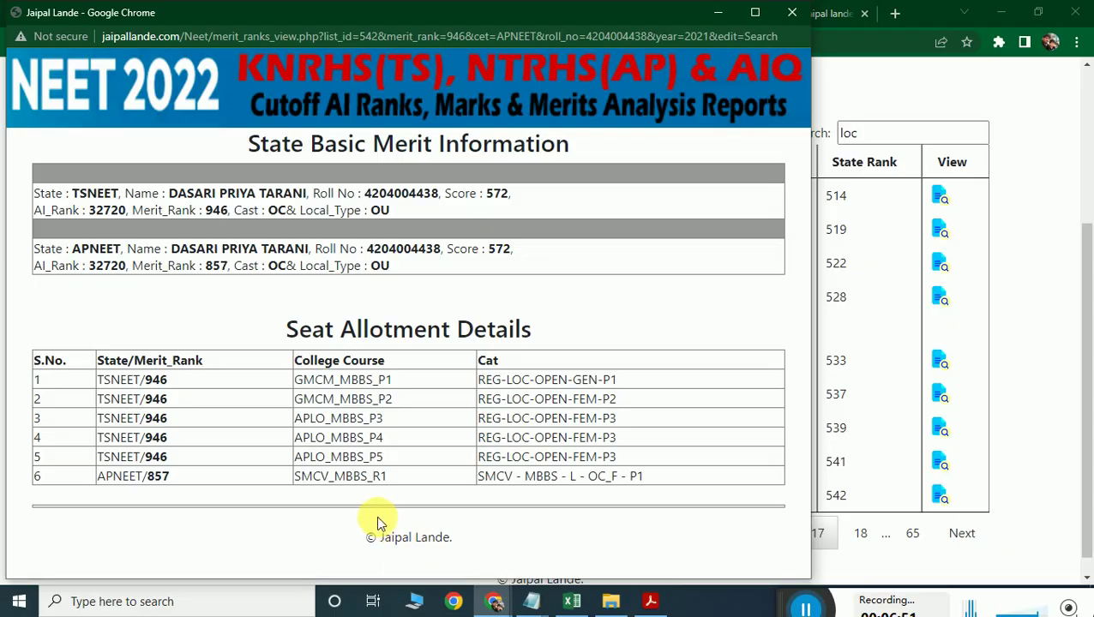
# - Compare the GMCM_MBBS_P1, APLO and SMCV_MBBS_R1 entries by marking them on the zoomed allotment details
pyautogui.hotkey('ctrl', '1')
pyautogui.moveTo(335, 217); pyautogui.dragTo(562, 0)
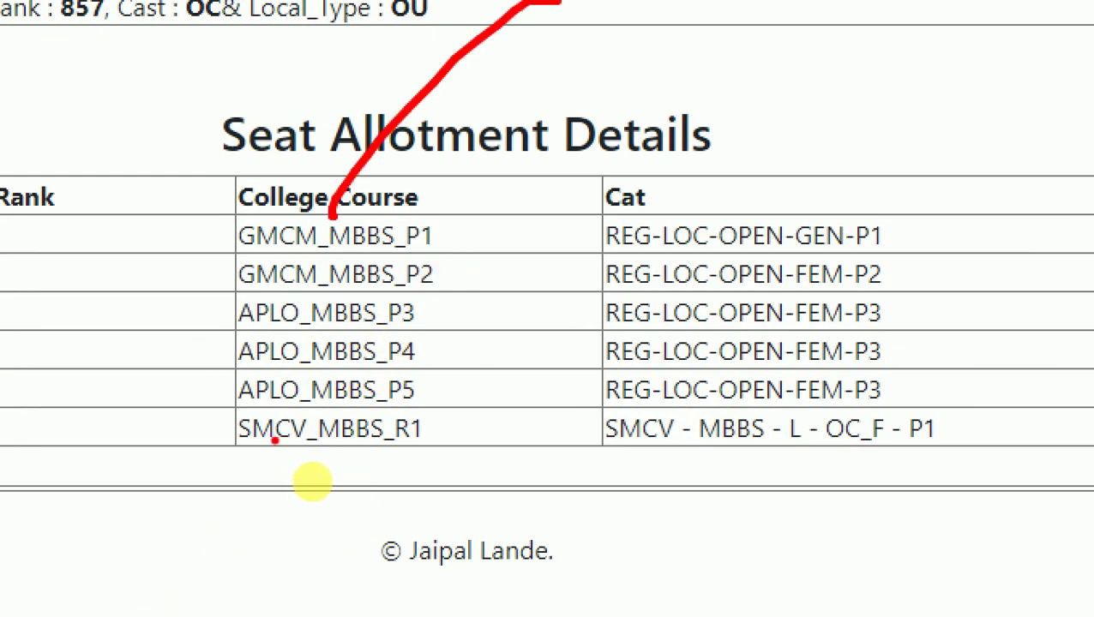
pyautogui.moveTo(274, 440); pyautogui.dragTo(222, 577)
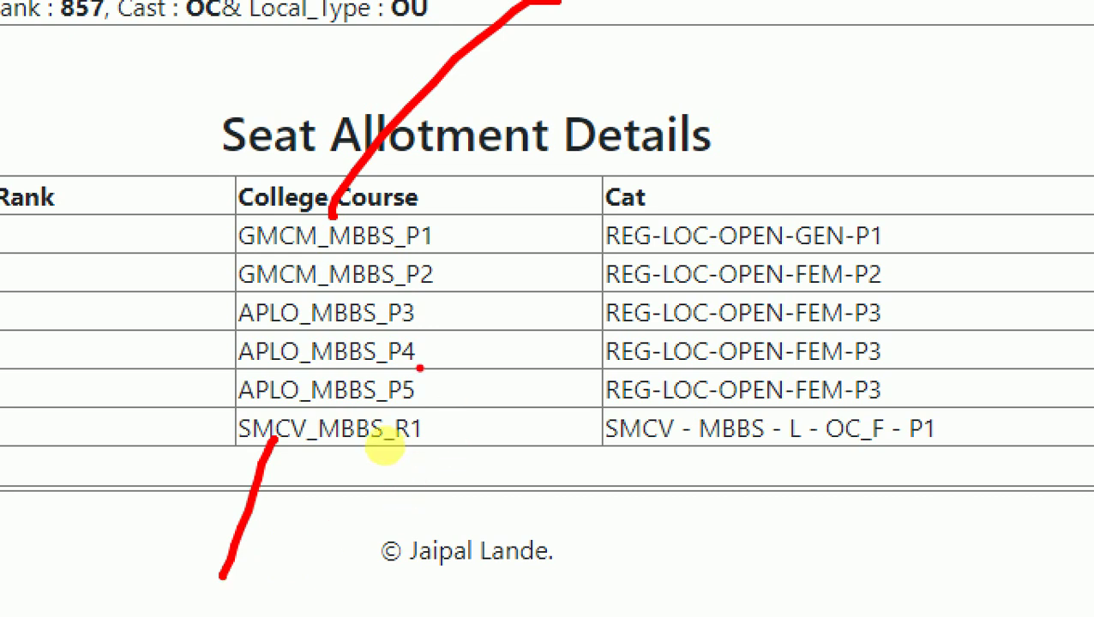
pyautogui.moveTo(417, 363)
pyautogui.mouseDown()
pyautogui.moveTo(439, 364)
pyautogui.moveTo(245, 362)
pyautogui.moveTo(171, 396)
pyautogui.moveTo(319, 424)
pyautogui.moveTo(319, 373)
pyautogui.mouseUp()
pyautogui.press('Escape')
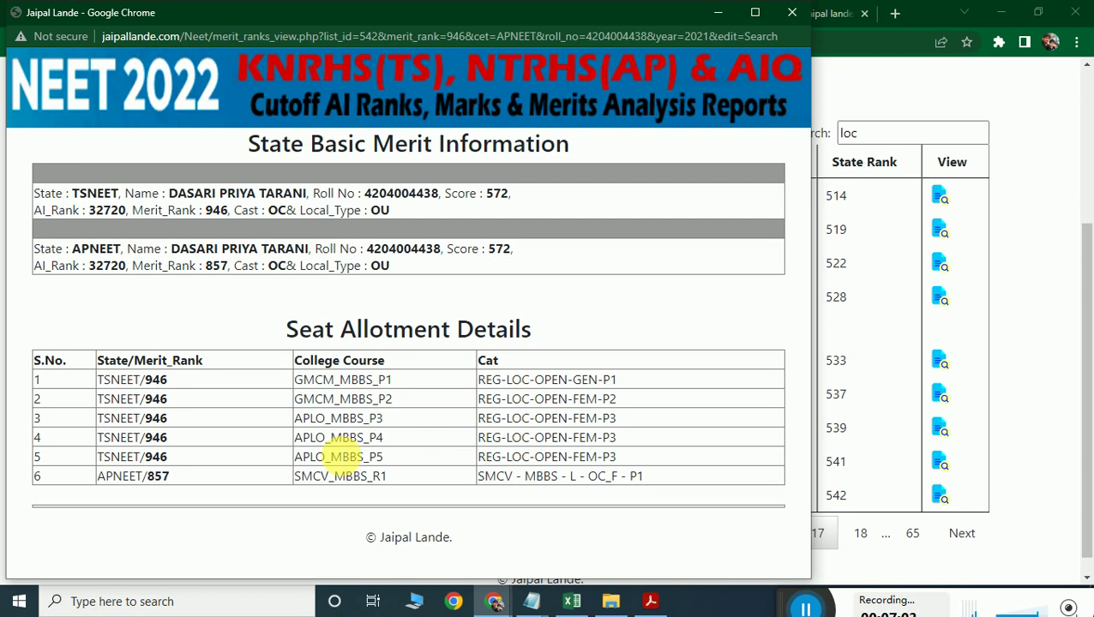
# - Mark the candidate's line in the basic merit information and close the allotment details
pyautogui.hotkey('ctrl', '1')
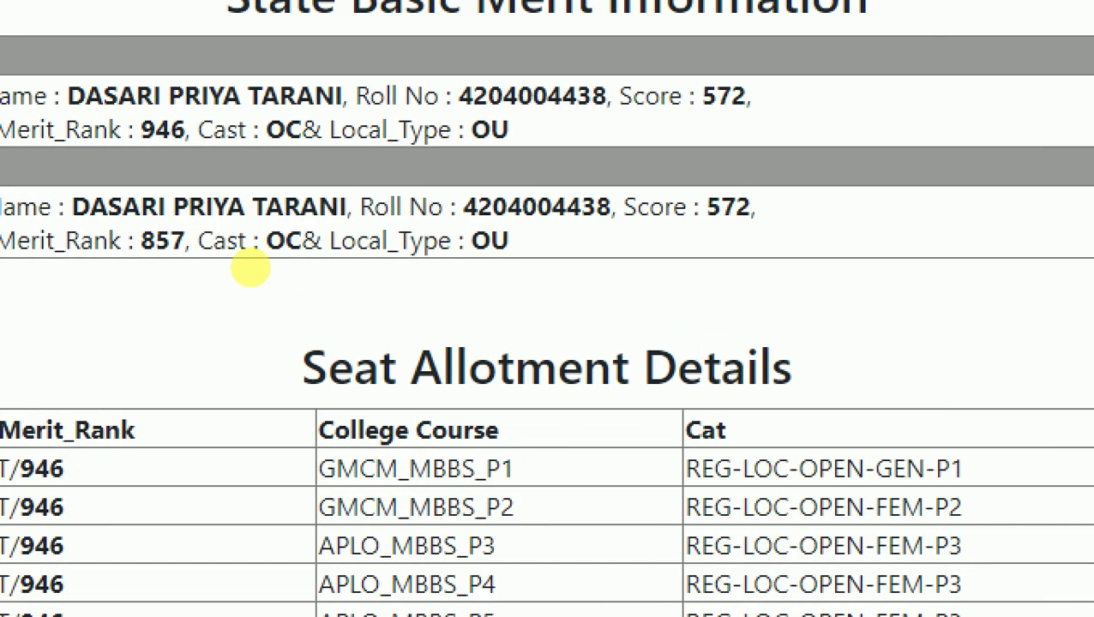
pyautogui.moveTo(343, 107)
pyautogui.mouseDown()
pyautogui.moveTo(244, 96)
pyautogui.moveTo(239, 136)
pyautogui.moveTo(155, 83)
pyautogui.mouseUp()
pyautogui.press('Escape')
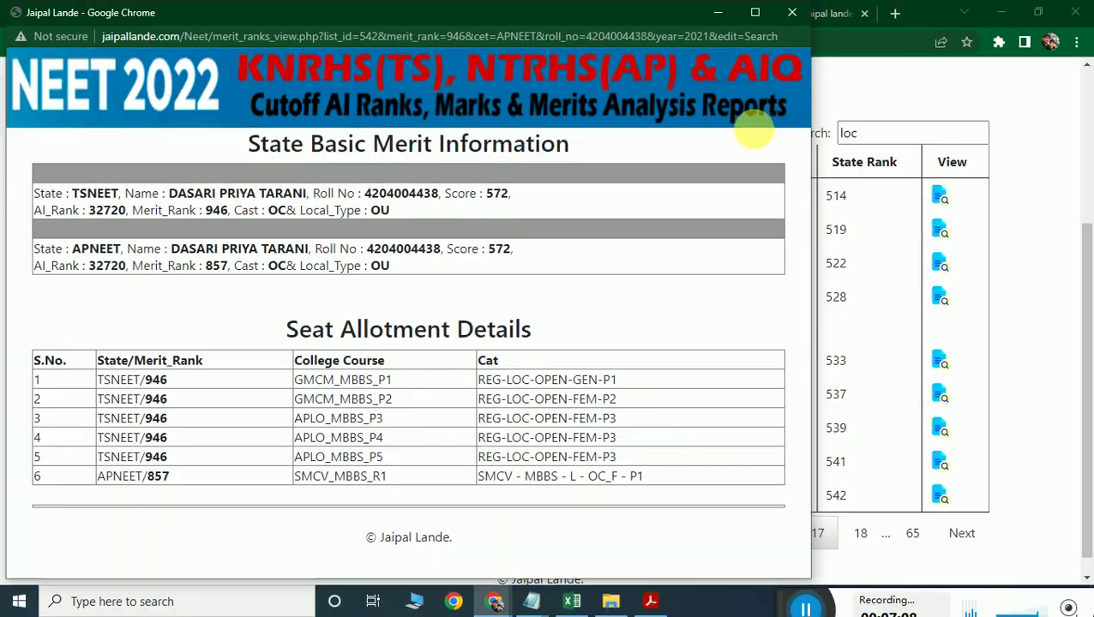
pyautogui.click(786, 19)
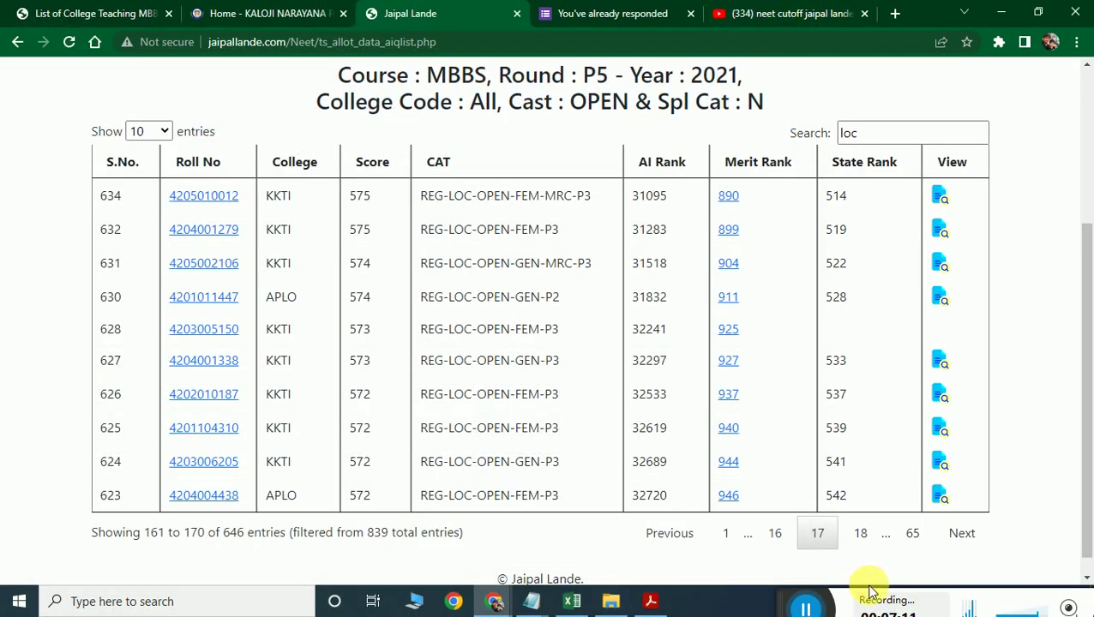
# - Examine the order of allotted colleges on pages 18 to 22 of the filtered table
pyautogui.click(962, 534)
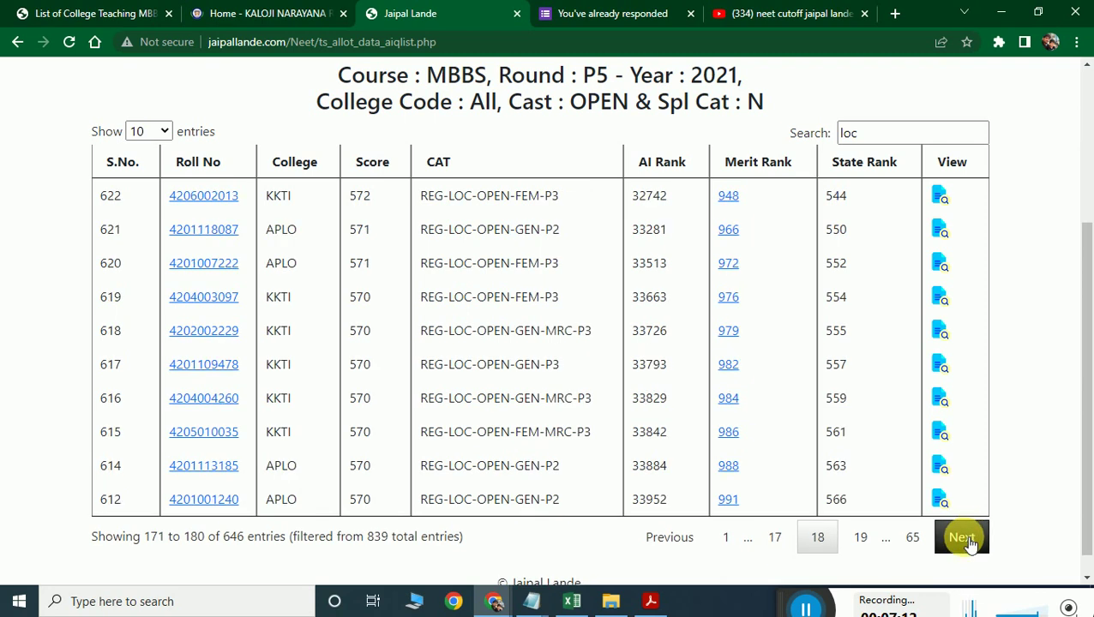
pyautogui.click(964, 547)
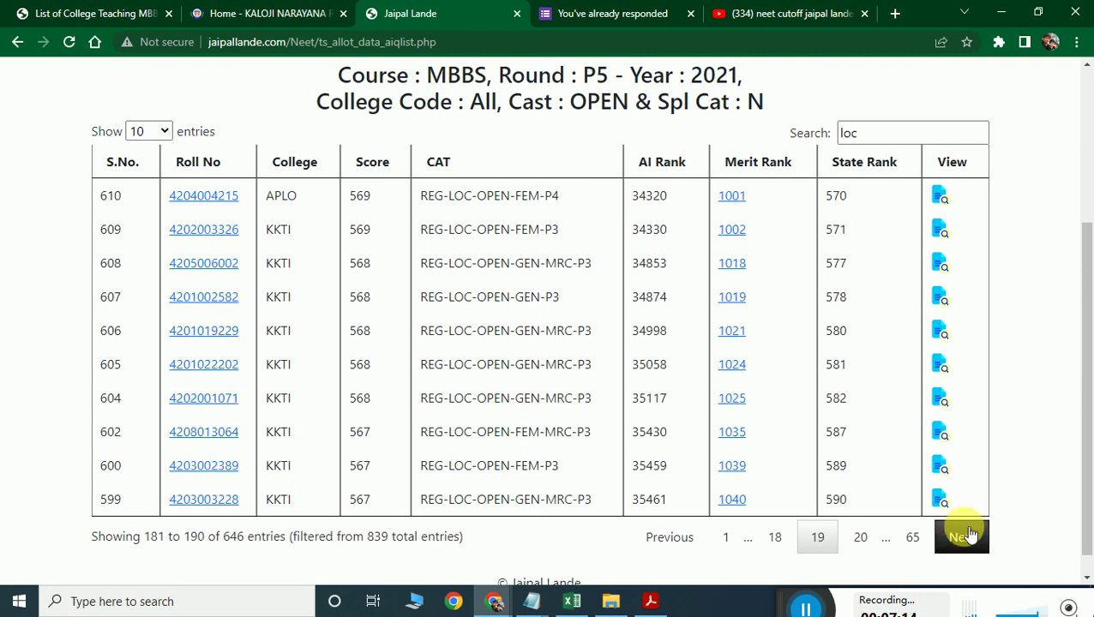
pyautogui.click(973, 543)
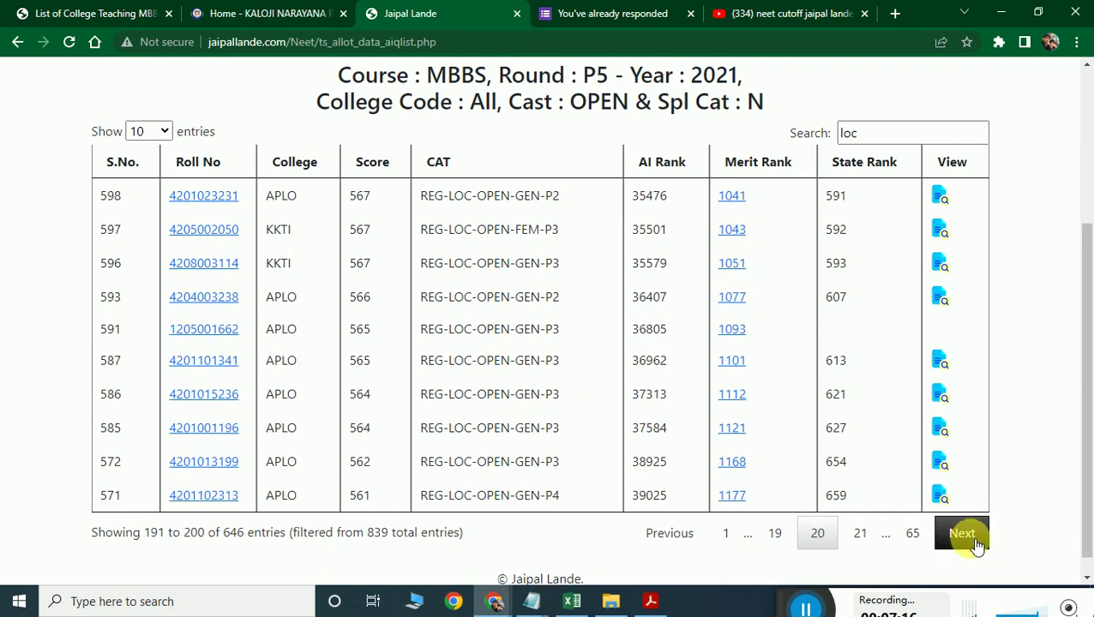
pyautogui.click(977, 546)
pyautogui.click(978, 546)
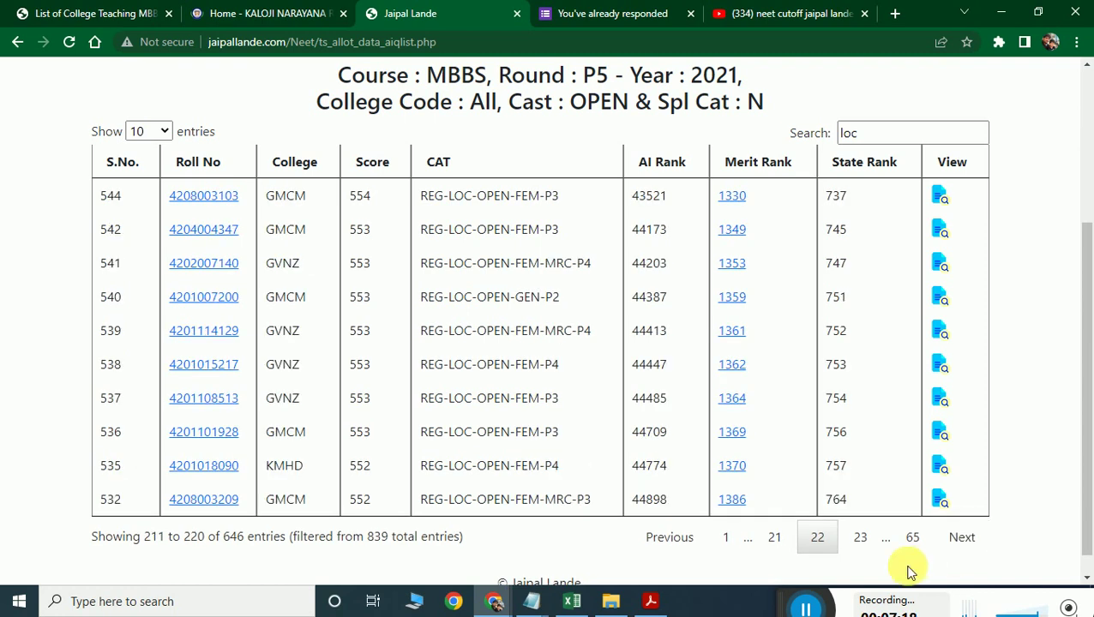
# - Go back to page 21 to examine its college order, and continue to page 23
pyautogui.click(691, 545)
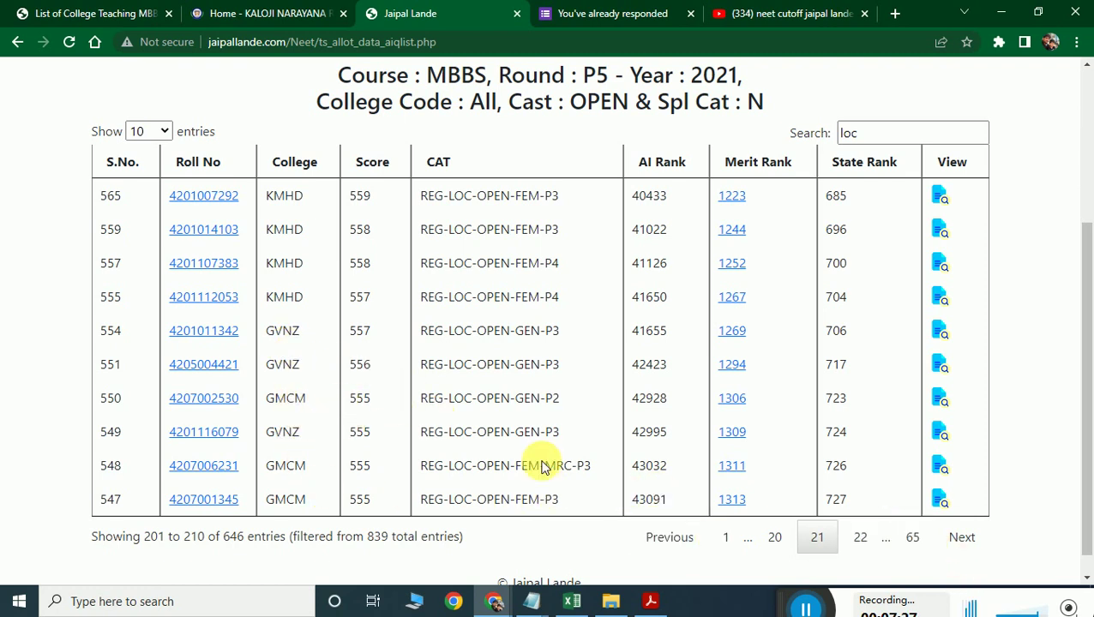
pyautogui.click(963, 537)
pyautogui.click(963, 537)
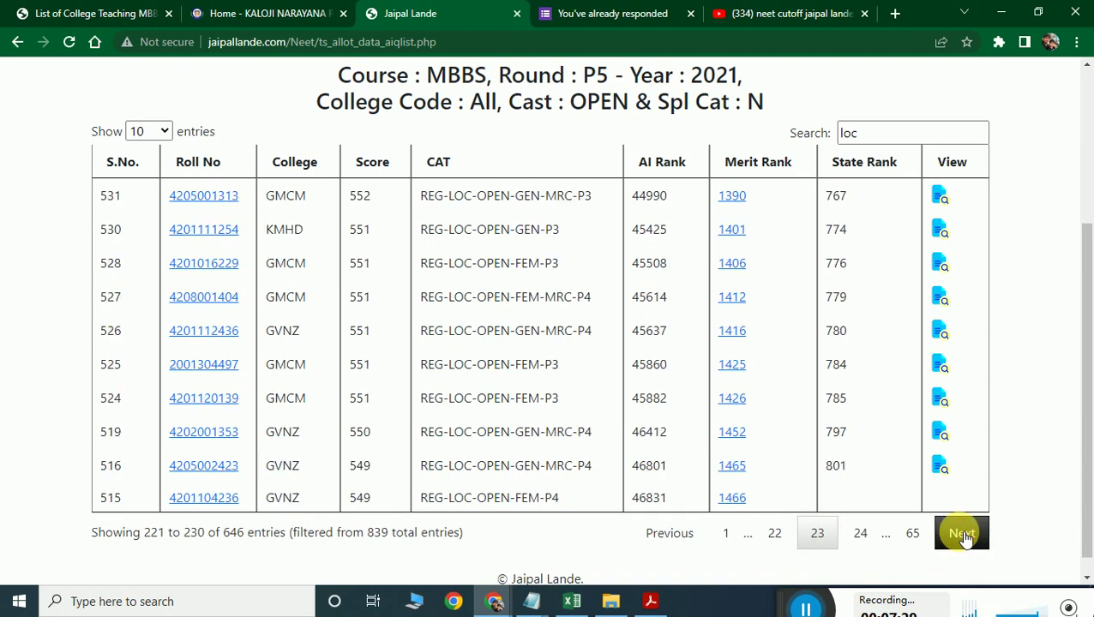
# - Switch to the Excel college workbook and check the distances and travel times of the first colleges, APLO through CARK
pyautogui.scroll(3, 968, 447)
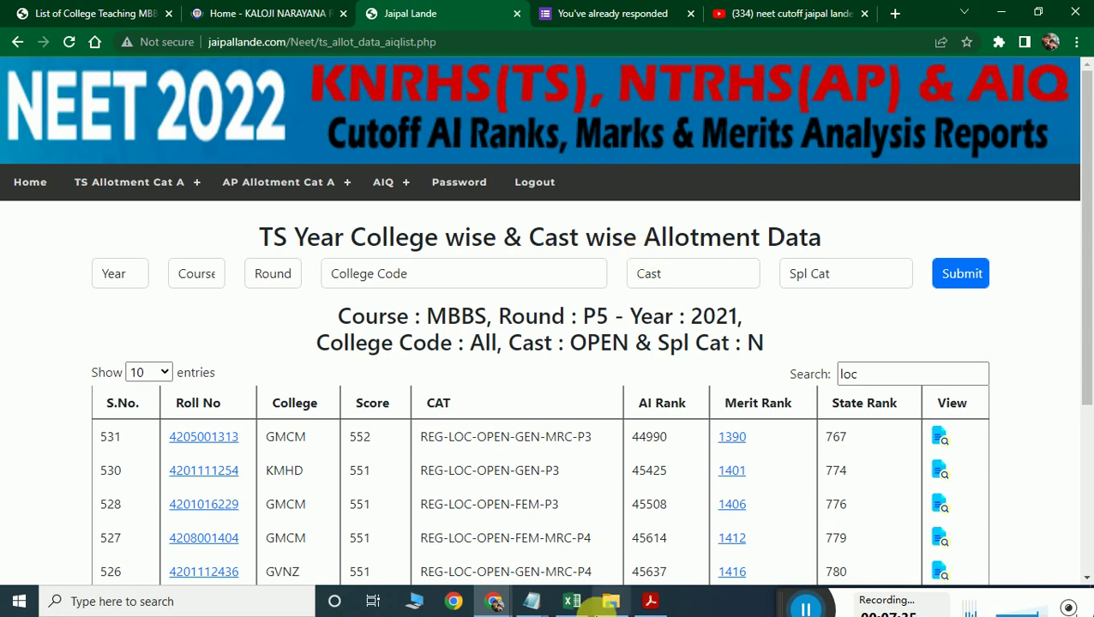
pyautogui.click(573, 603)
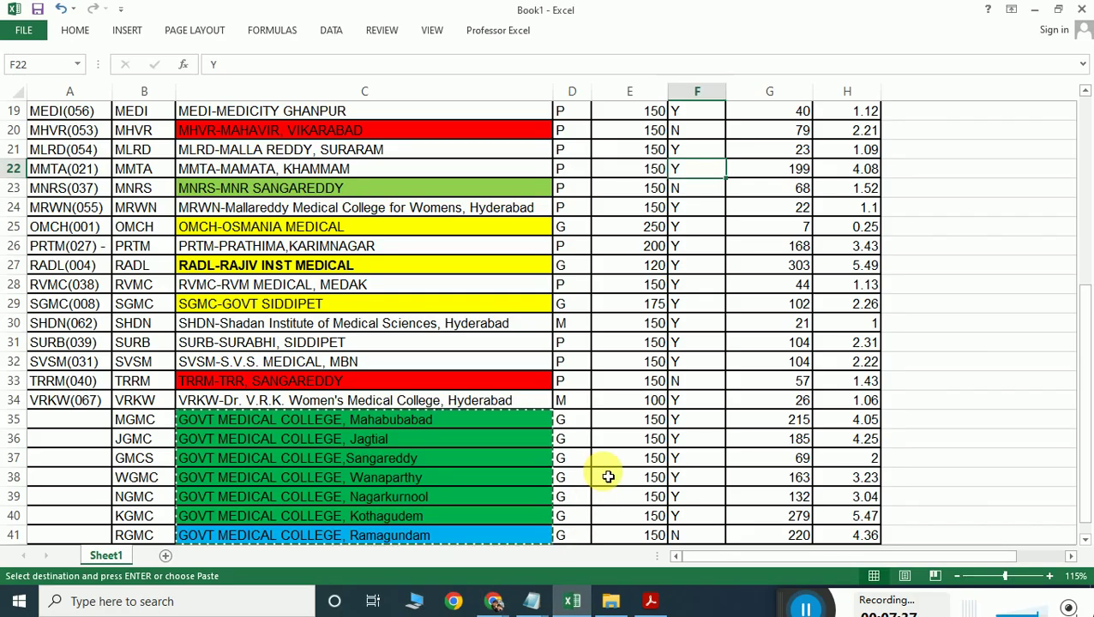
pyautogui.scroll(6, 772, 94)
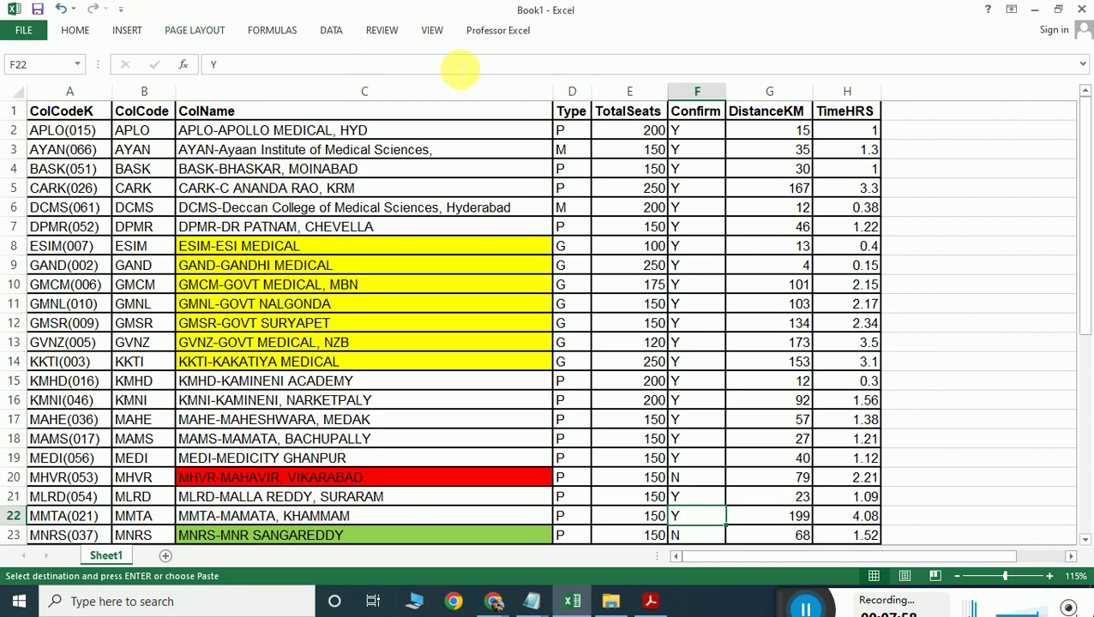
pyautogui.click(800, 133)
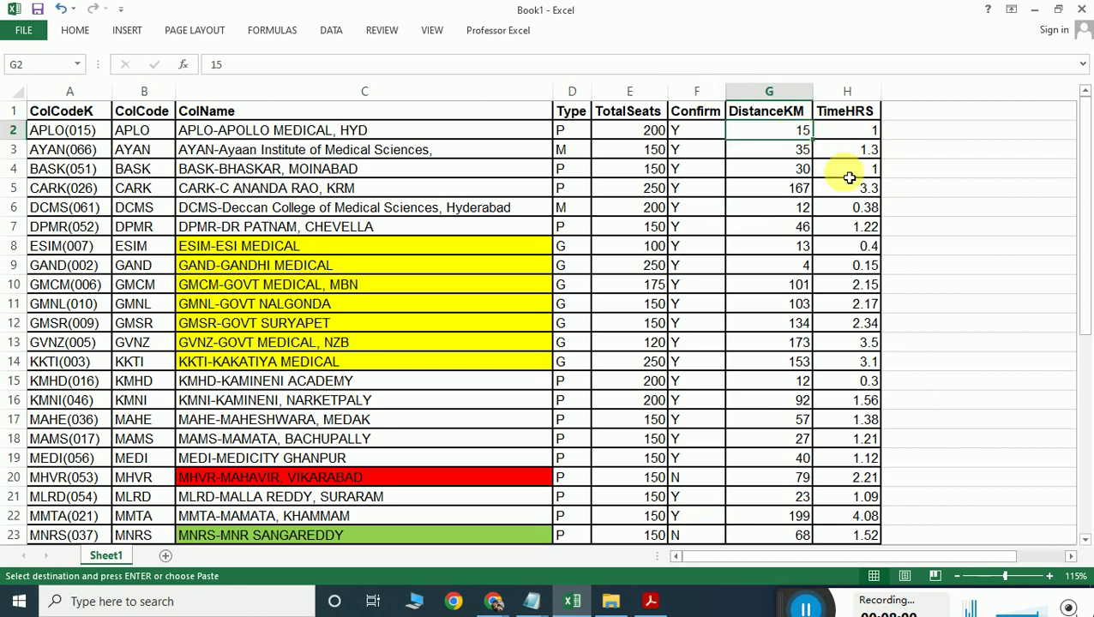
pyautogui.click(867, 135)
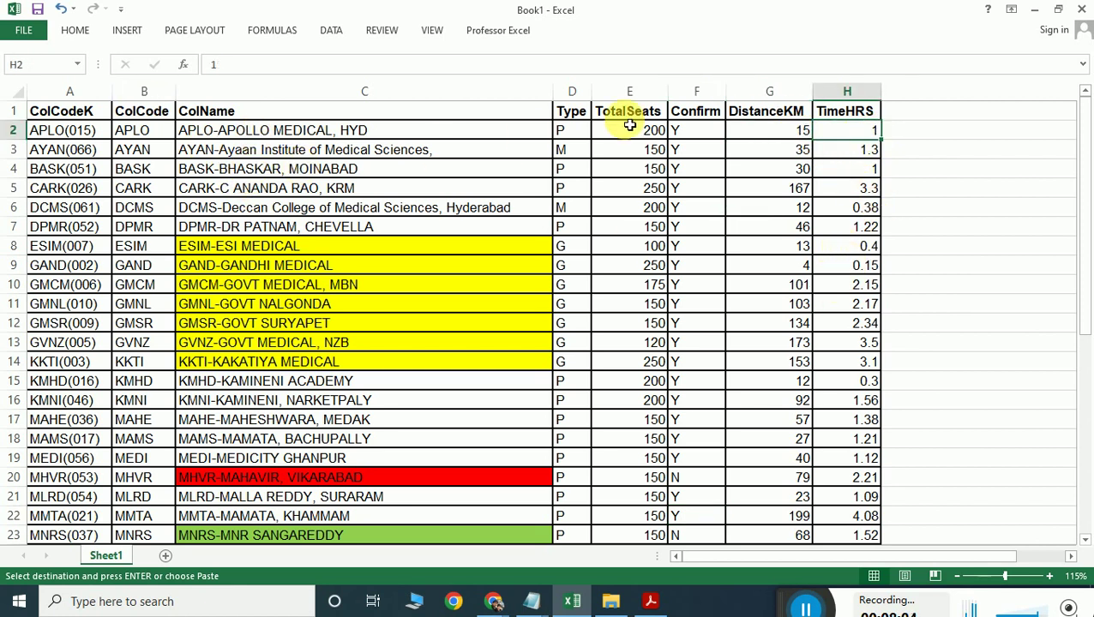
pyautogui.click(794, 152)
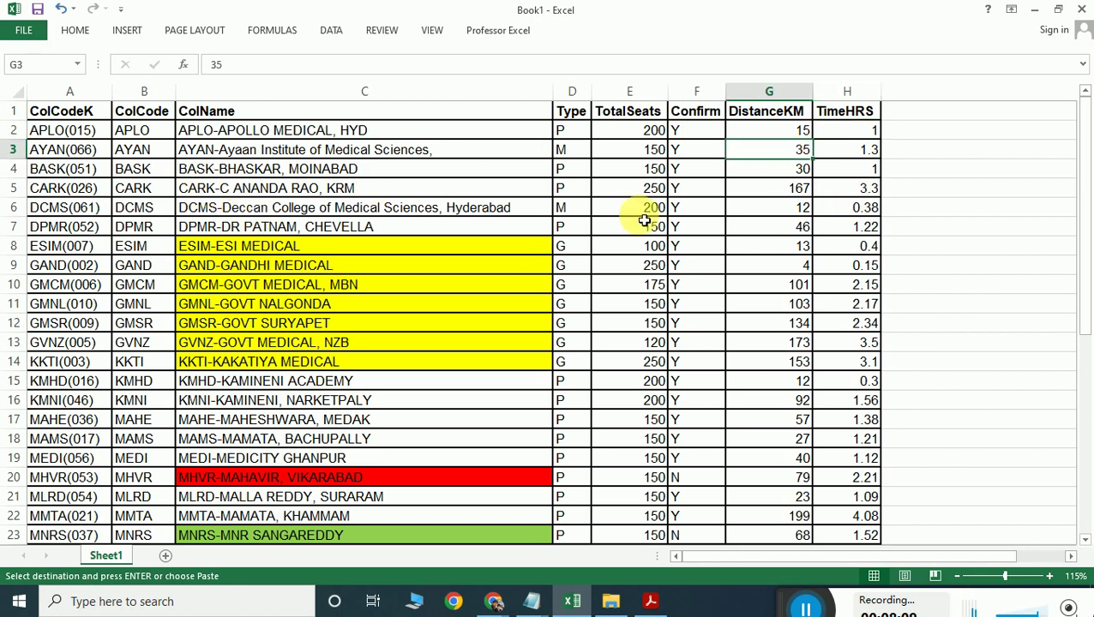
pyautogui.click(781, 169)
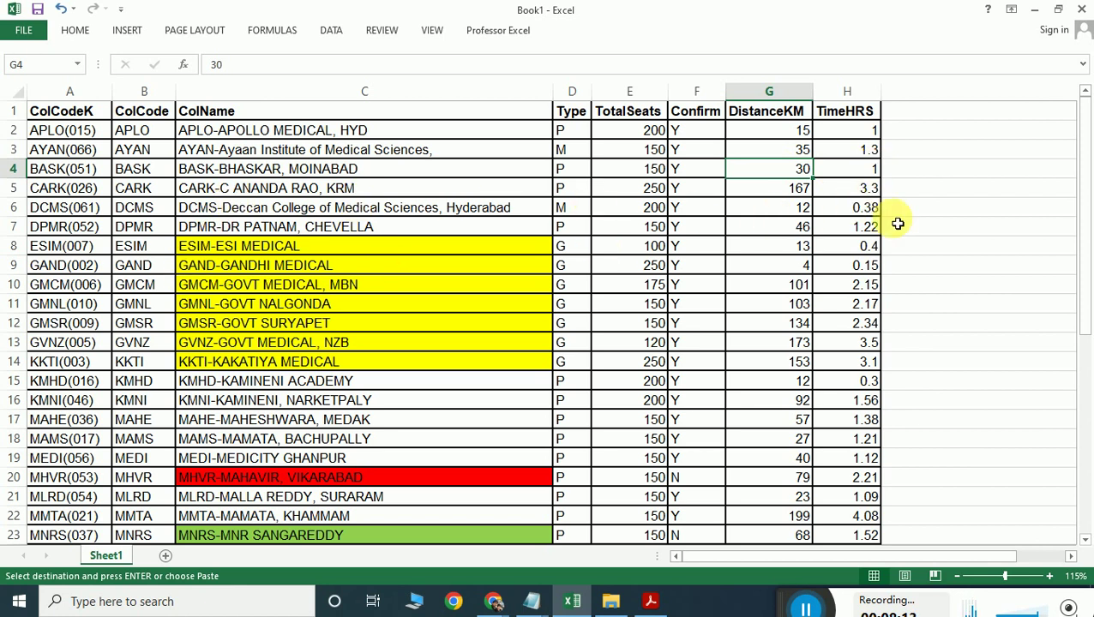
pyautogui.click(790, 192)
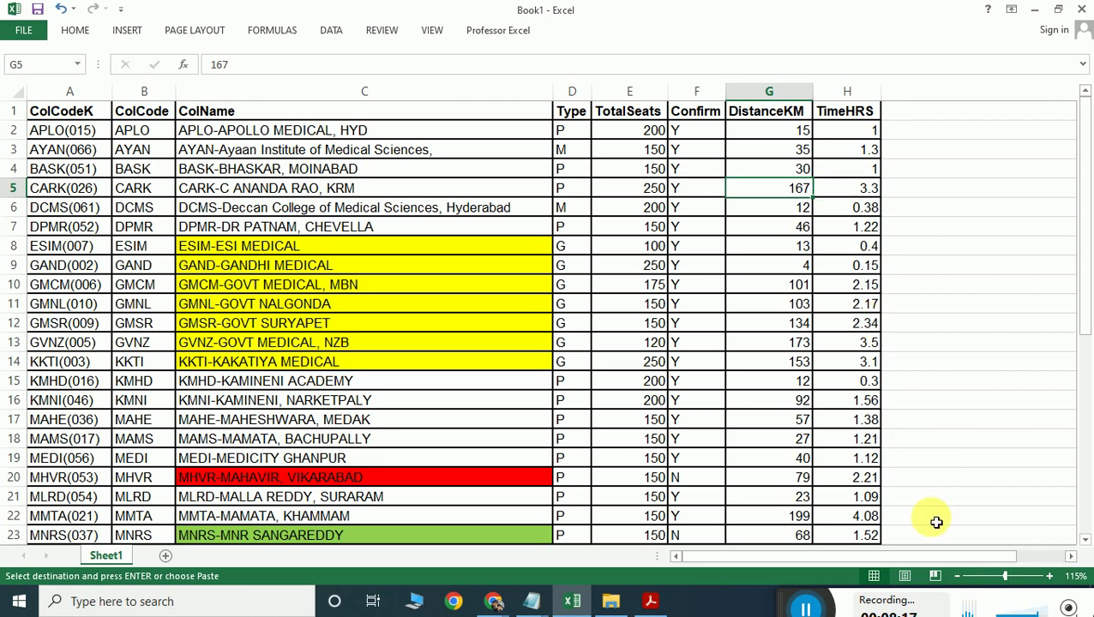
# - Highlight the college table's details and examine the list down to the government medical colleges in its last rows
pyautogui.moveTo(868, 536); pyautogui.dragTo(3, 62)
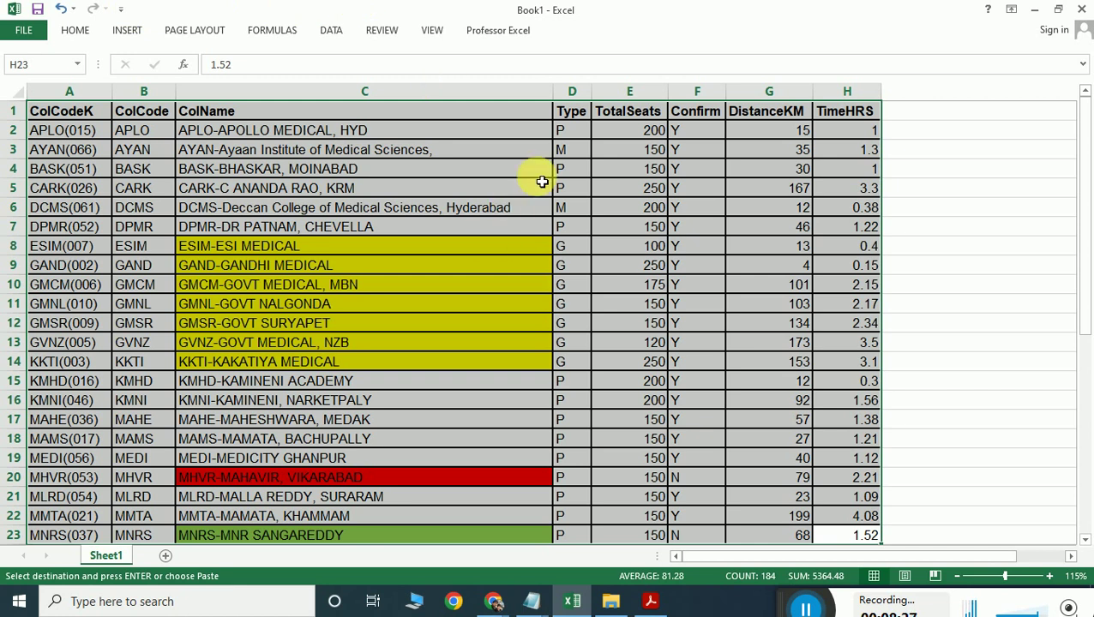
pyautogui.moveTo(566, 149); pyautogui.dragTo(580, 176)
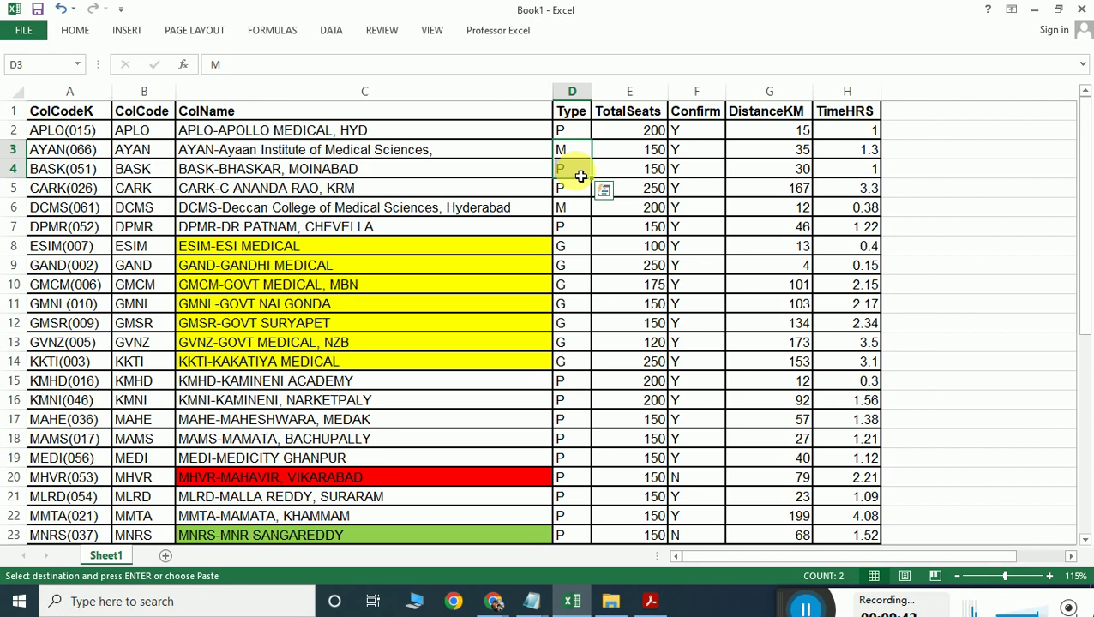
pyautogui.moveTo(39, 111); pyautogui.dragTo(815, 486)
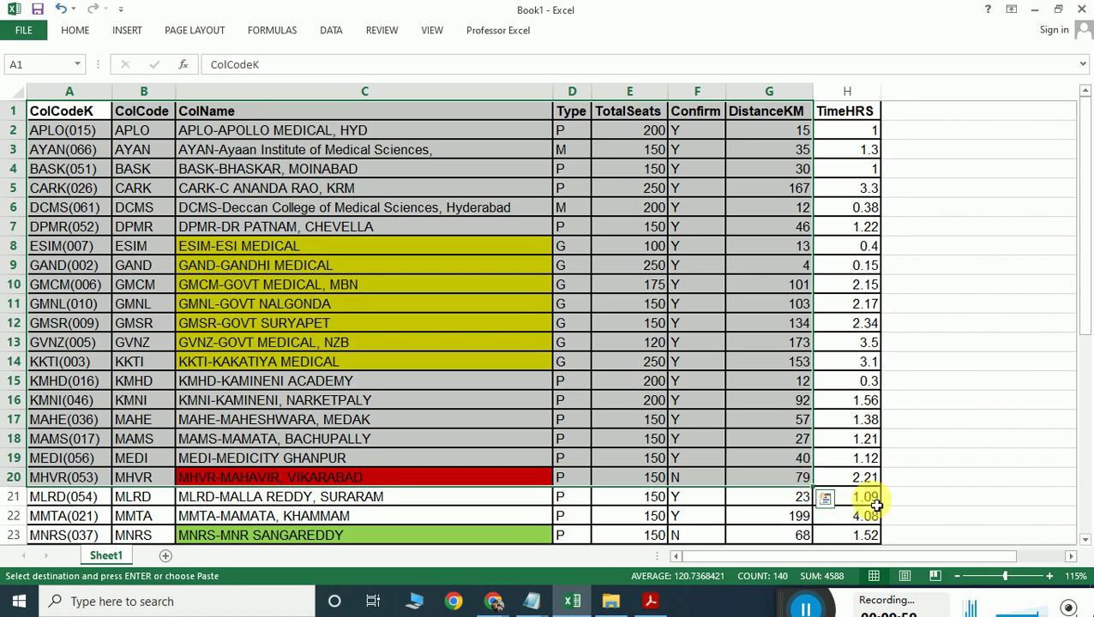
pyautogui.scroll(-1, 879, 506)
pyautogui.scroll(-1, 887, 510)
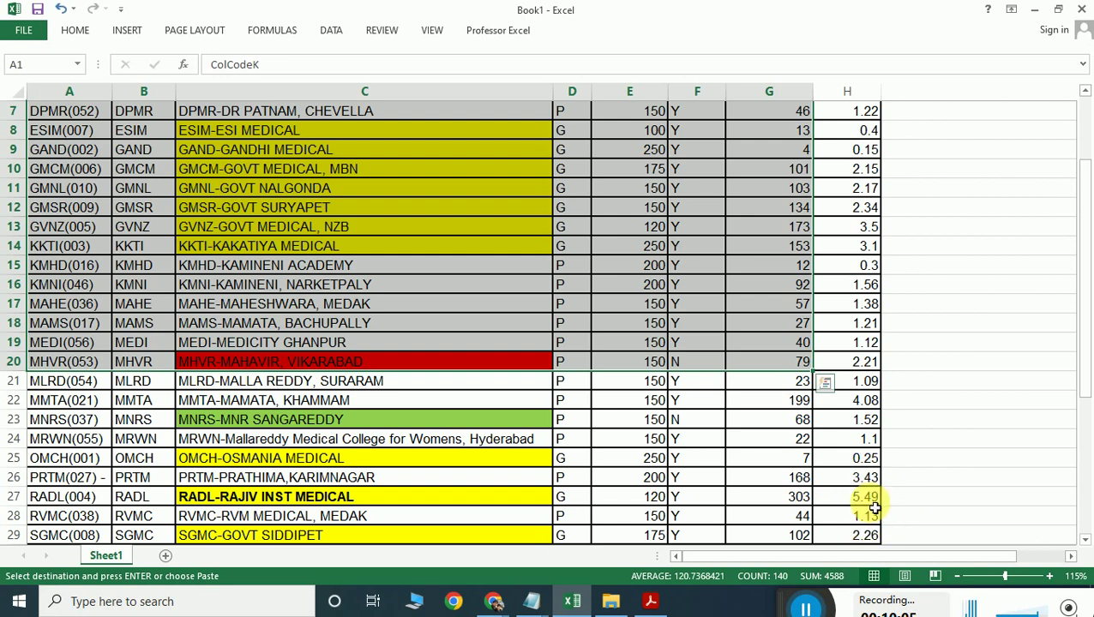
pyautogui.scroll(-1, 872, 508)
pyautogui.scroll(-2, 872, 505)
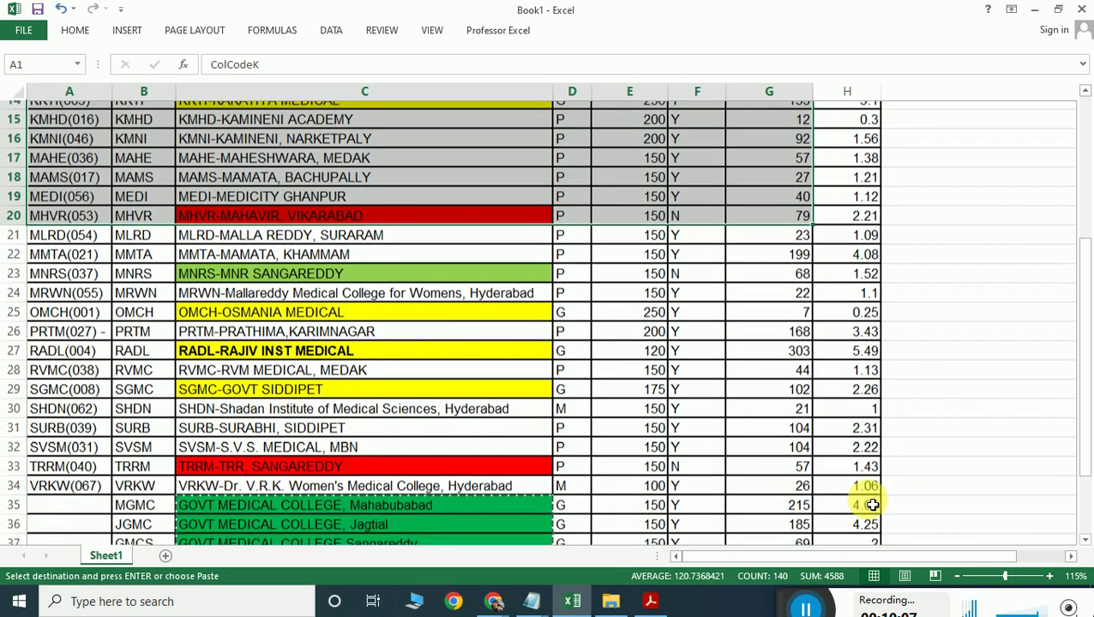
pyautogui.scroll(-1, 873, 505)
pyautogui.scroll(-1, 873, 501)
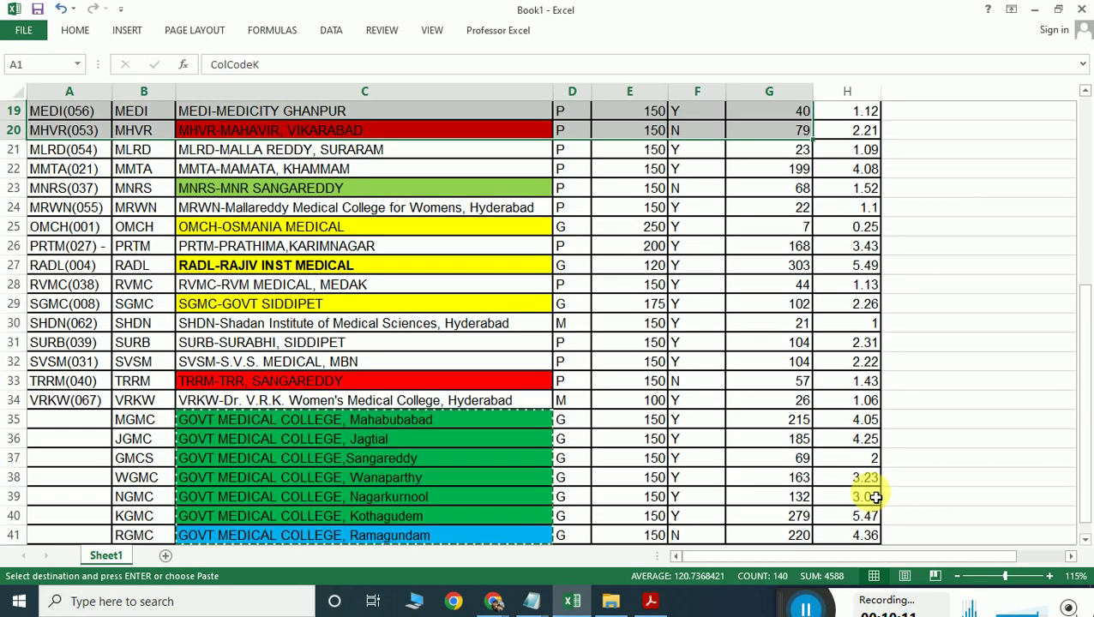
pyautogui.scroll(-2, 794, 426)
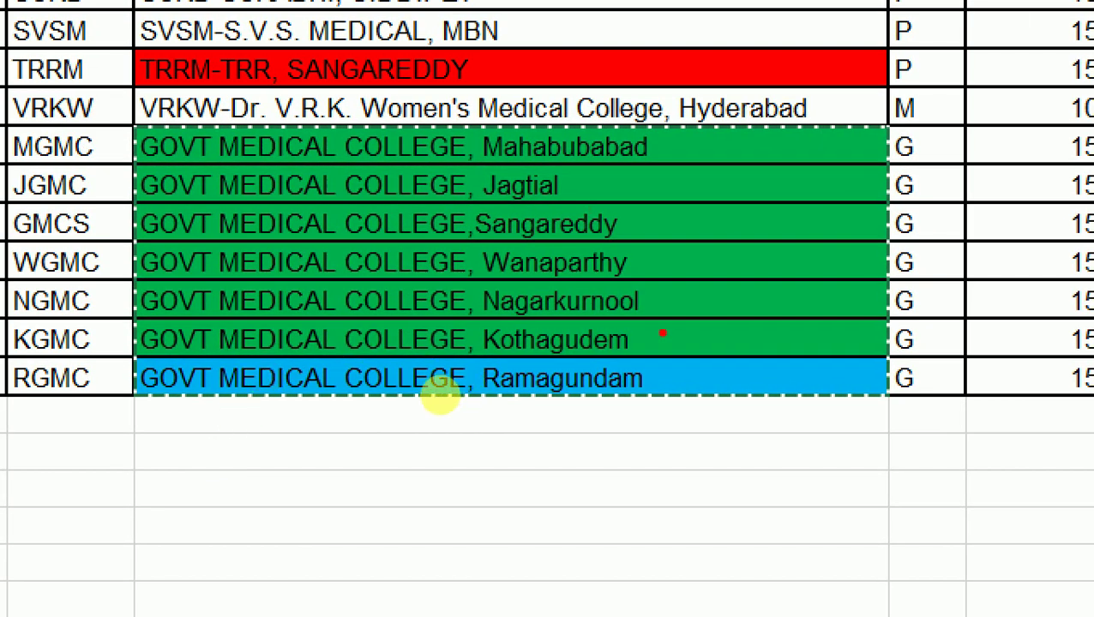
# - Mark the Nagarkurnool, Sangareddy, Jagtial and Ramagundam government colleges on the zoomed sheet, and clear the marks
pyautogui.moveTo(683, 302); pyautogui.dragTo(1012, 228)
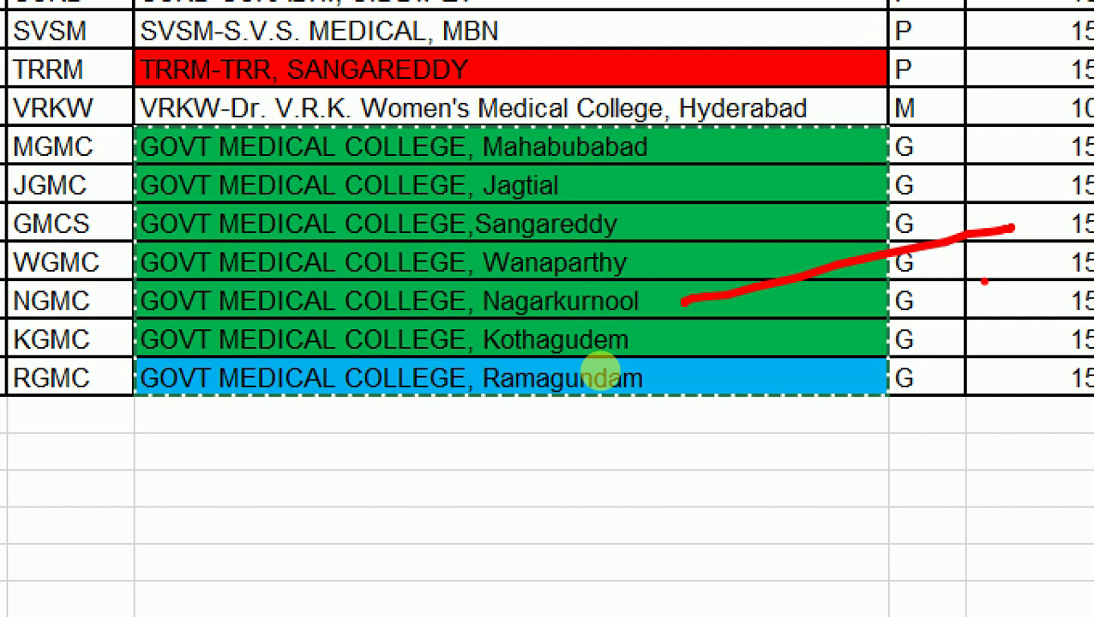
pyautogui.moveTo(677, 217)
pyautogui.mouseDown()
pyautogui.moveTo(667, 216)
pyautogui.moveTo(904, 168)
pyautogui.mouseUp()
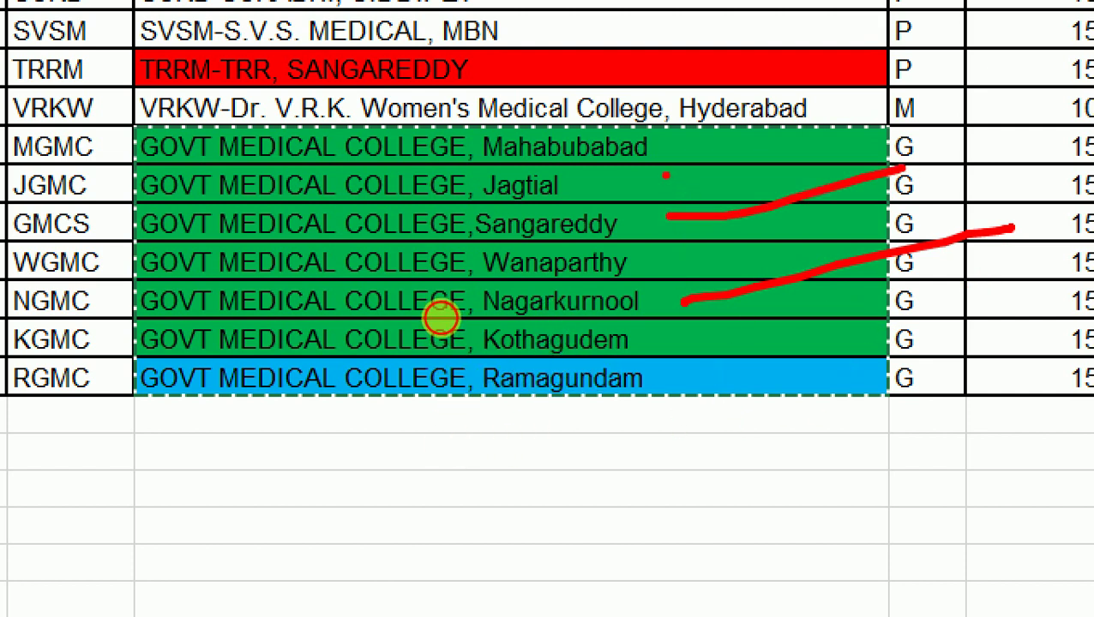
pyautogui.moveTo(666, 176); pyautogui.dragTo(1091, 34)
pyautogui.click(594, 129)
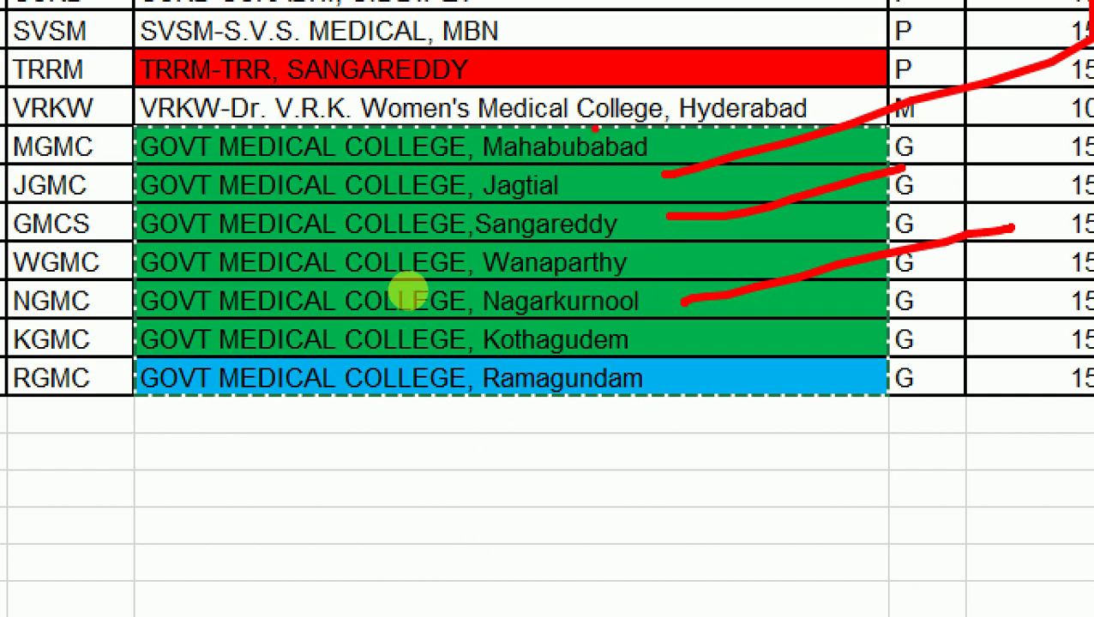
pyautogui.moveTo(695, 378); pyautogui.dragTo(717, 410)
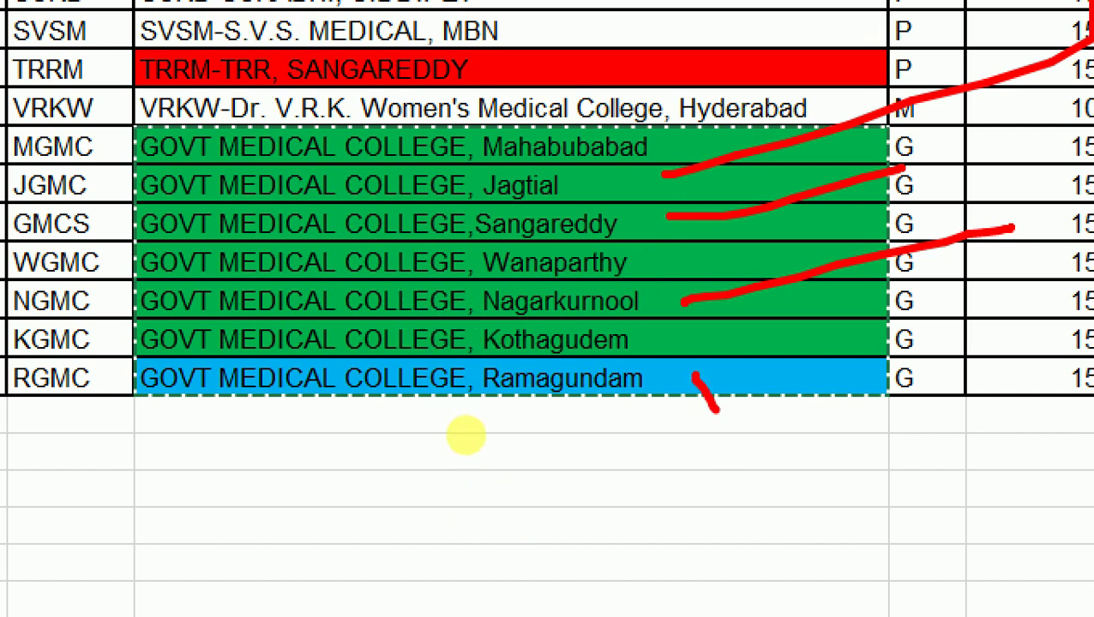
pyautogui.press('Escape')
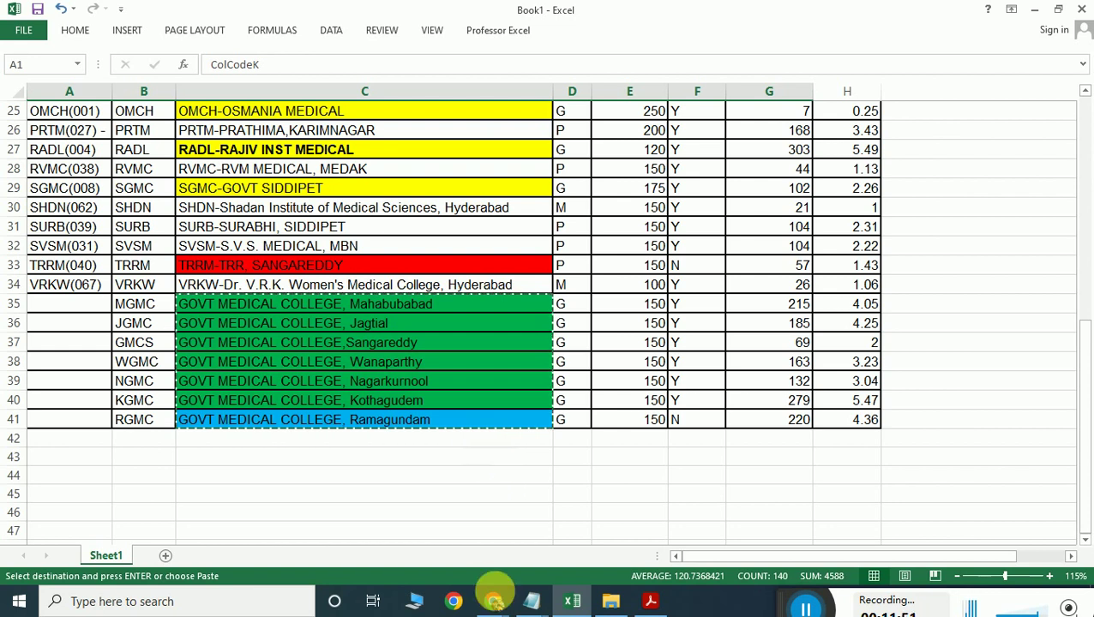
# - Switch to the NMC list of MBBS colleges in Chrome and return to Telangana's first government college entries
pyautogui.moveTo(496, 605)
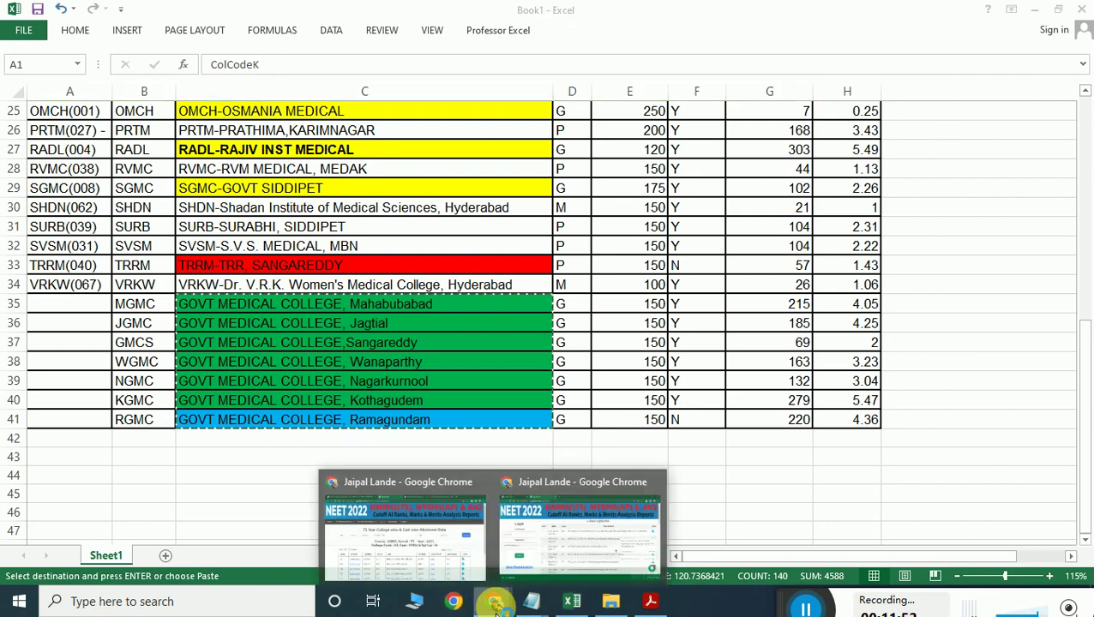
pyautogui.click(354, 548)
pyautogui.click(46, 9)
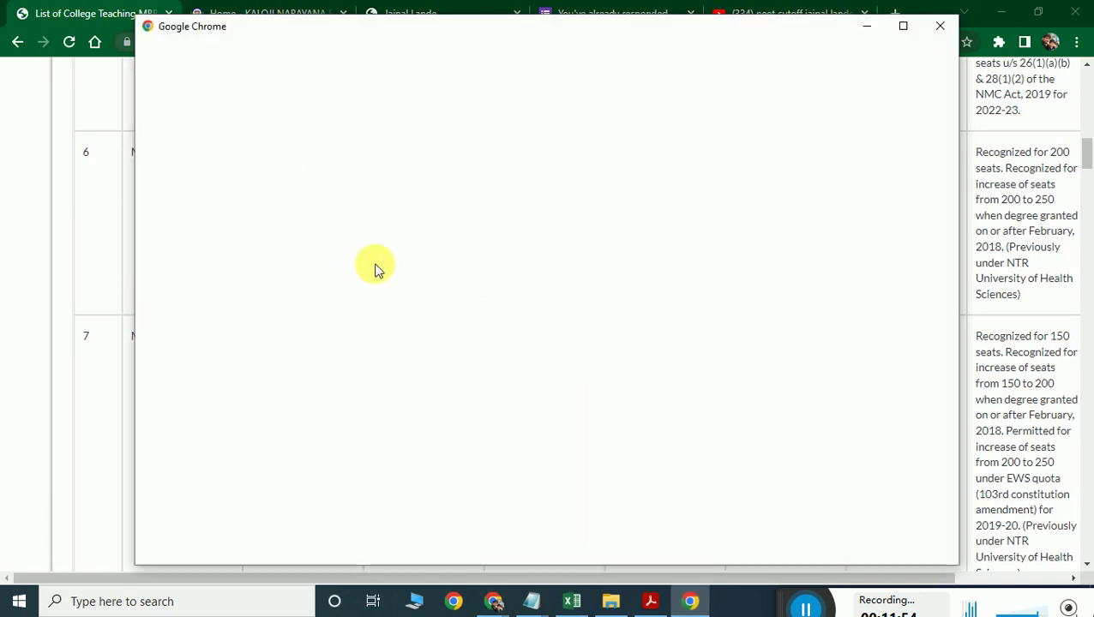
pyautogui.click(308, 319)
pyautogui.scroll(3, 308, 319)
pyautogui.scroll(3, 792, 373)
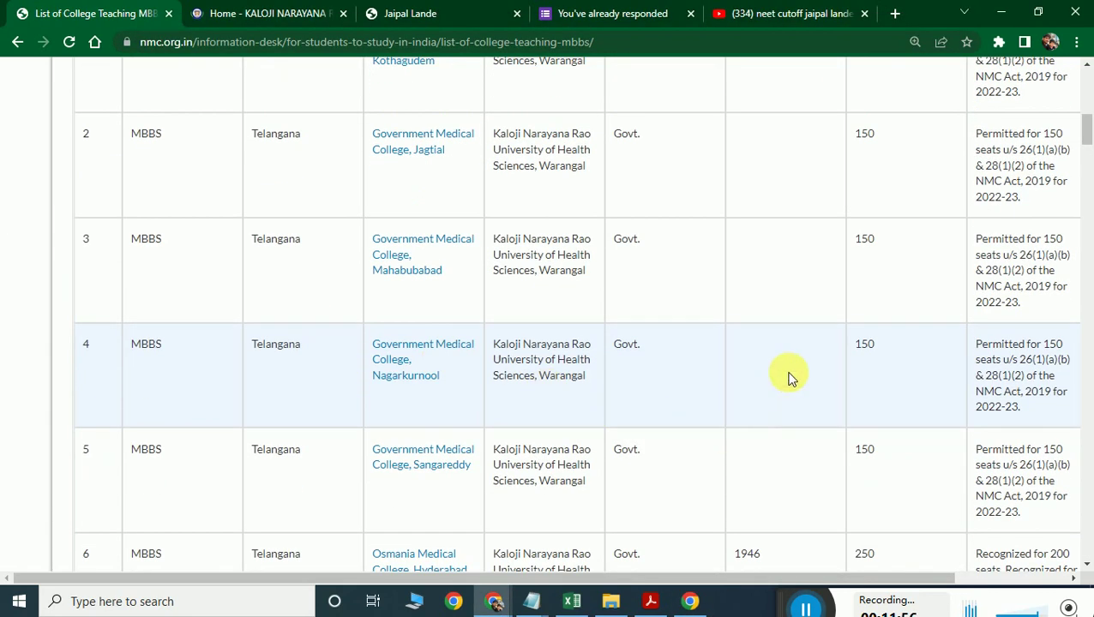
# - Examine the management type, year of inception and seats of the Telangana colleges in entries 5 to 17 of the NMC list
pyautogui.scroll(-5, 593, 298)
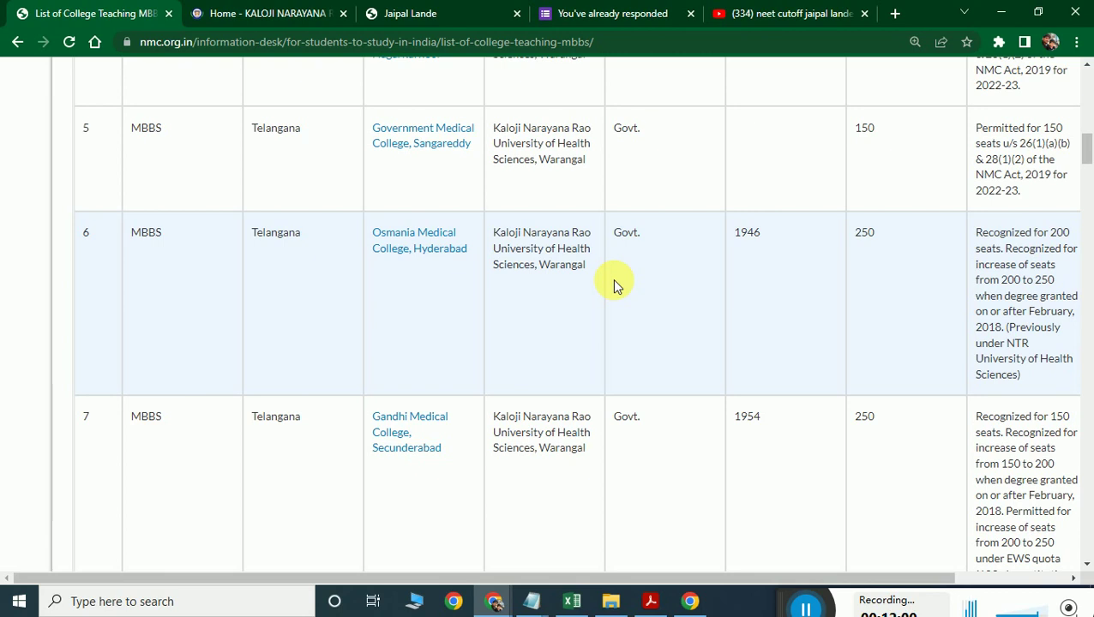
pyautogui.scroll(-1, 637, 337)
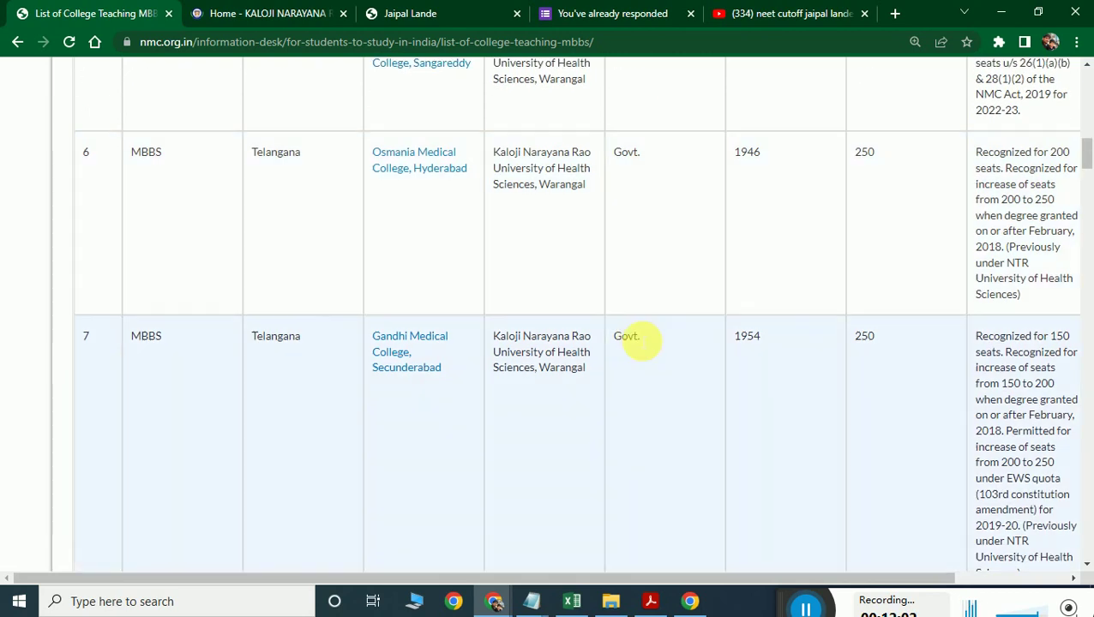
pyautogui.scroll(-3, 592, 395)
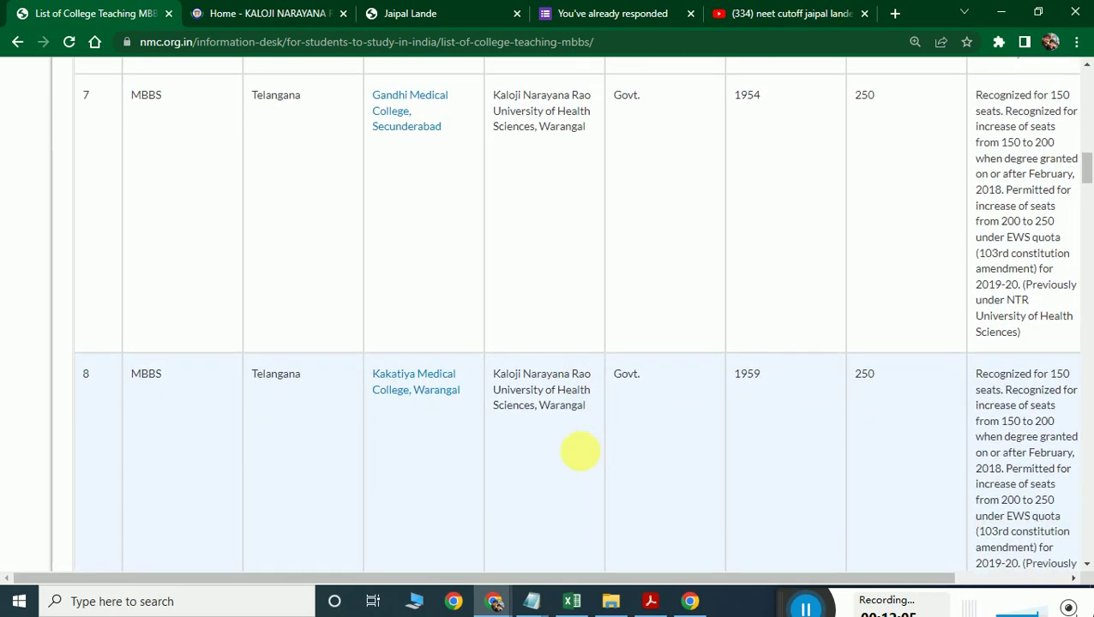
pyautogui.scroll(-2, 651, 472)
pyautogui.scroll(-2, 651, 472)
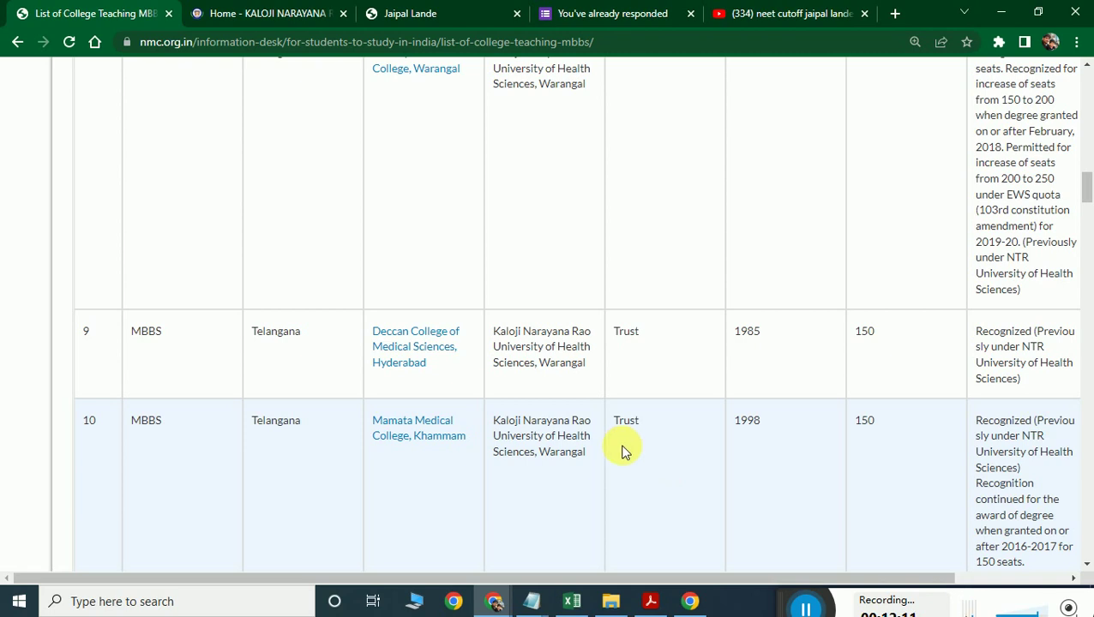
pyautogui.scroll(-1, 811, 495)
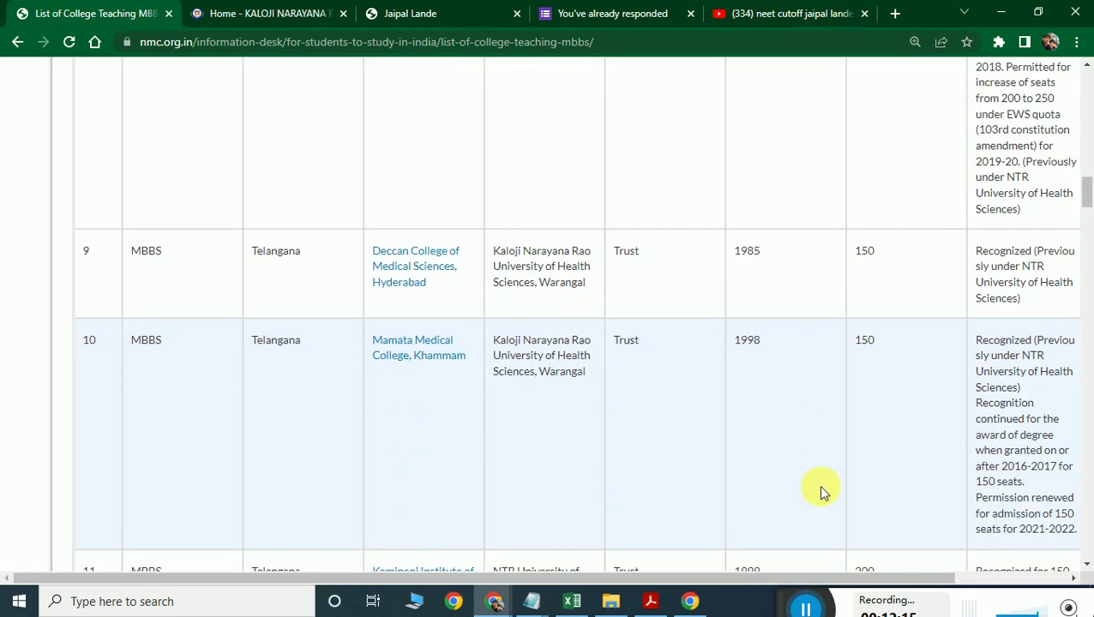
pyautogui.scroll(-2, 838, 463)
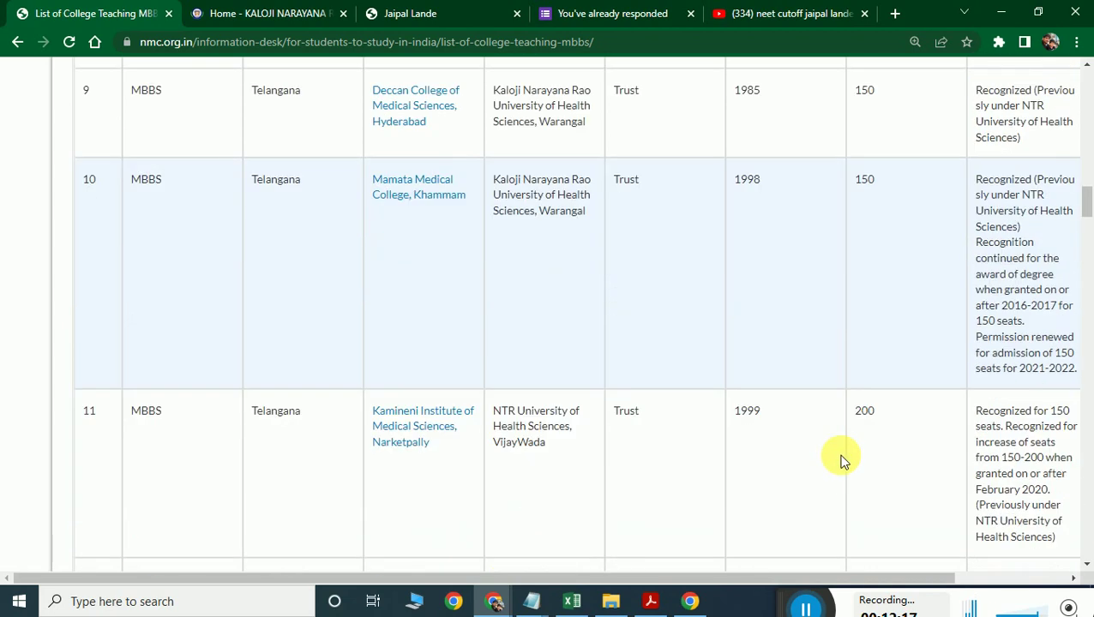
pyautogui.scroll(-1, 840, 461)
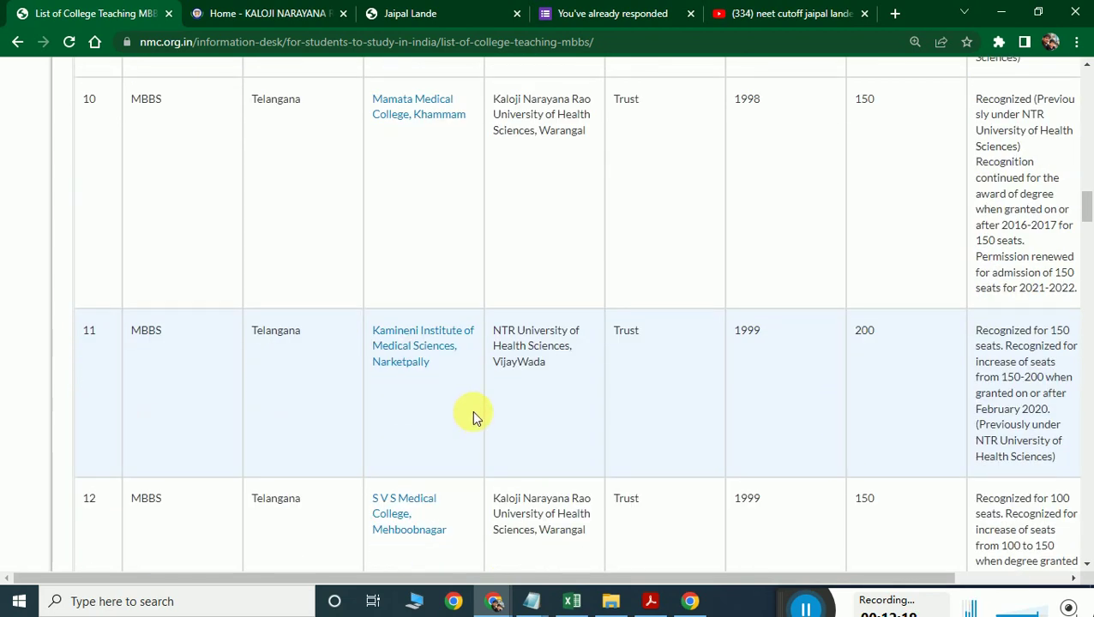
pyautogui.scroll(-2, 787, 395)
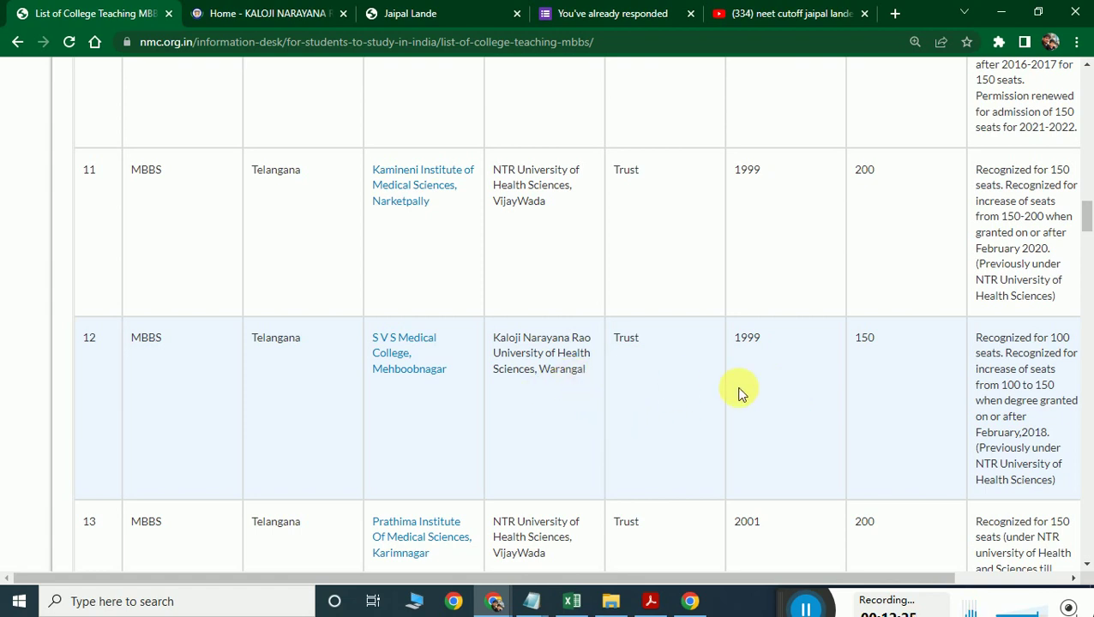
pyautogui.scroll(-2, 627, 389)
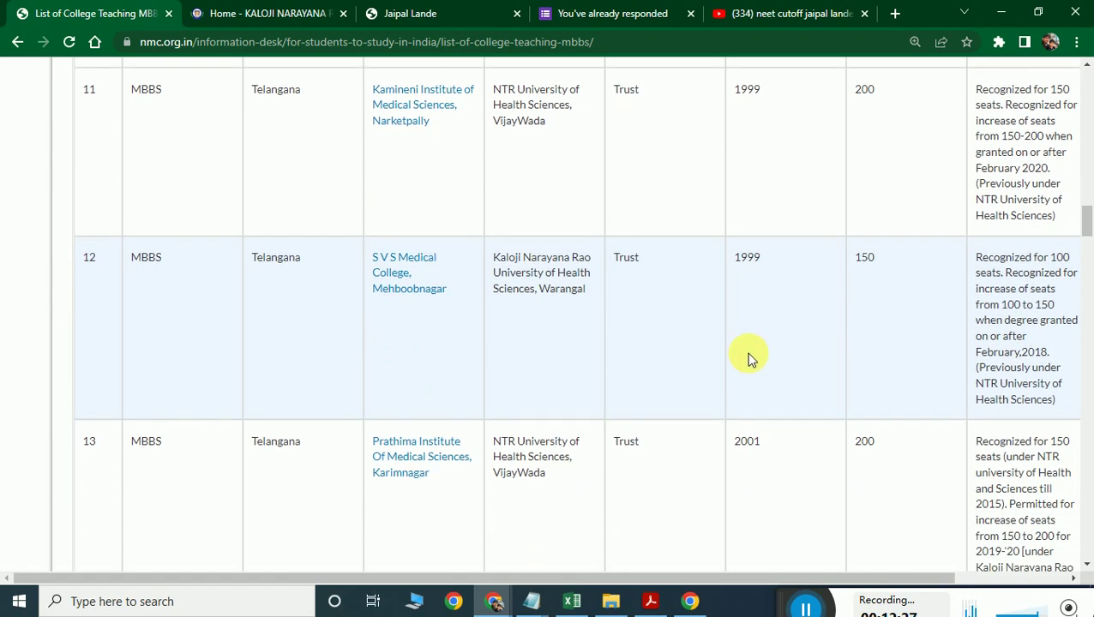
pyautogui.scroll(-2, 755, 423)
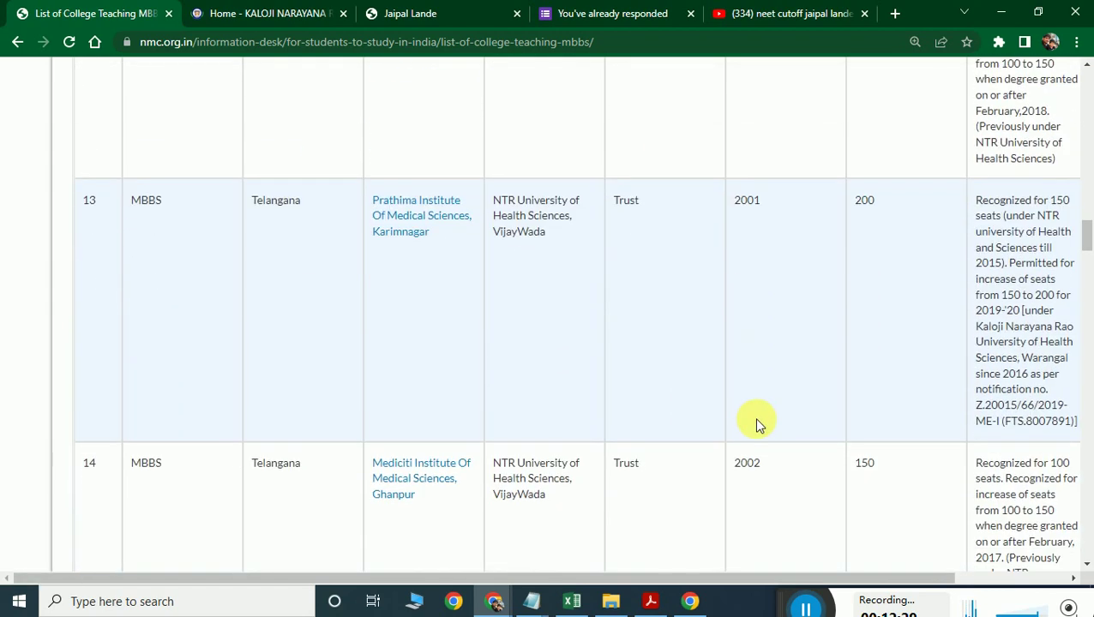
pyautogui.scroll(-2, 757, 422)
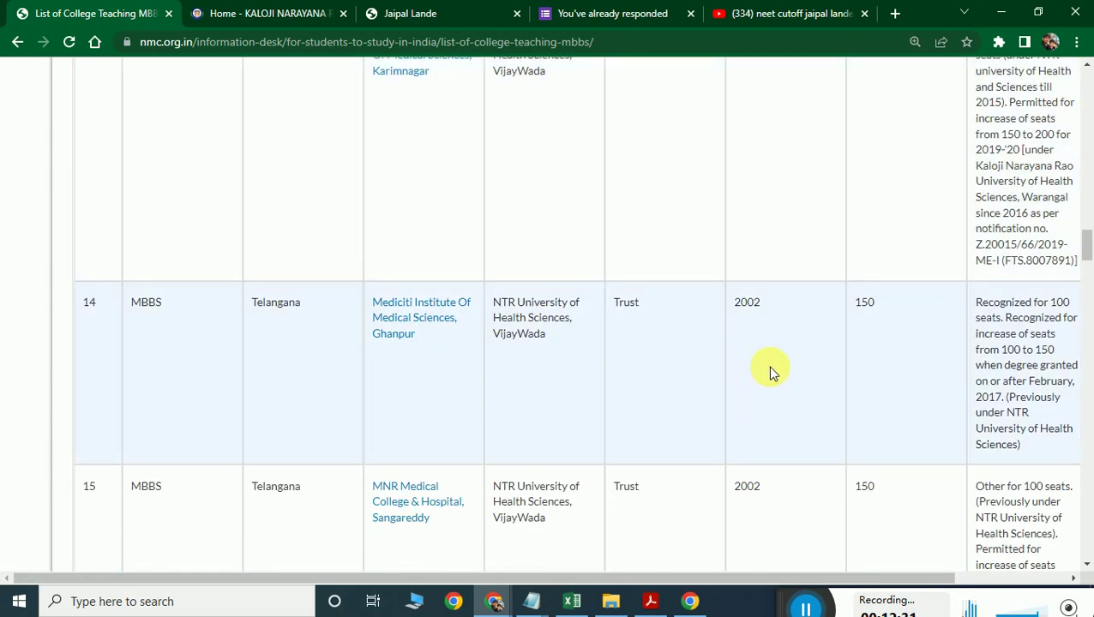
pyautogui.scroll(-3, 770, 371)
pyautogui.scroll(-2, 820, 274)
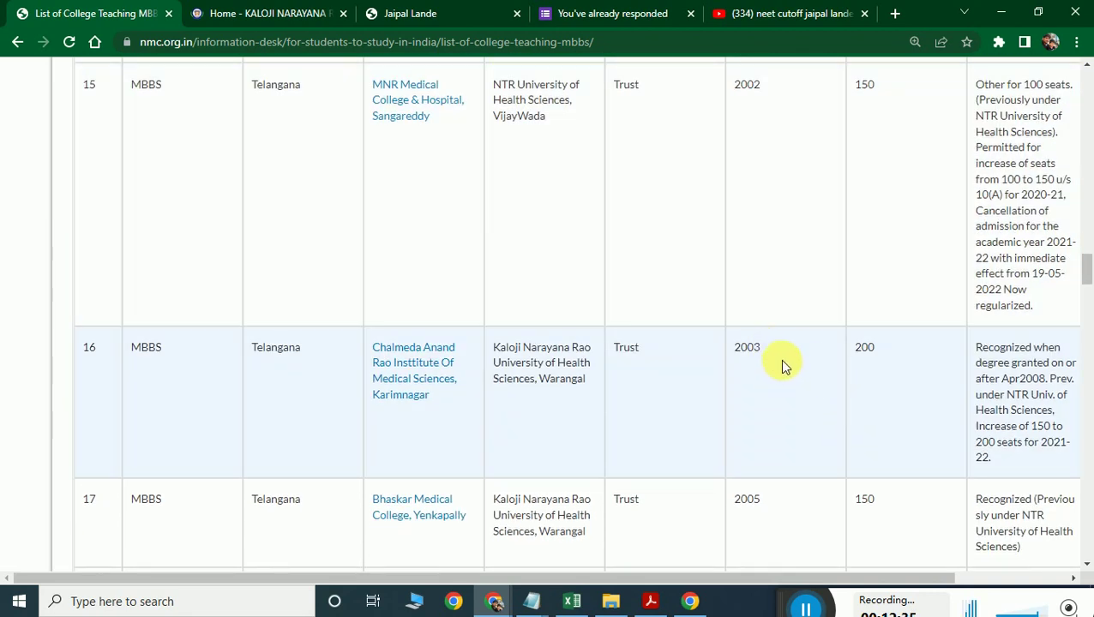
# - Examine the management type, year of inception and seats of the Telangana colleges in entries 16 to 21 of the NMC list
pyautogui.scroll(-2, 781, 369)
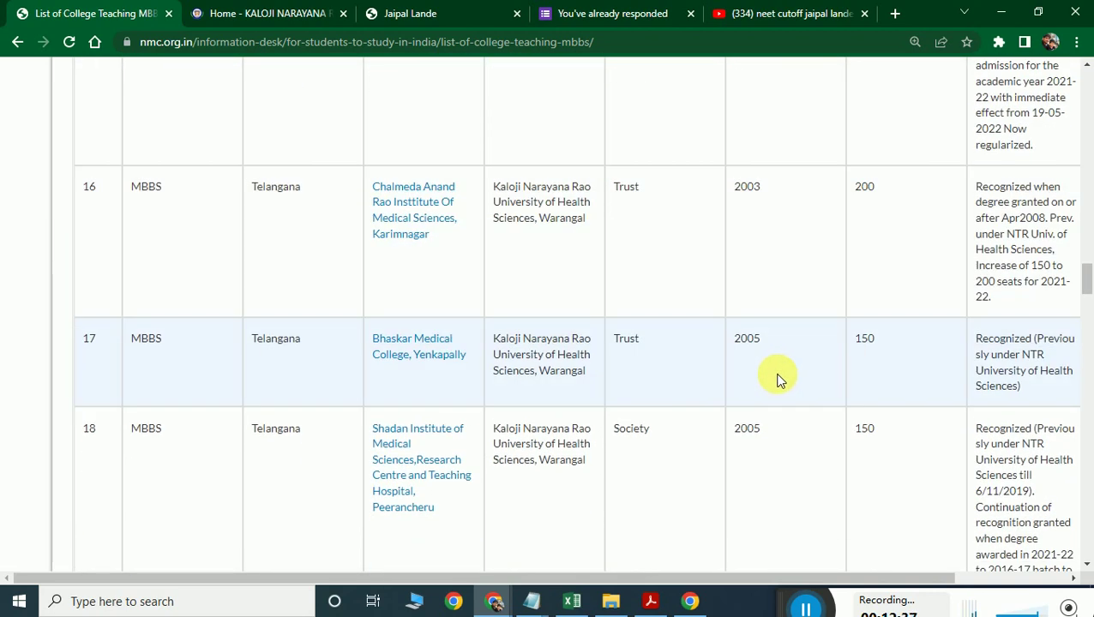
pyautogui.scroll(-2, 785, 390)
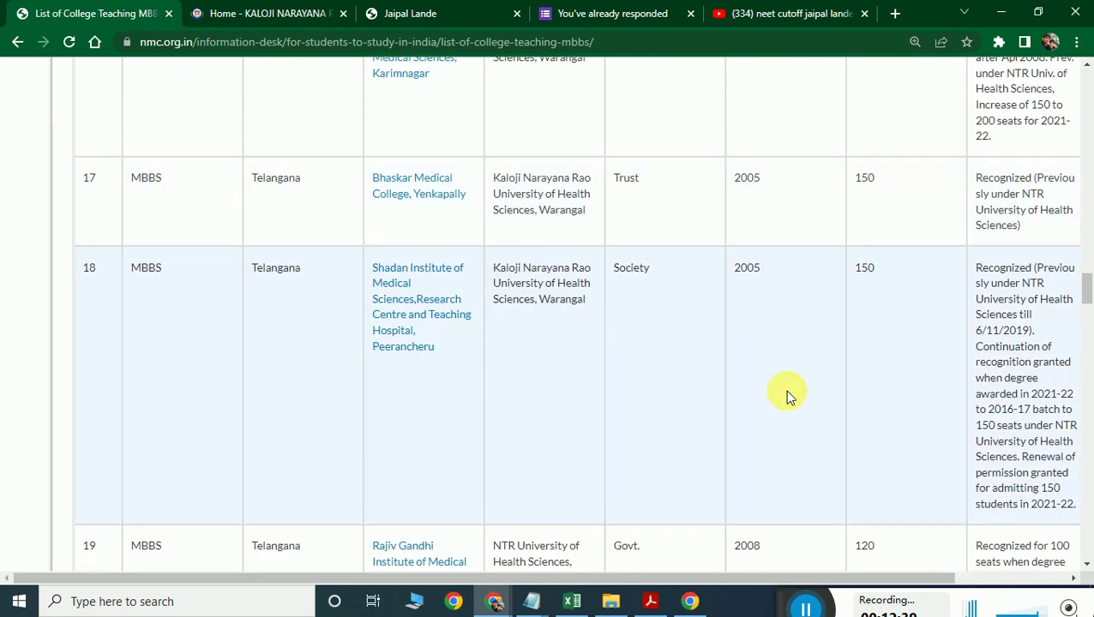
pyautogui.scroll(-2, 745, 401)
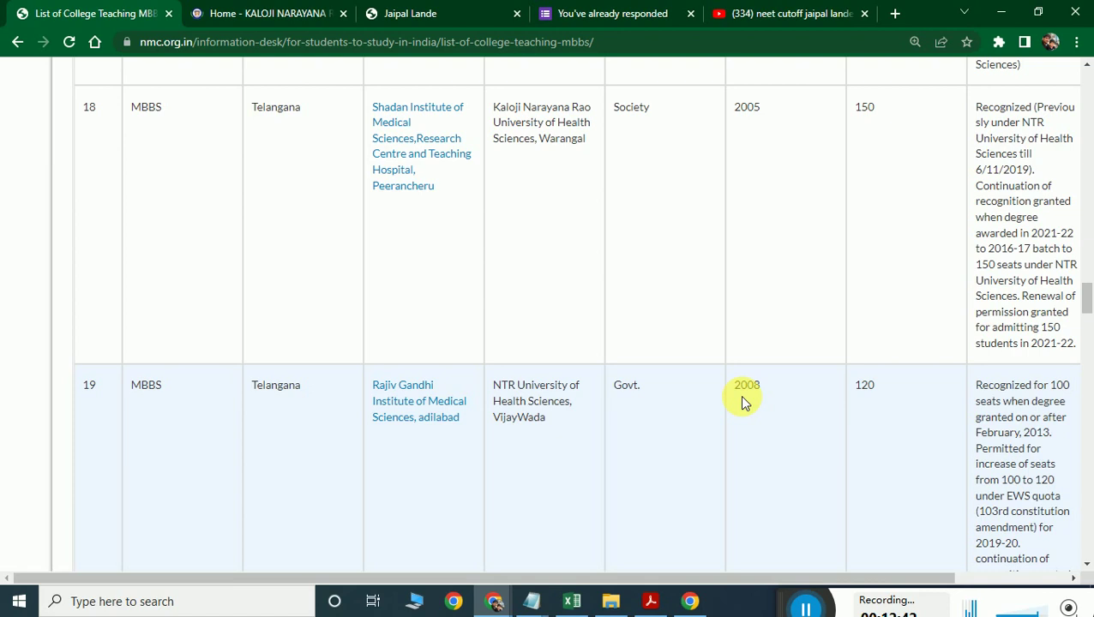
pyautogui.scroll(-2, 745, 401)
pyautogui.scroll(-2, 745, 401)
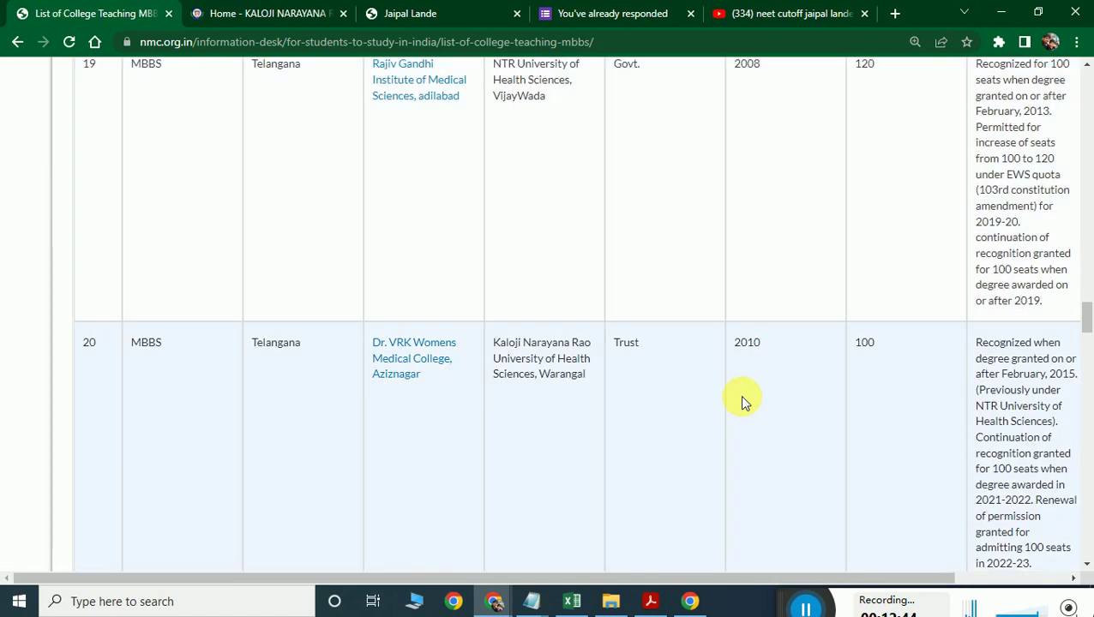
pyautogui.scroll(-3, 744, 402)
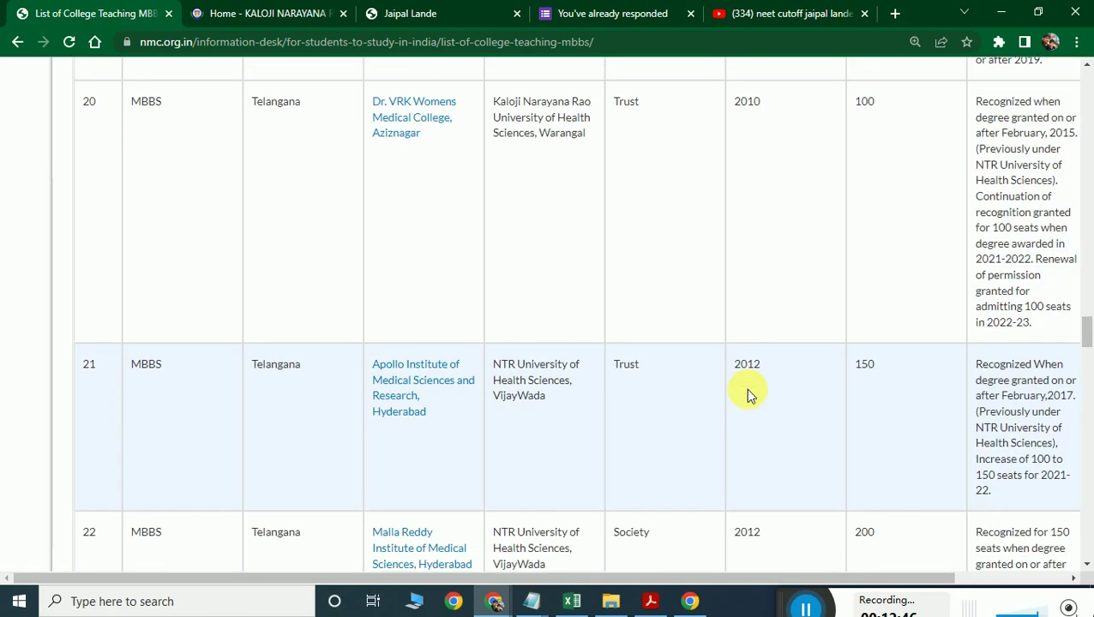
pyautogui.scroll(-1, 747, 391)
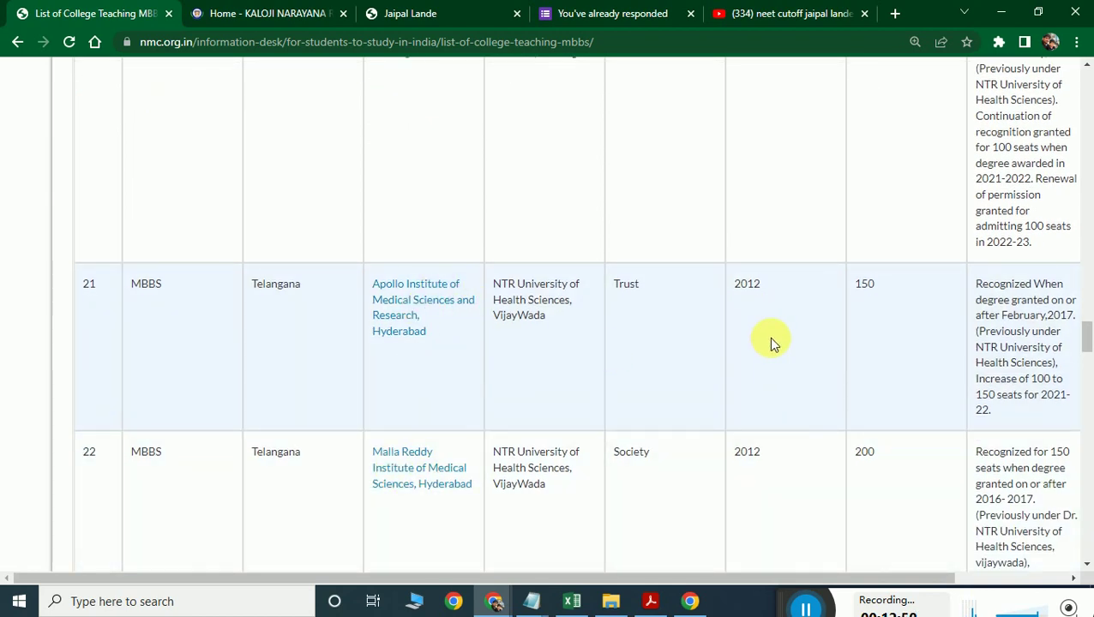
pyautogui.scroll(3, 770, 342)
pyautogui.scroll(4, 764, 369)
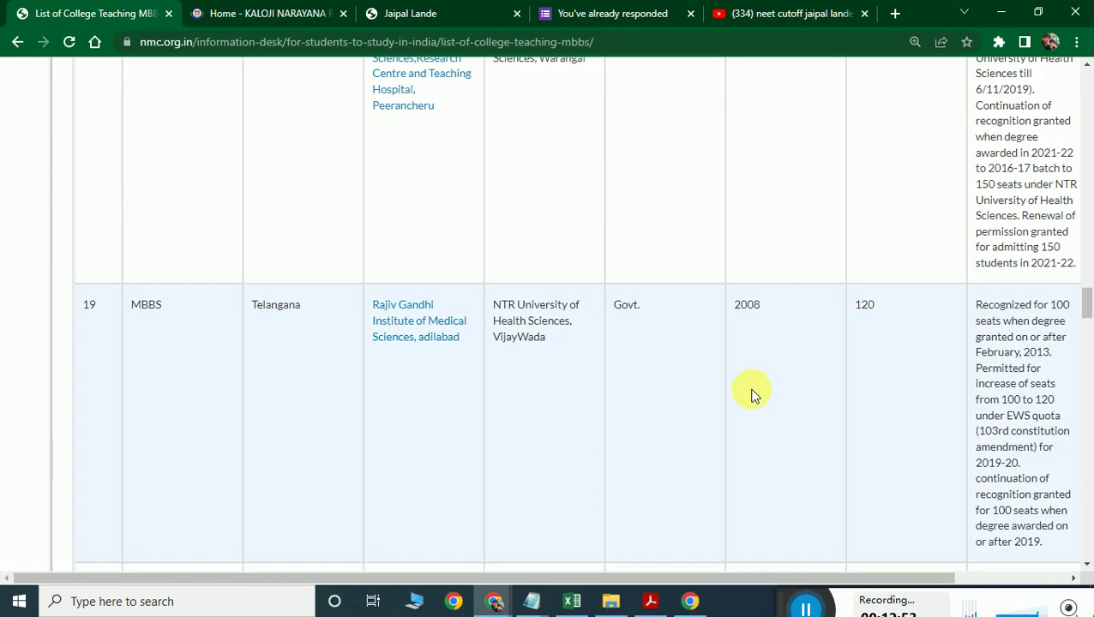
pyautogui.scroll(-7, 751, 394)
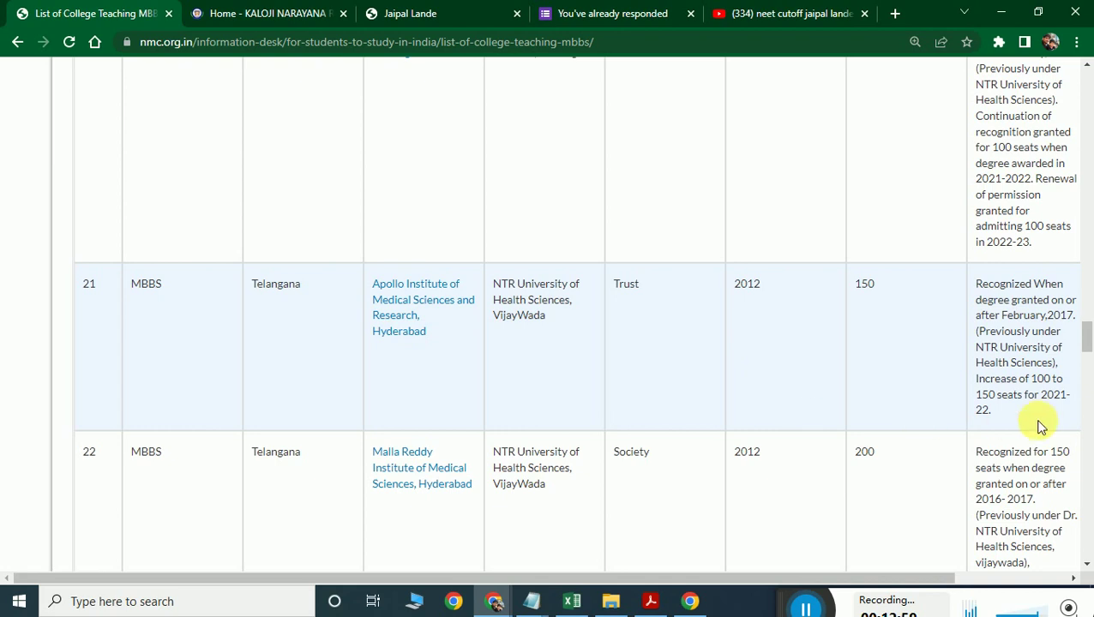
# - Examine the management type, year of inception and seats of the Telangana colleges in entries 22 to 28
pyautogui.scroll(-2, 666, 434)
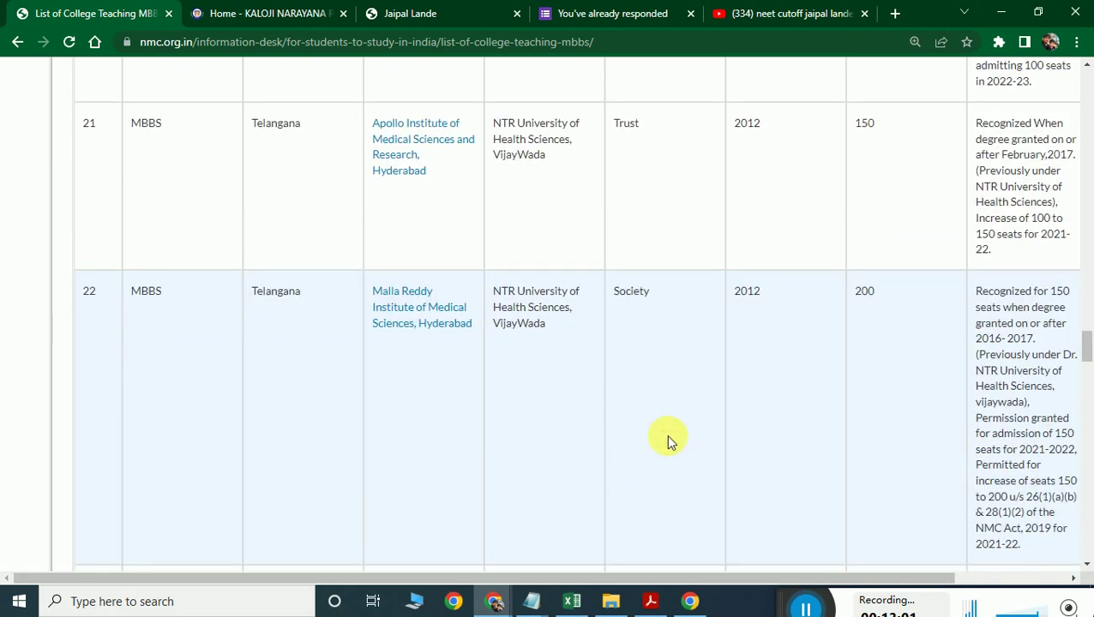
pyautogui.scroll(-1, 671, 440)
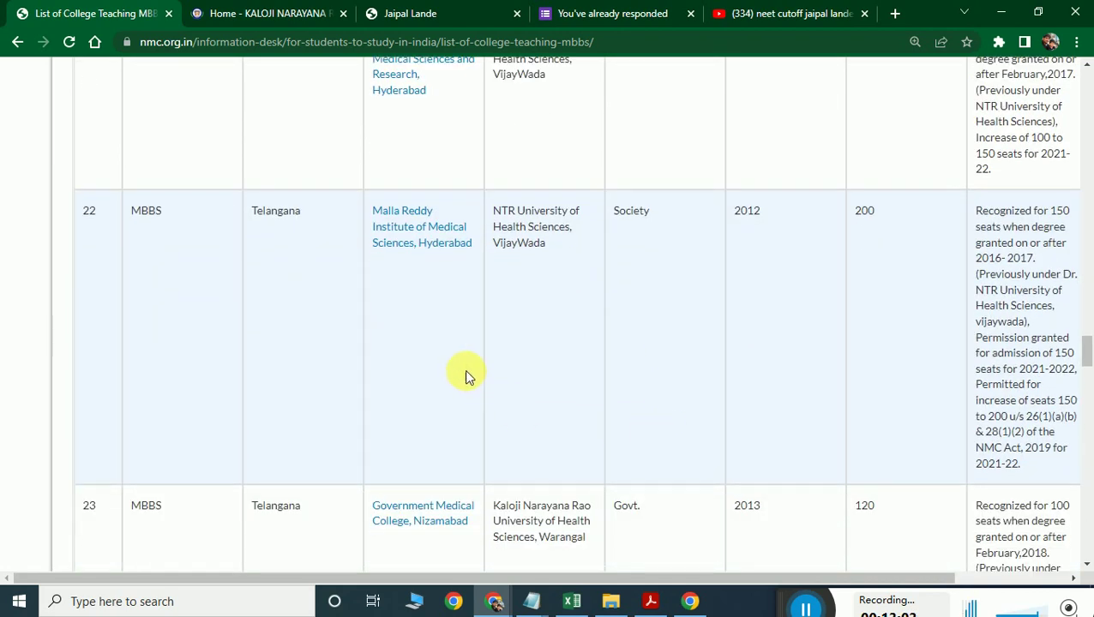
pyautogui.scroll(-1, 735, 396)
pyautogui.scroll(-1, 749, 476)
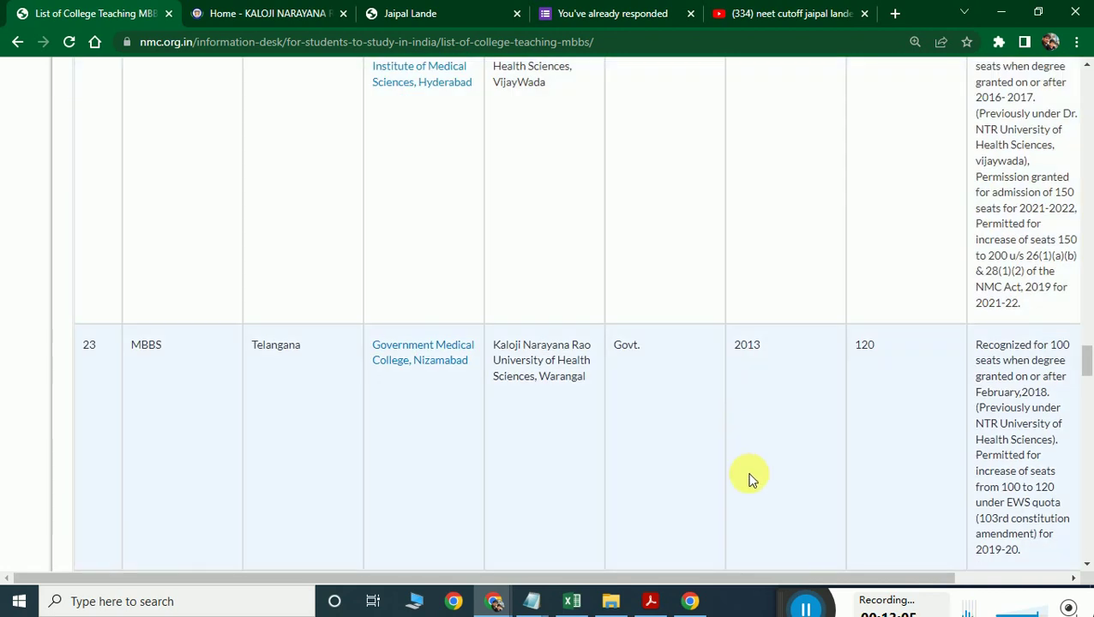
pyautogui.scroll(-3, 749, 403)
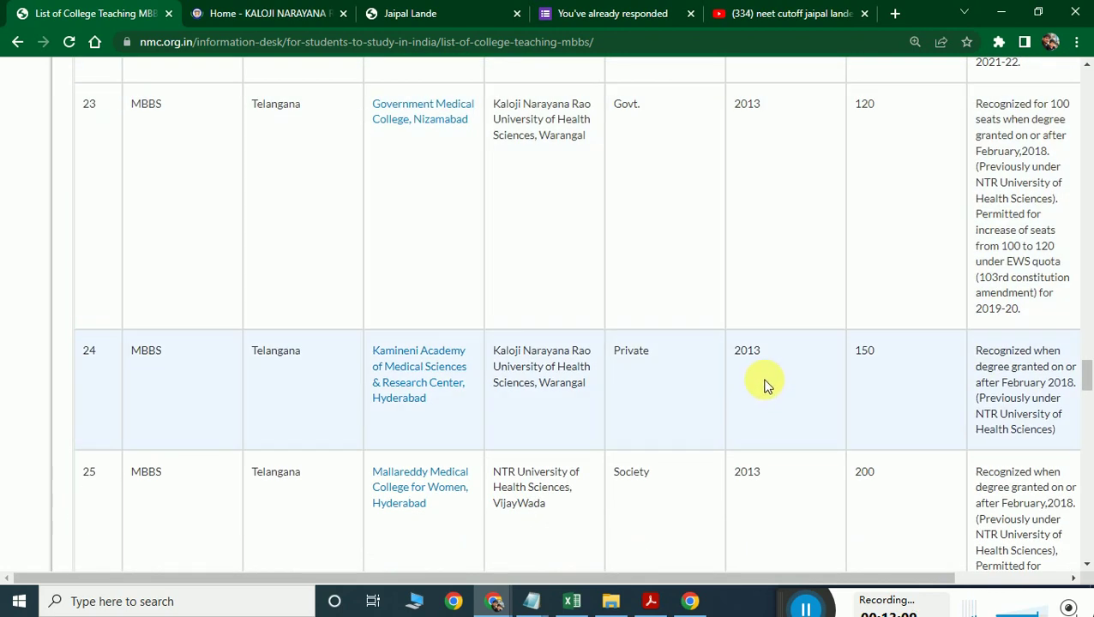
pyautogui.scroll(-2, 762, 388)
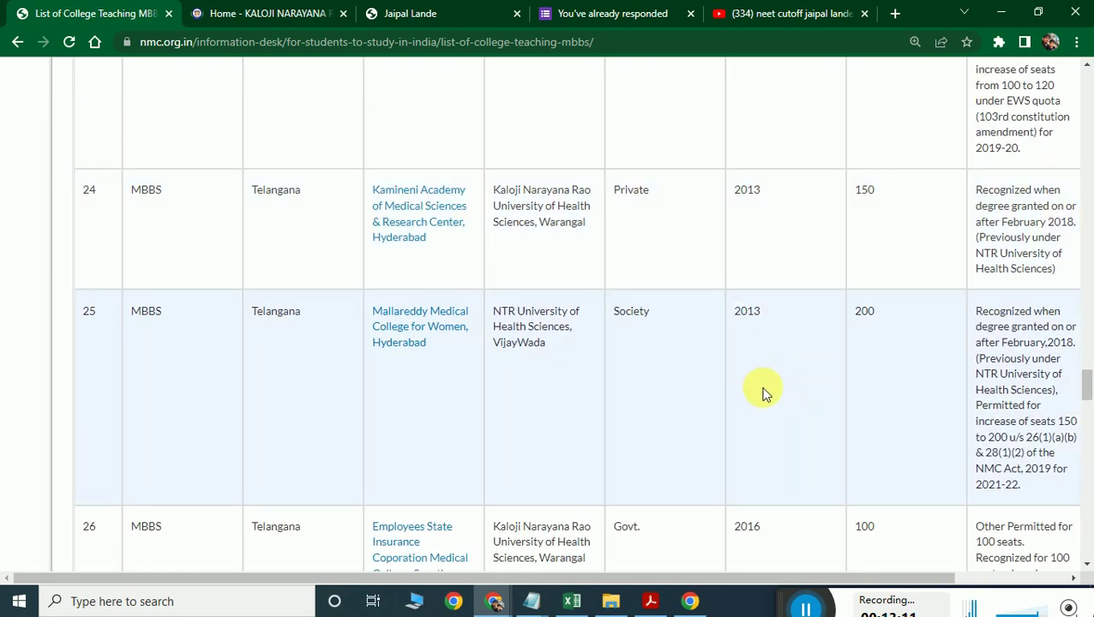
pyautogui.scroll(-3, 766, 393)
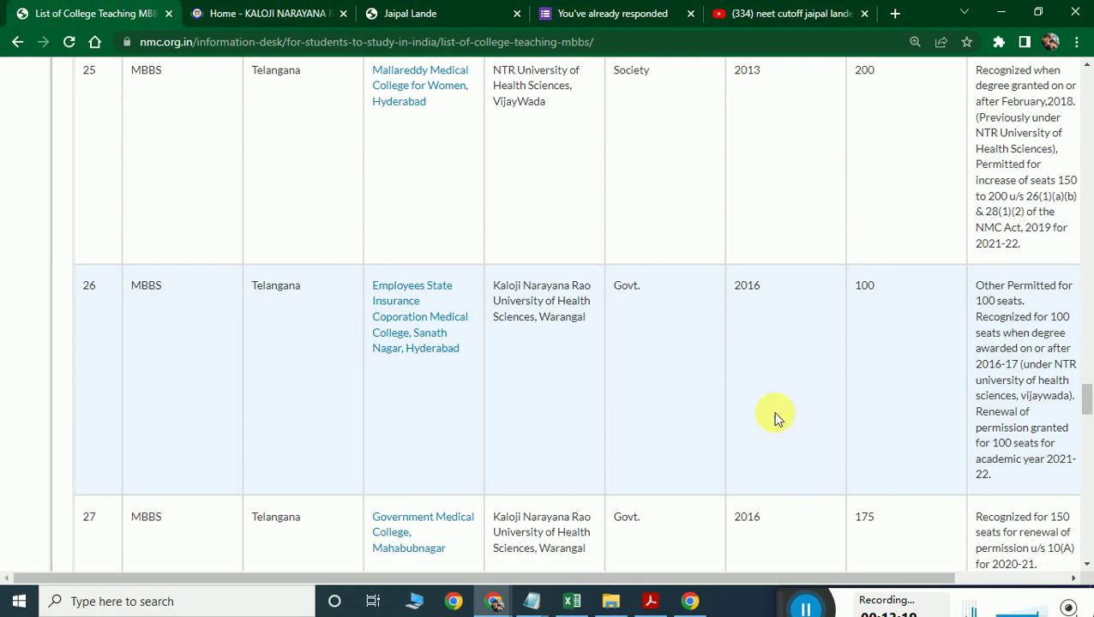
pyautogui.scroll(-3, 774, 418)
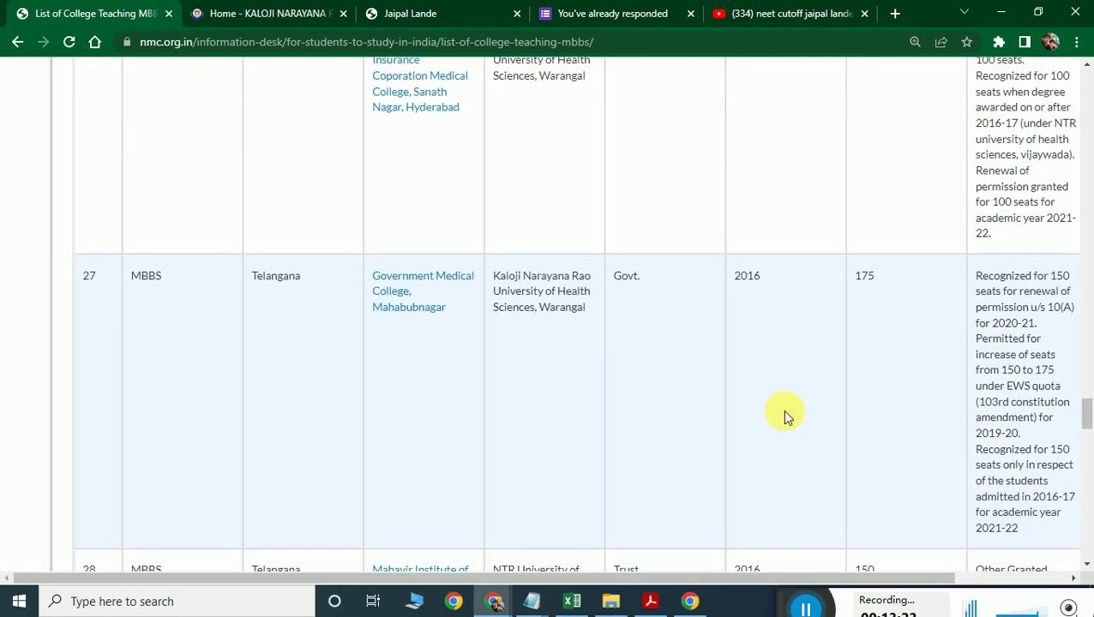
pyautogui.scroll(-2, 783, 416)
pyautogui.scroll(-2, 789, 460)
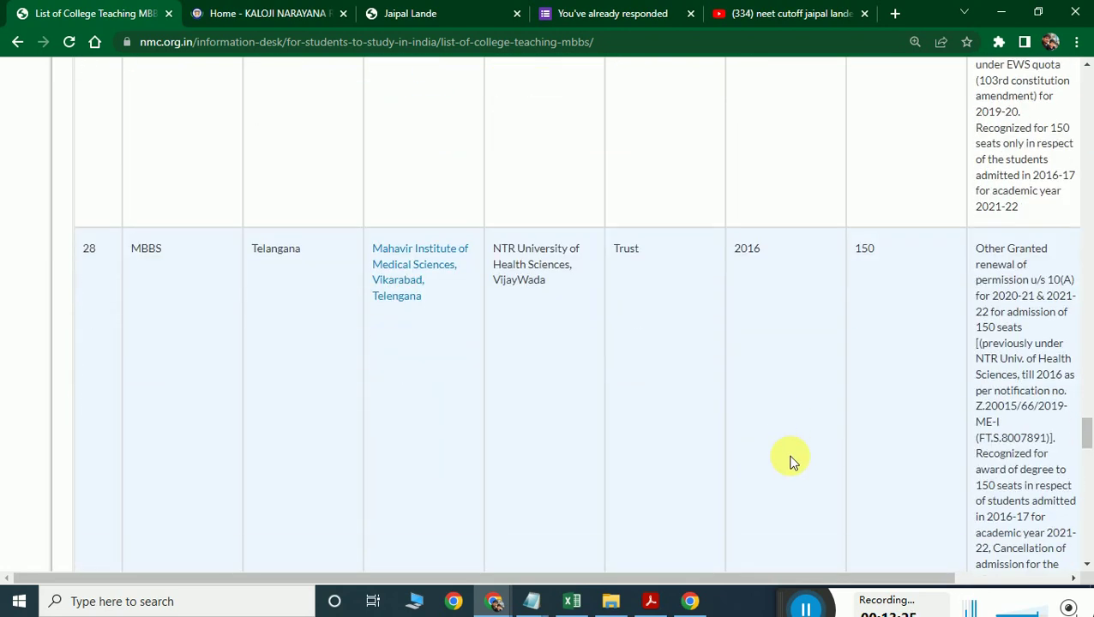
# - Highlight the recognition status of Mahavir Institute of Medical Sciences, Vikarabad, and mark its wording about the cancellation of admission
pyautogui.scroll(-2, 794, 459)
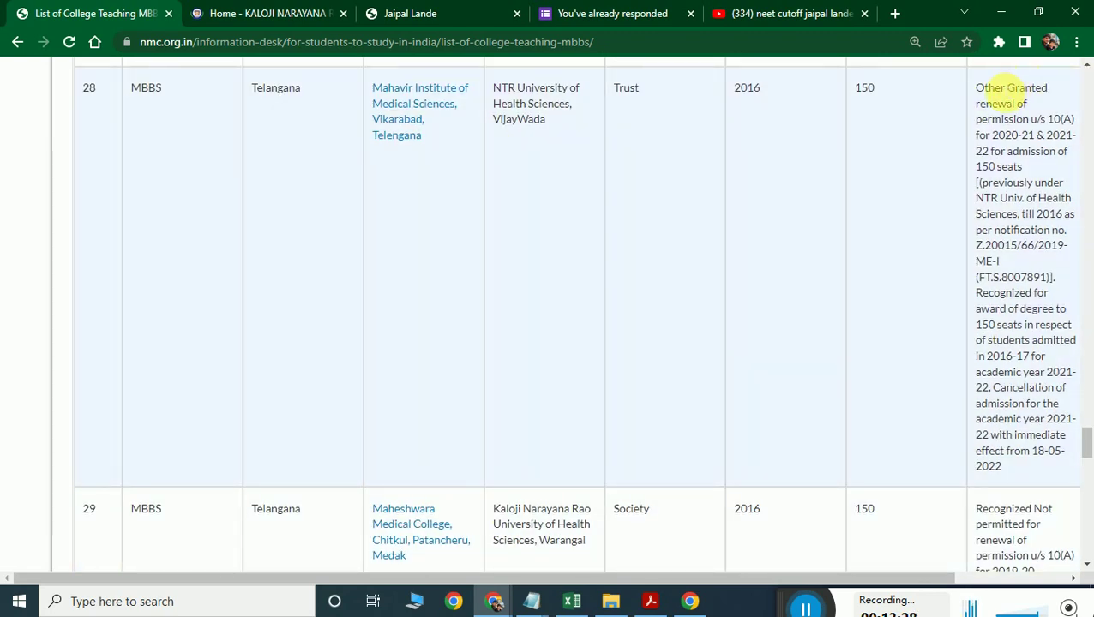
pyautogui.moveTo(976, 85); pyautogui.dragTo(1043, 405)
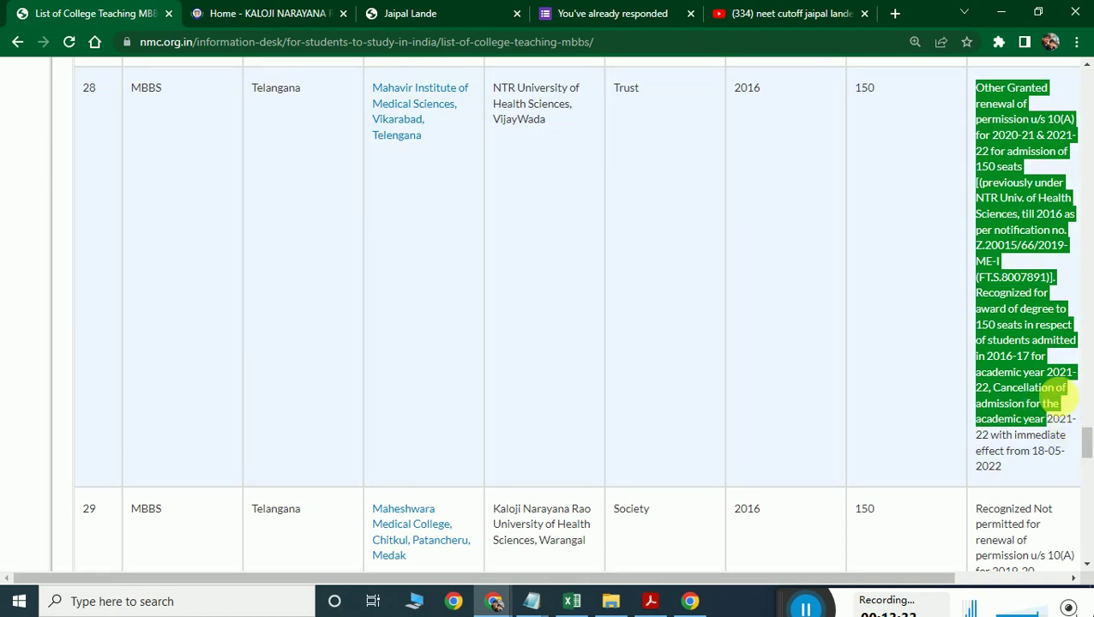
pyautogui.click(1040, 406)
pyautogui.moveTo(1026, 388); pyautogui.dragTo(1045, 417)
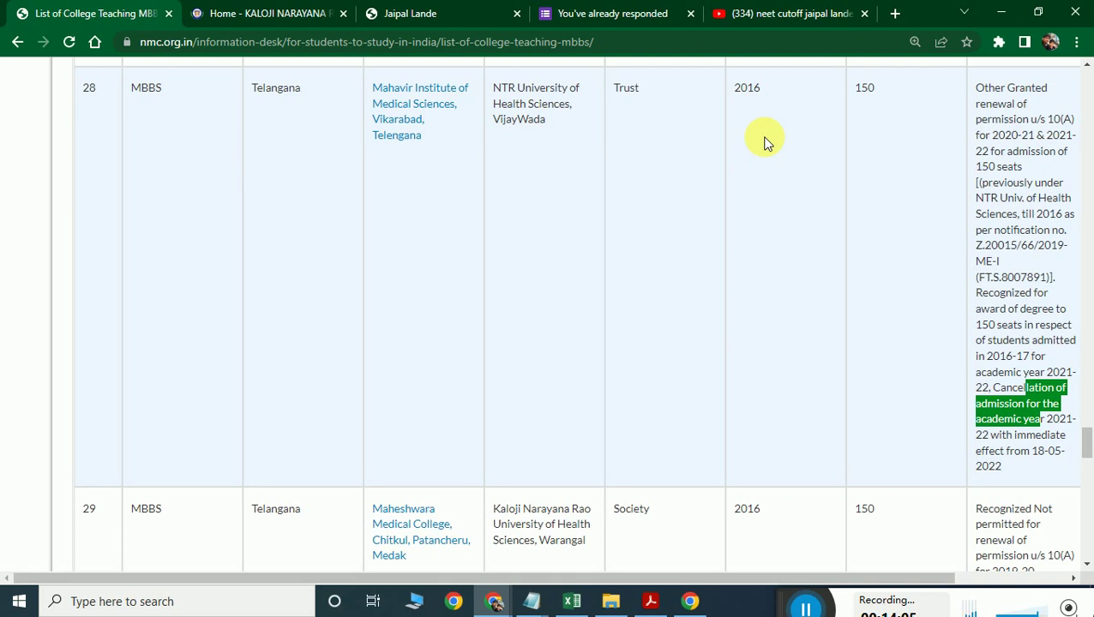
# - Examine the management type, year of inception, seats and recognition status of the Telangana colleges in entries 29 to 40
pyautogui.scroll(-3, 760, 317)
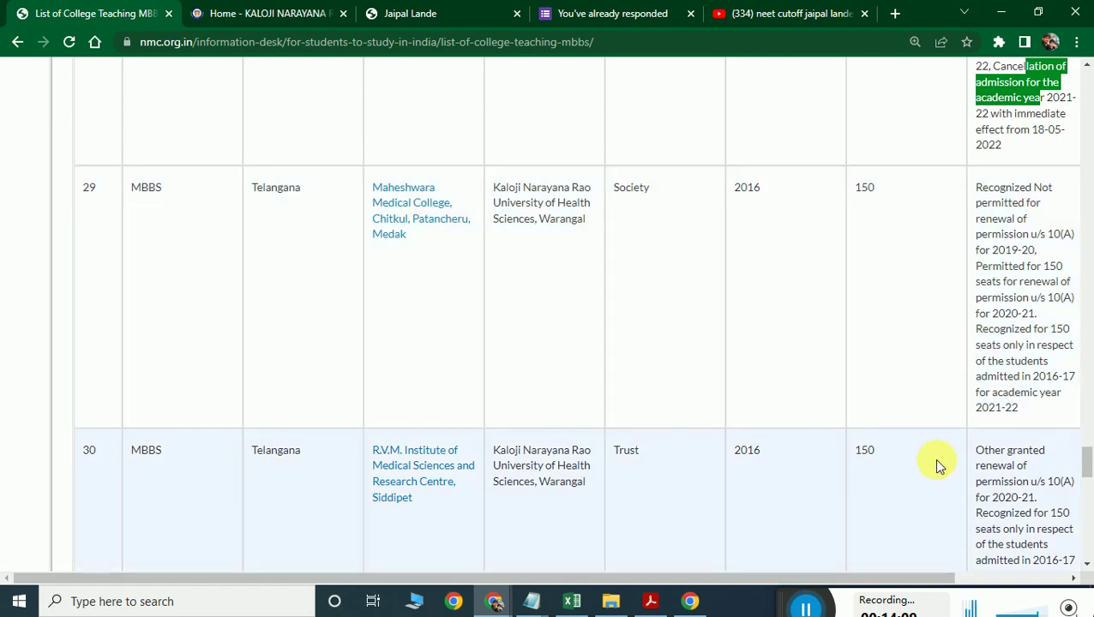
pyautogui.scroll(-2, 728, 359)
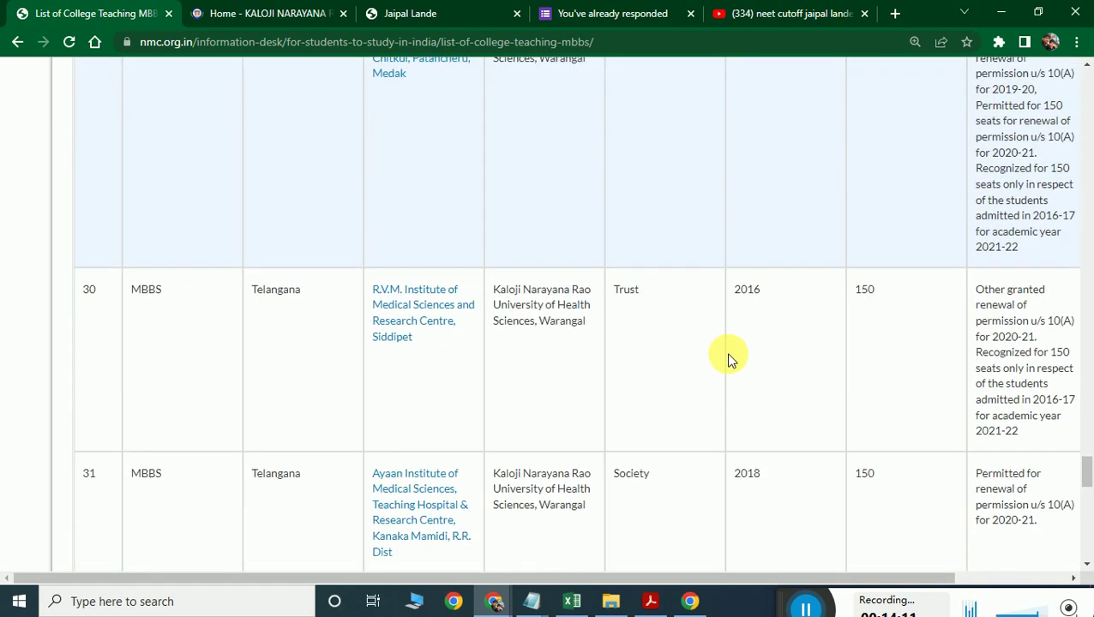
pyautogui.scroll(-2, 746, 342)
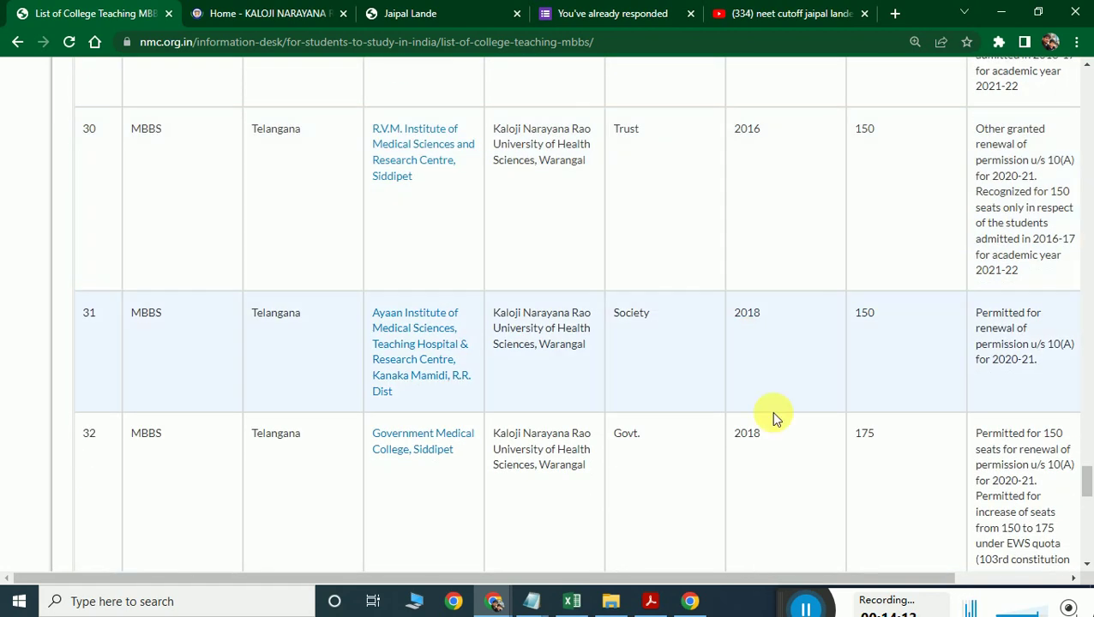
pyautogui.scroll(-2, 787, 362)
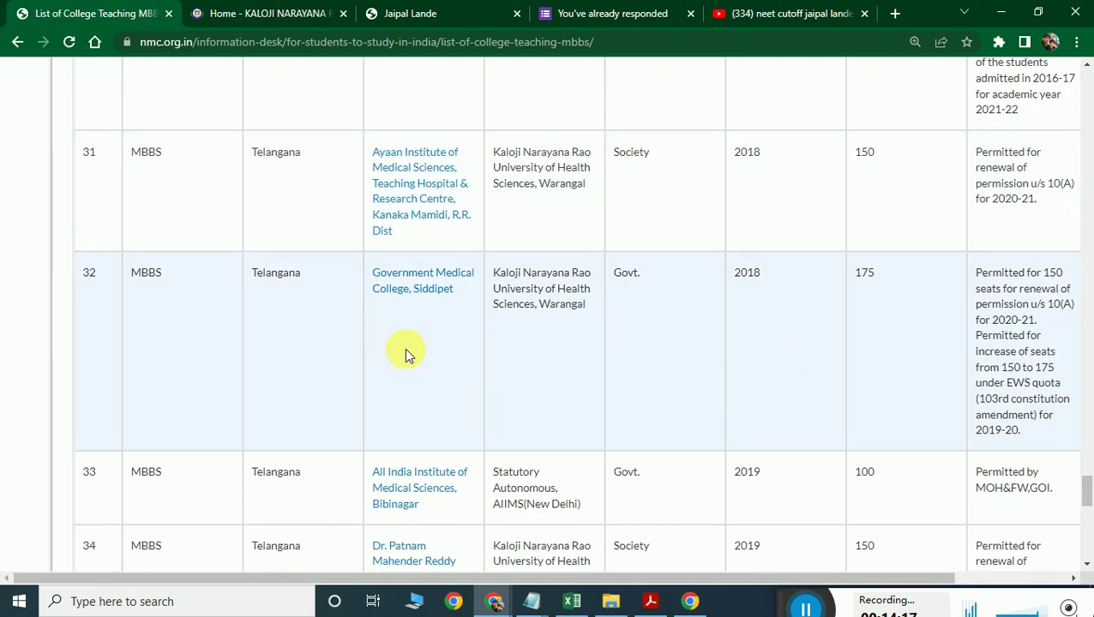
pyautogui.scroll(-3, 407, 353)
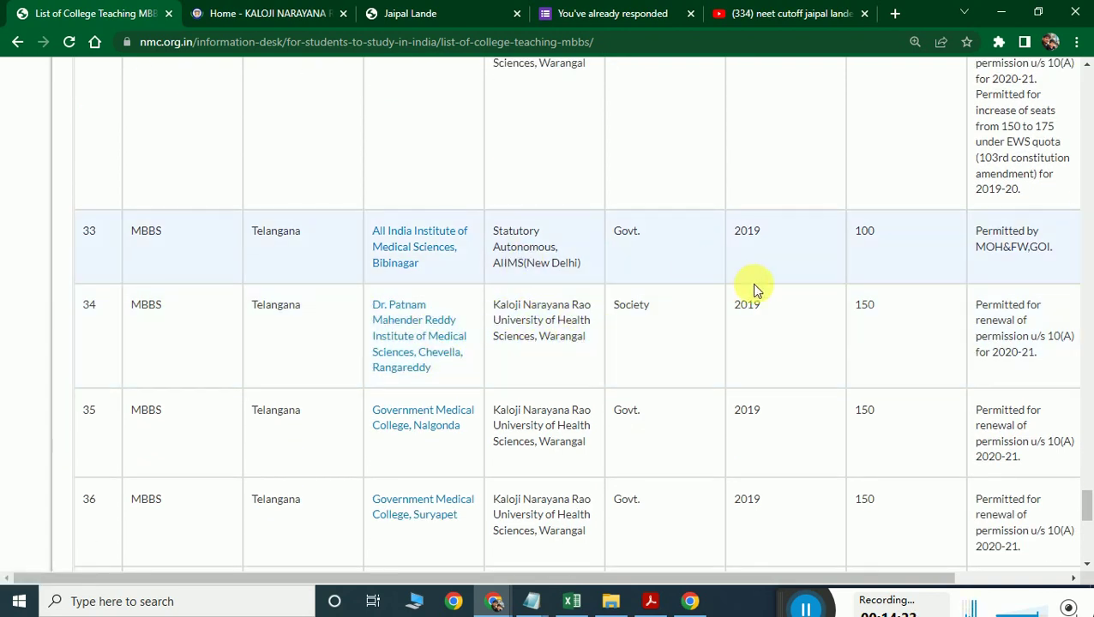
pyautogui.scroll(-1, 430, 395)
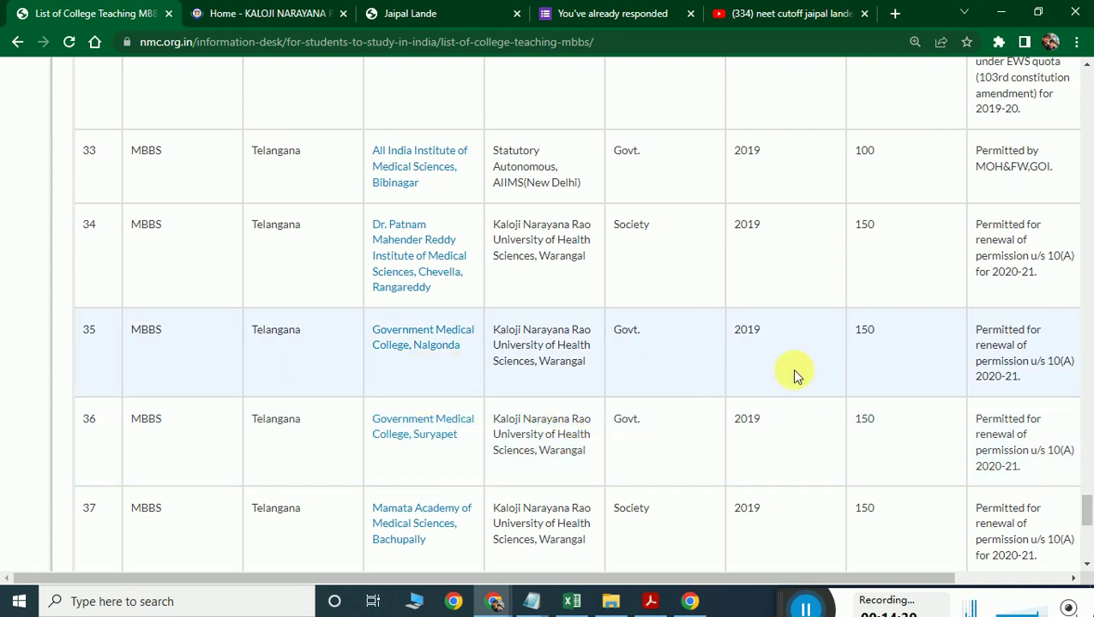
pyautogui.scroll(-1, 794, 373)
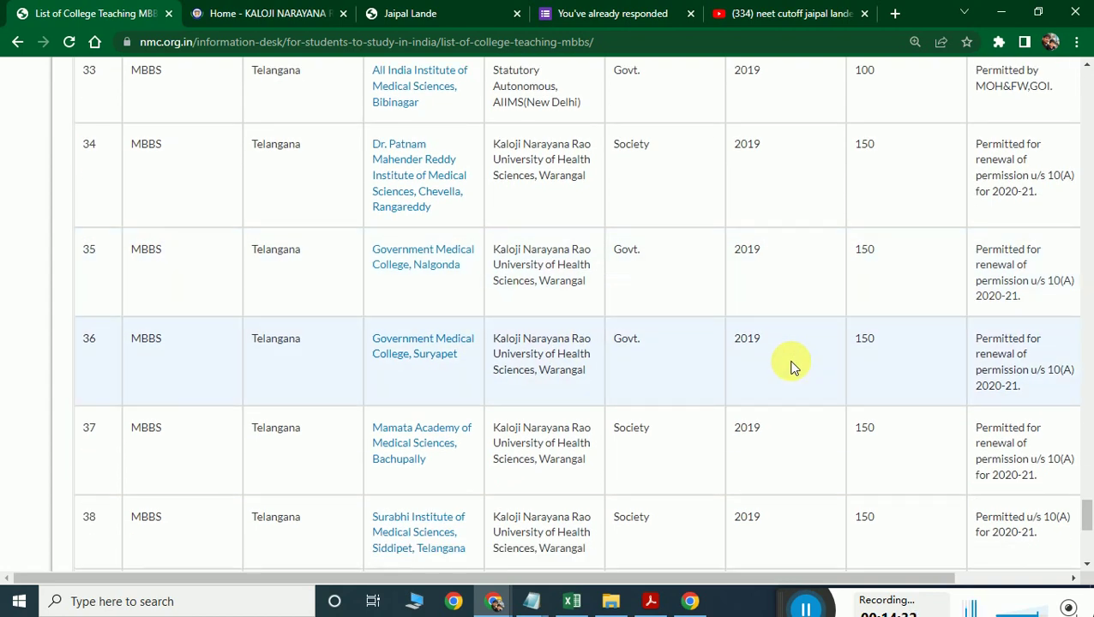
pyautogui.scroll(-1, 793, 367)
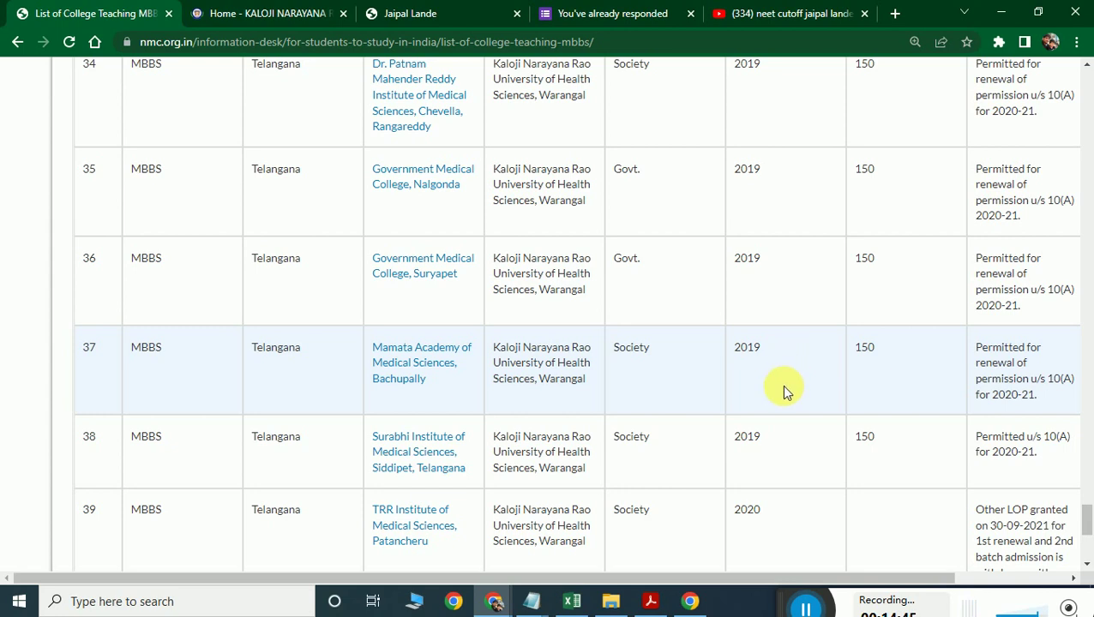
pyautogui.scroll(-1, 783, 391)
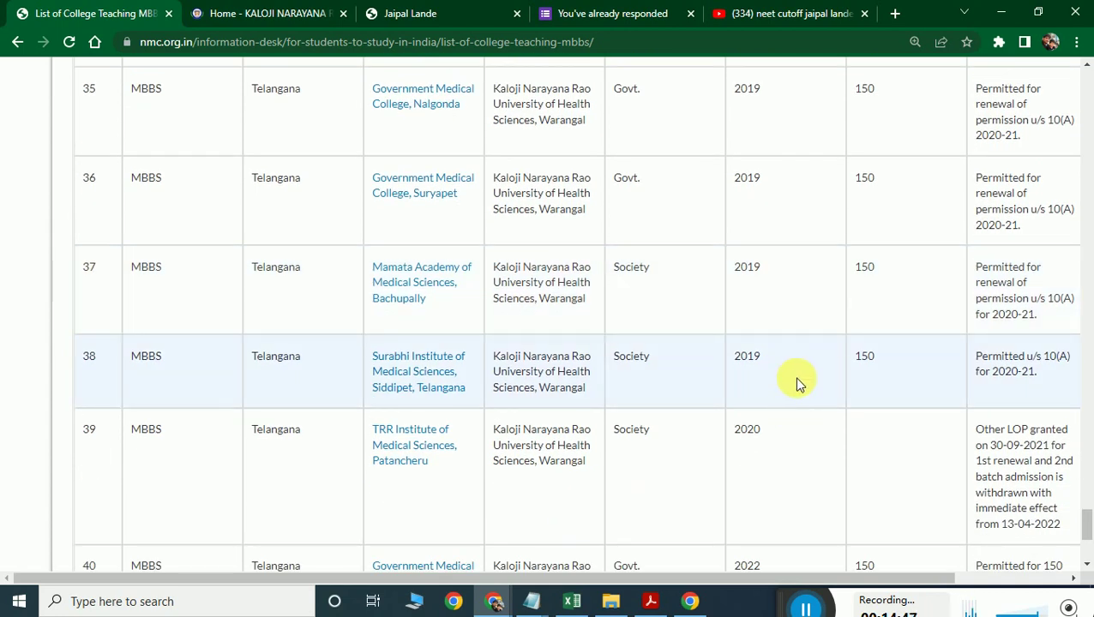
pyautogui.scroll(-1, 795, 380)
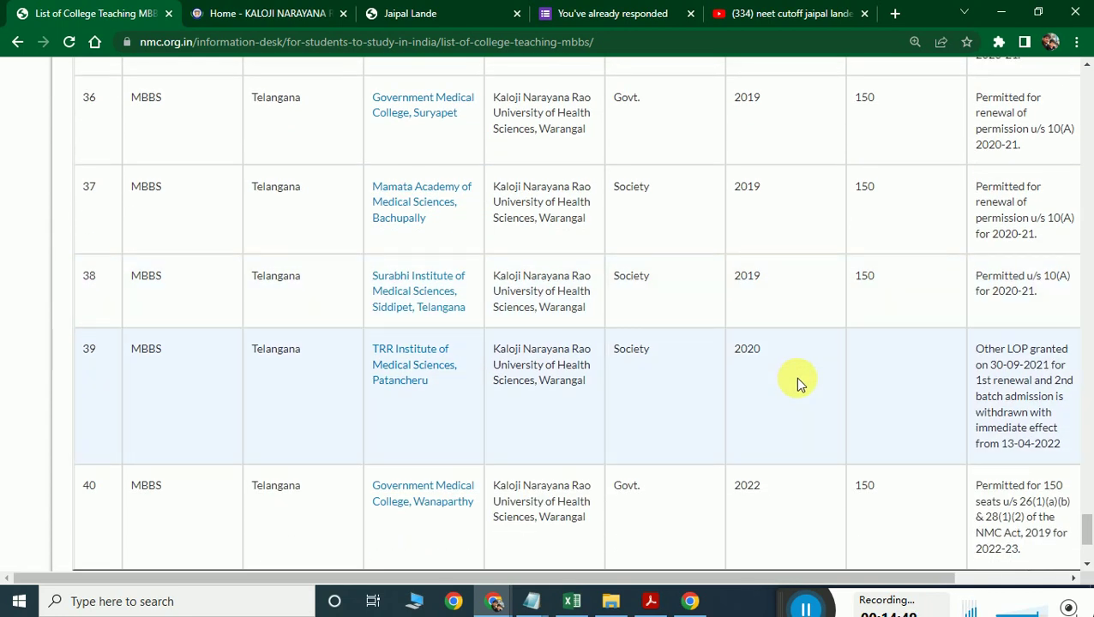
pyautogui.scroll(-2, 798, 383)
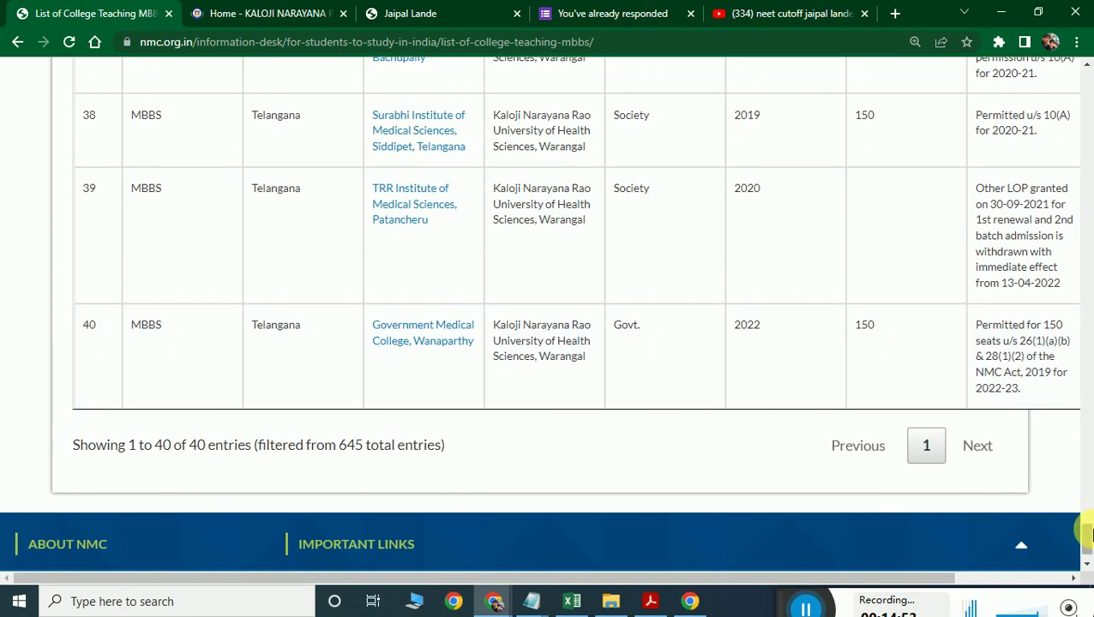
# - Review the new government medical colleges in entries 1 to 5 of the NMC list, and switch to the college sheet in Excel
pyautogui.click(1091, 299)
pyautogui.press('Home')
pyautogui.scroll(-8, 712, 318)
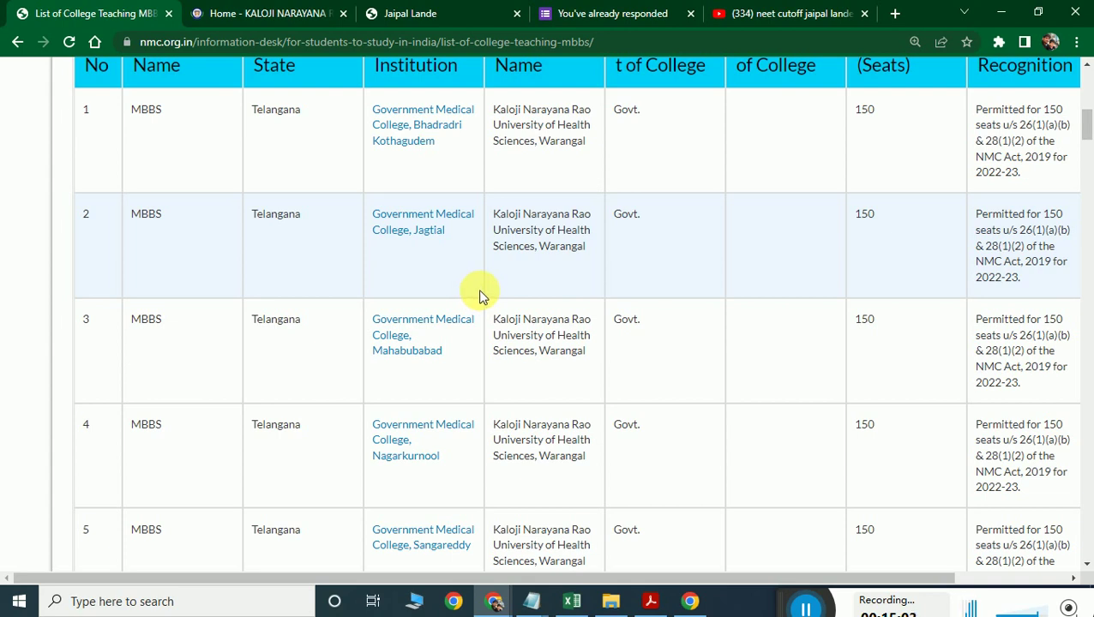
pyautogui.scroll(-1, 481, 288)
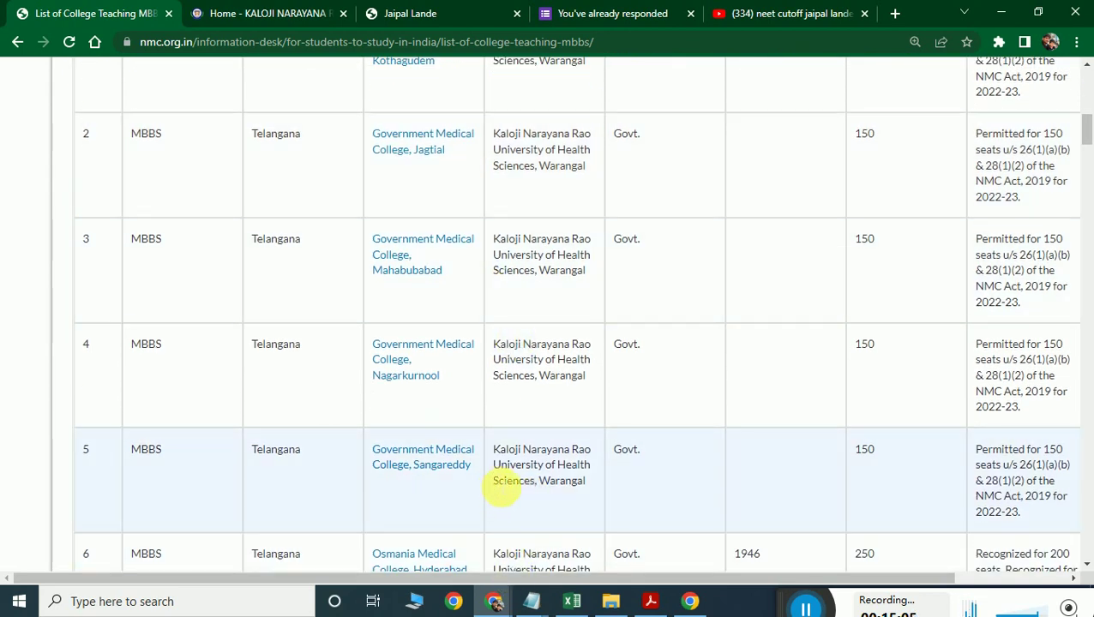
pyautogui.scroll(1, 588, 349)
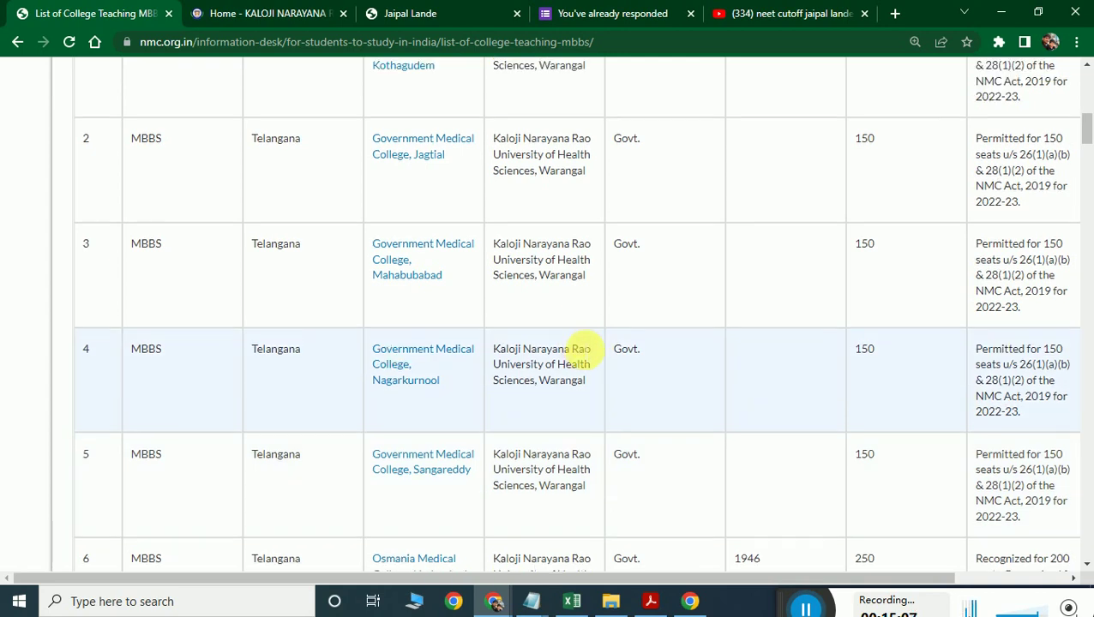
pyautogui.scroll(3, 589, 349)
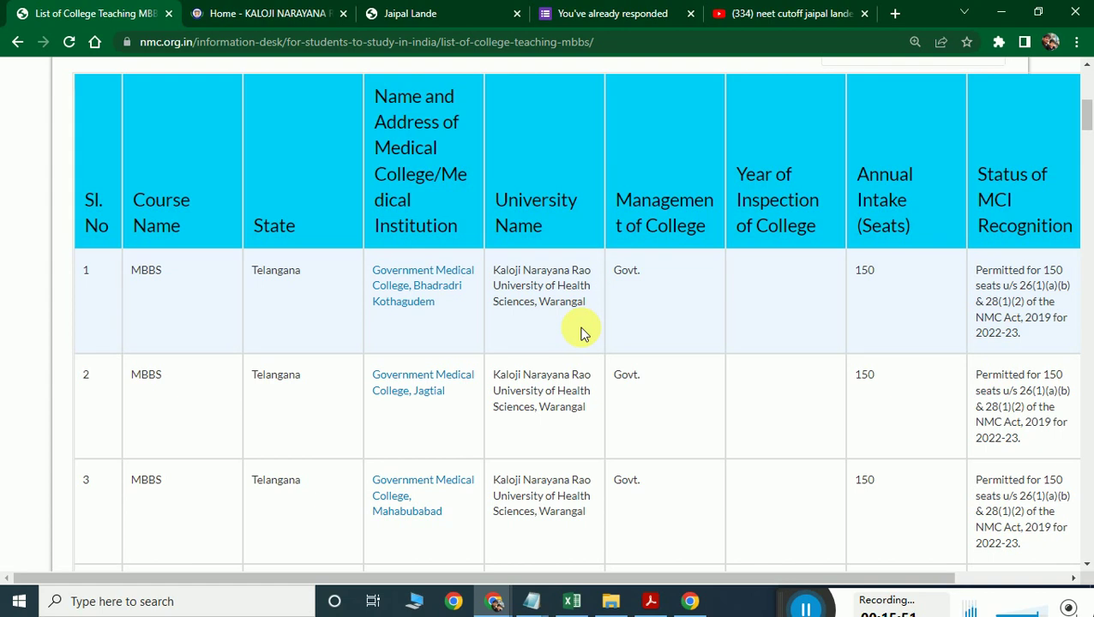
pyautogui.click(571, 601)
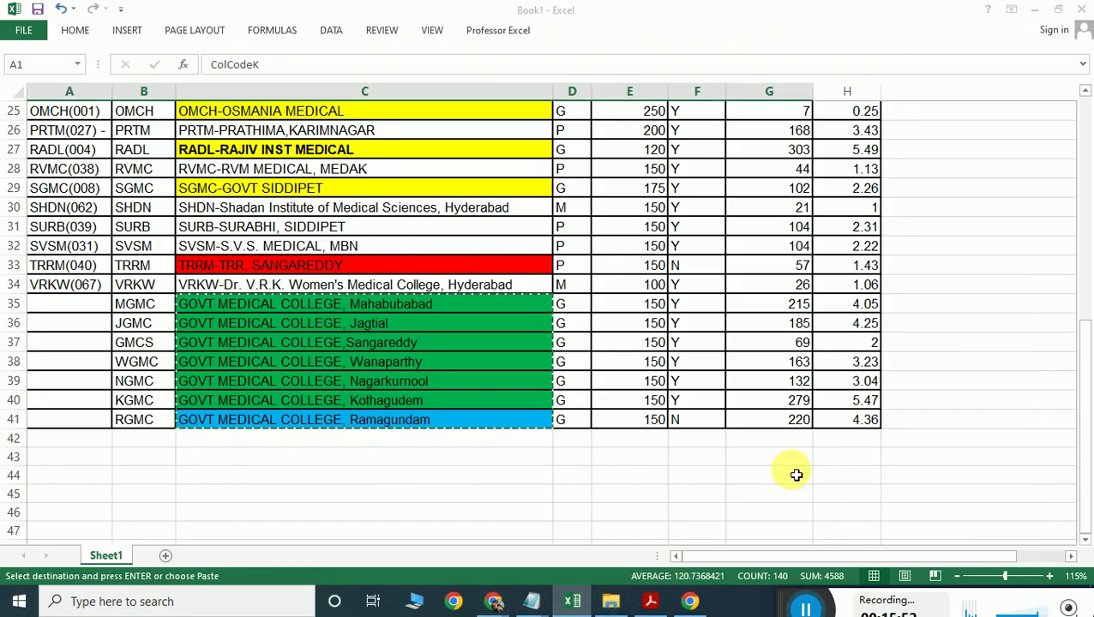
# - Compare the college sheet with the saved web-option order in the Acrobat PDF, and return to the sheet's last rows in Excel
pyautogui.click(796, 475)
pyautogui.scroll(8, 794, 425)
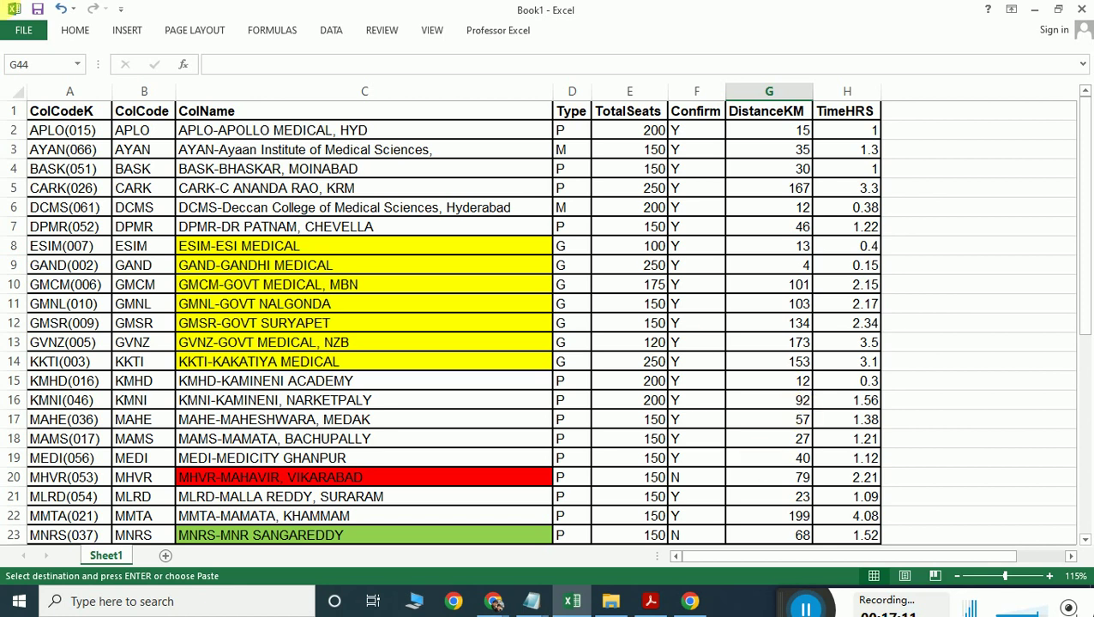
pyautogui.click(650, 601)
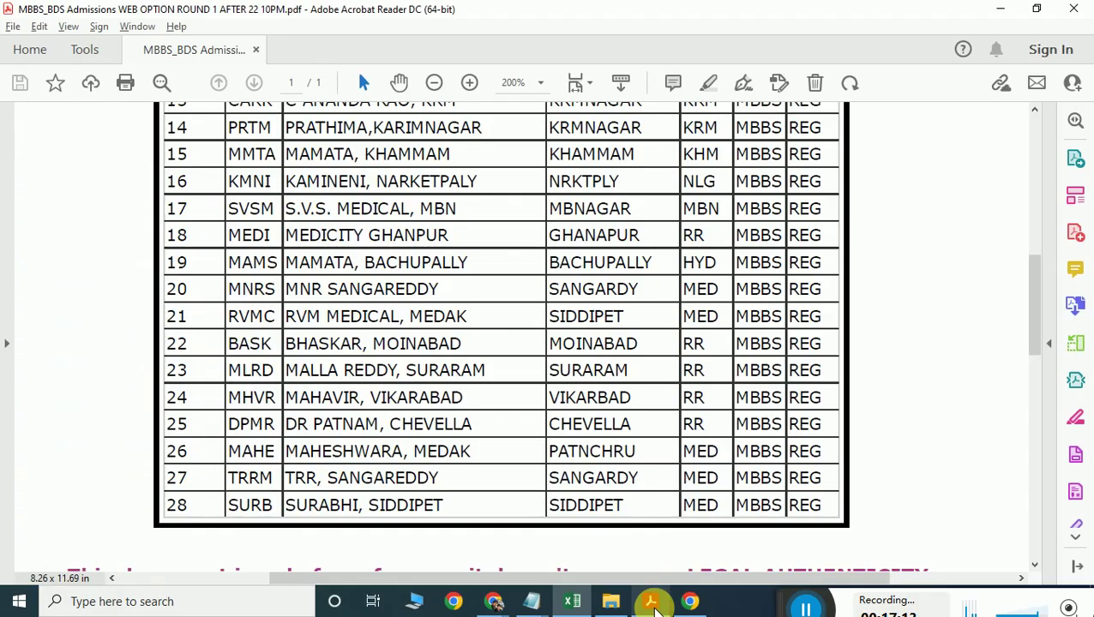
pyautogui.scroll(5, 647, 475)
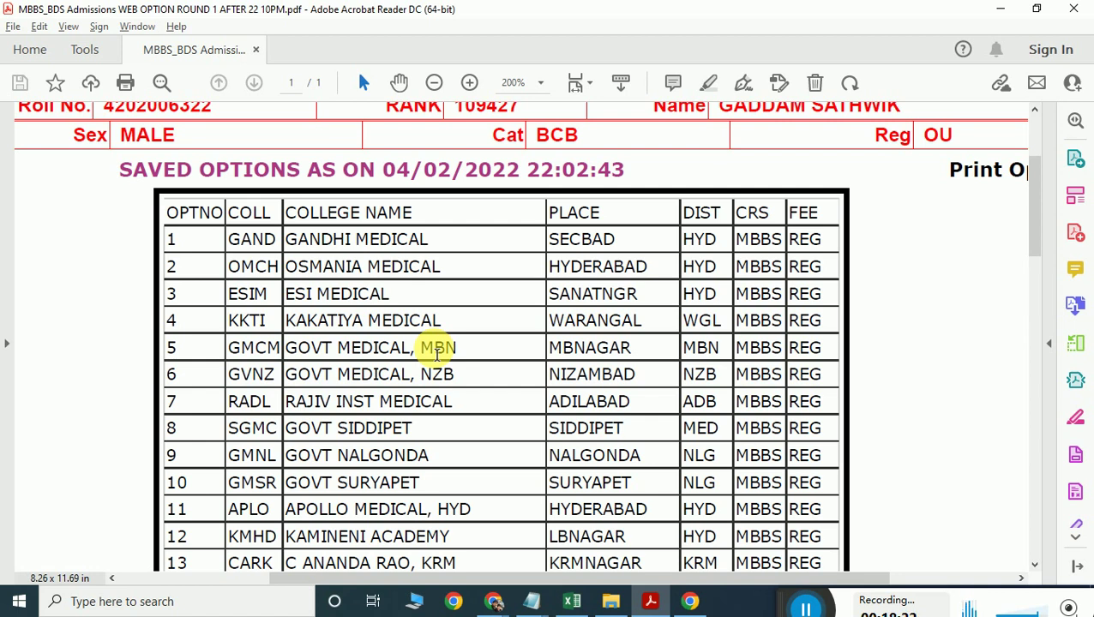
pyautogui.click(572, 601)
pyautogui.scroll(-9, 661, 361)
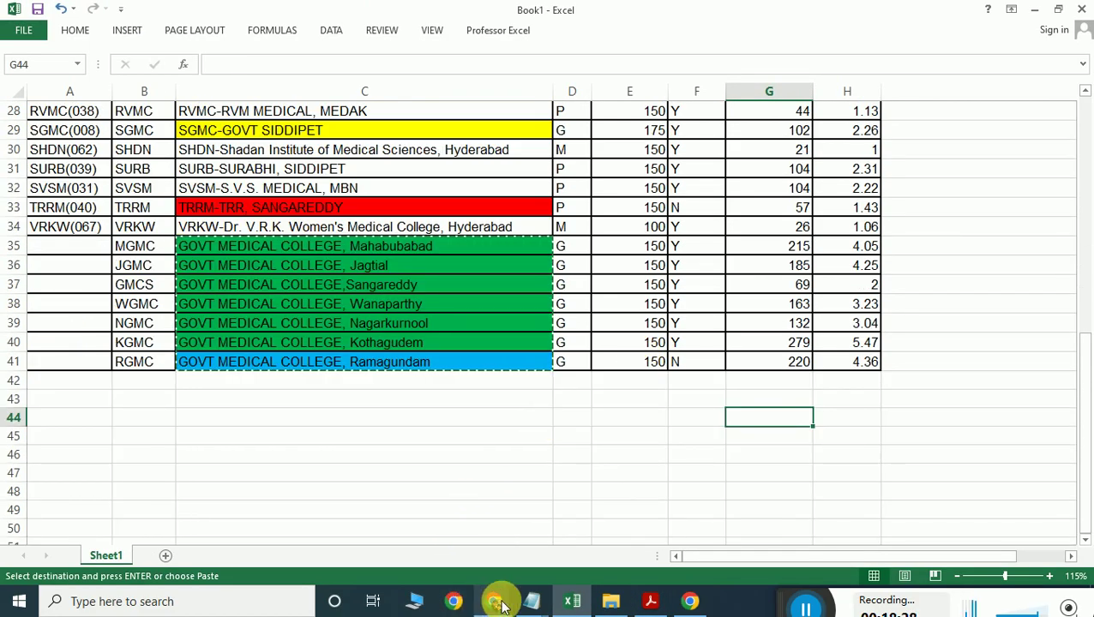
# - Switch to Chrome and log out of the NEET 2022 allotment analysis site
pyautogui.click(499, 603)
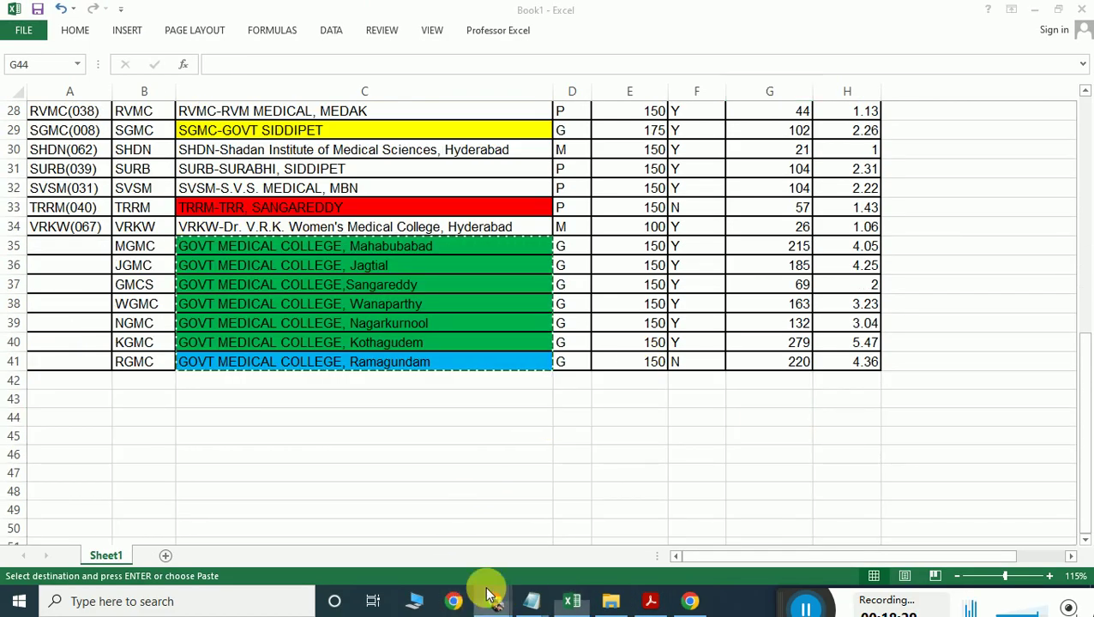
pyautogui.click(385, 505)
pyautogui.scroll(1, 361, 164)
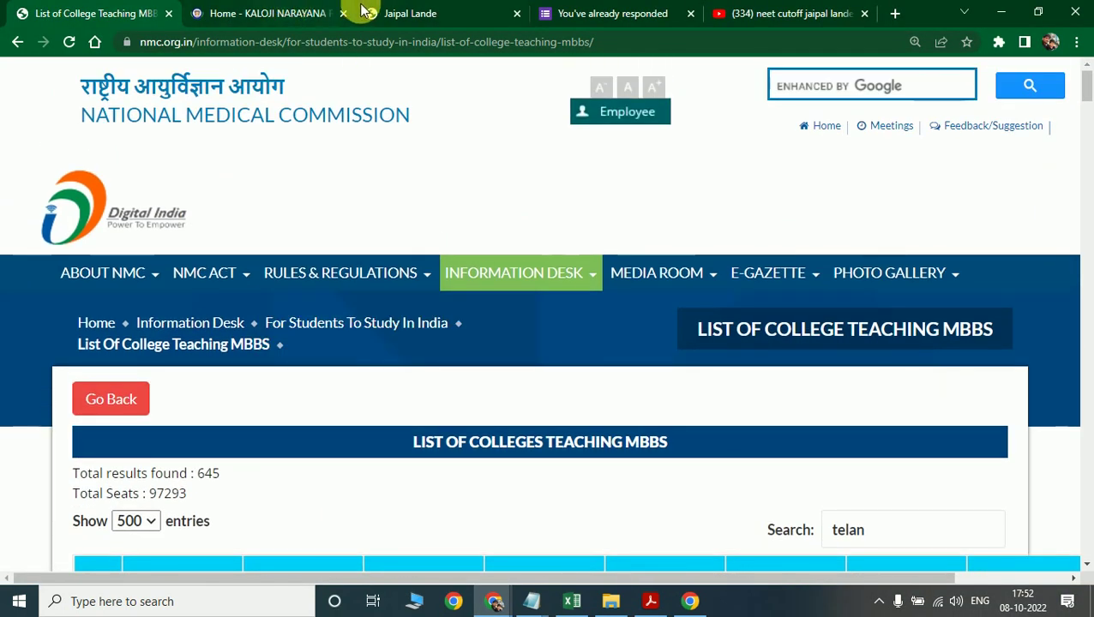
pyautogui.click(381, 13)
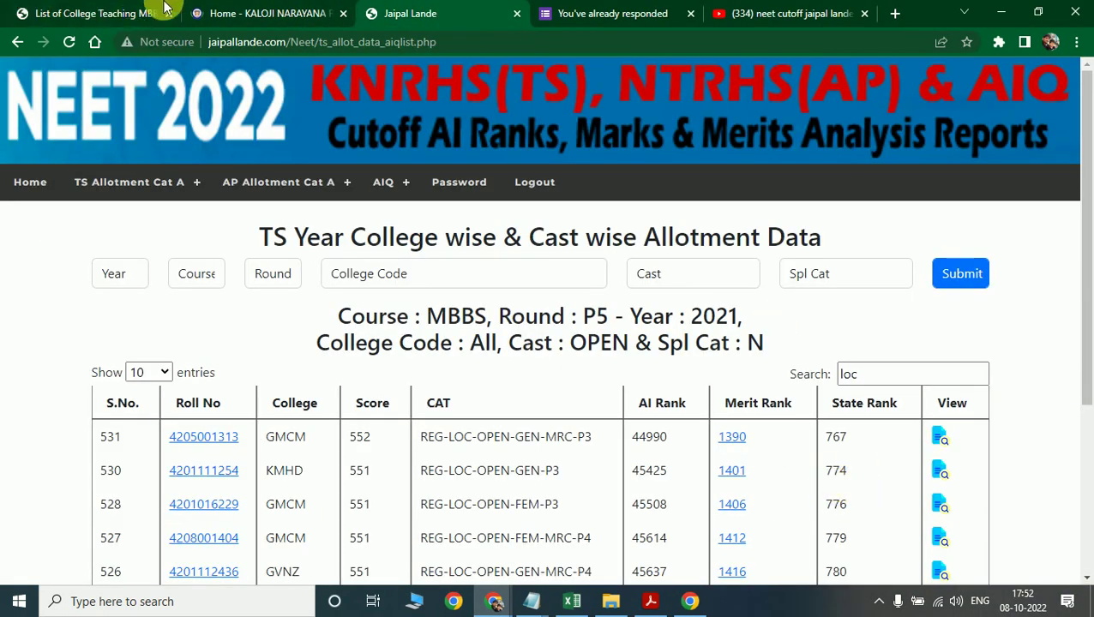
pyautogui.click(534, 182)
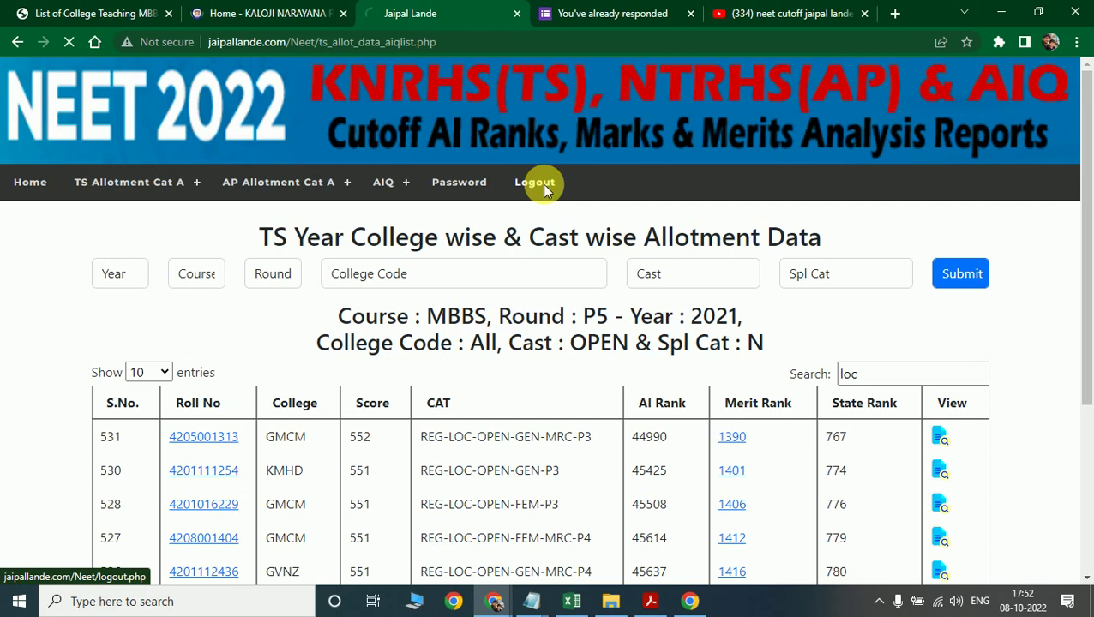
pyautogui.hotkey('alt', 'Tab')
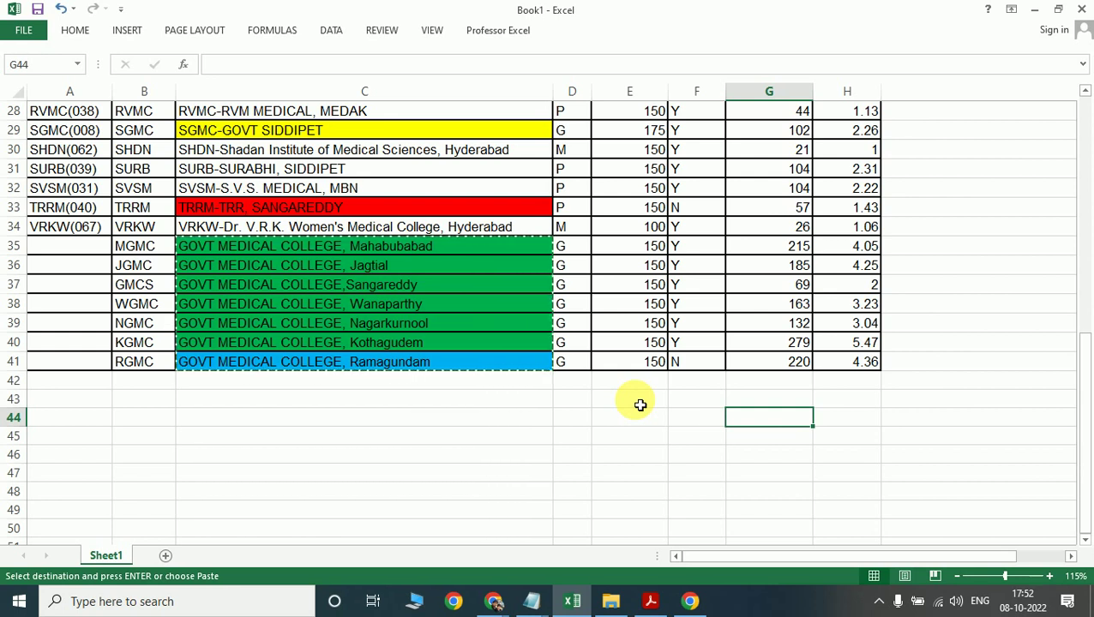
pyautogui.hotkey('alt', 'Tab')
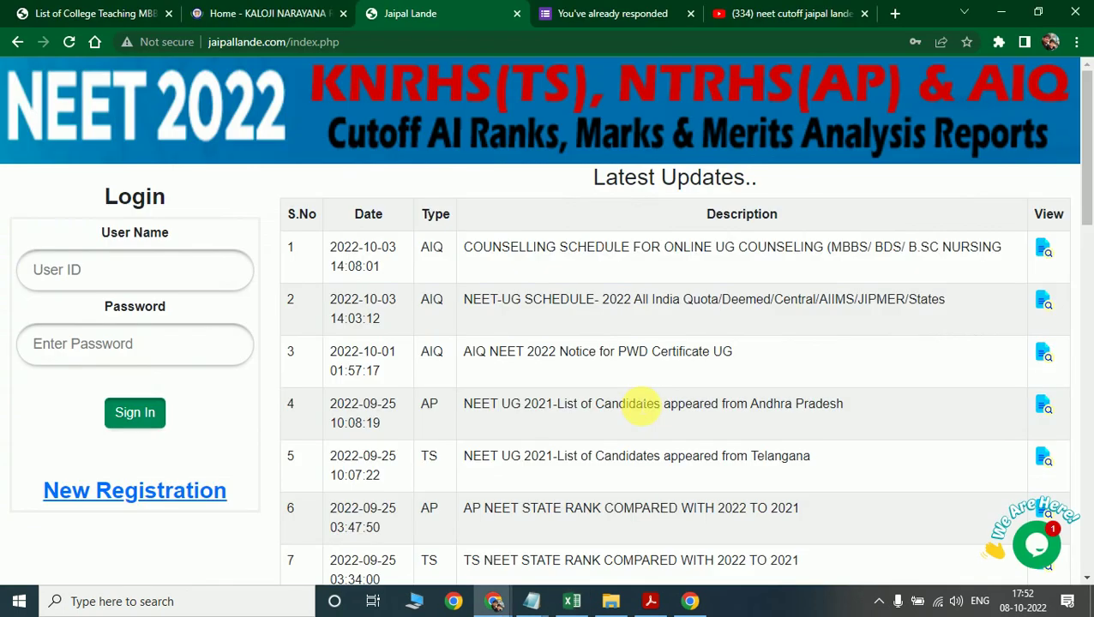
pyautogui.hotkey('alt', 'Tab')
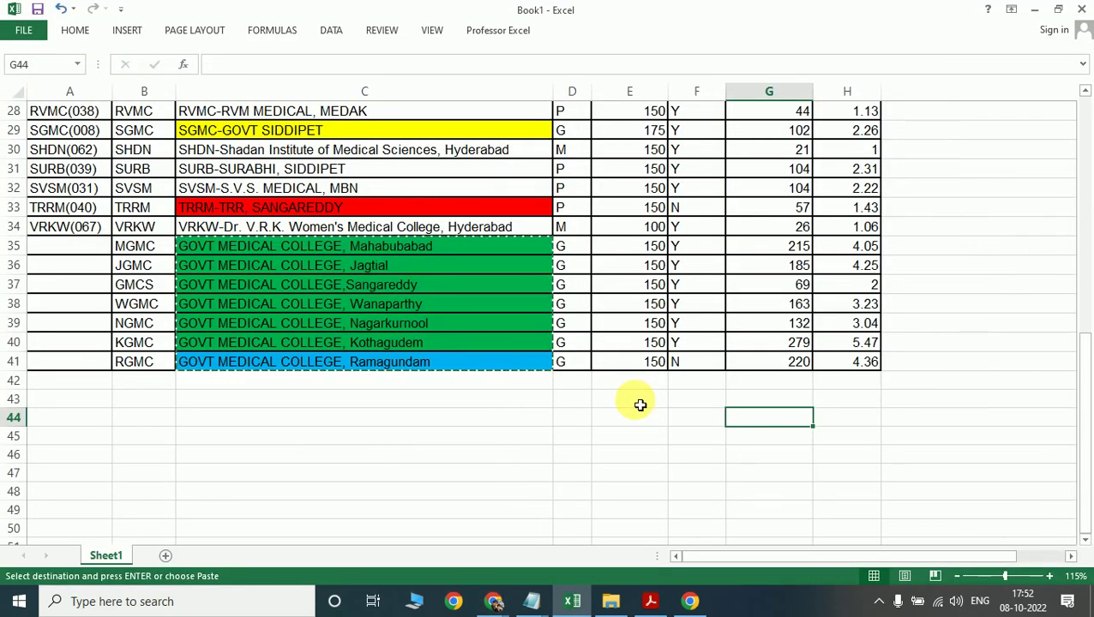
pyautogui.hotkey('alt', 'Tab')
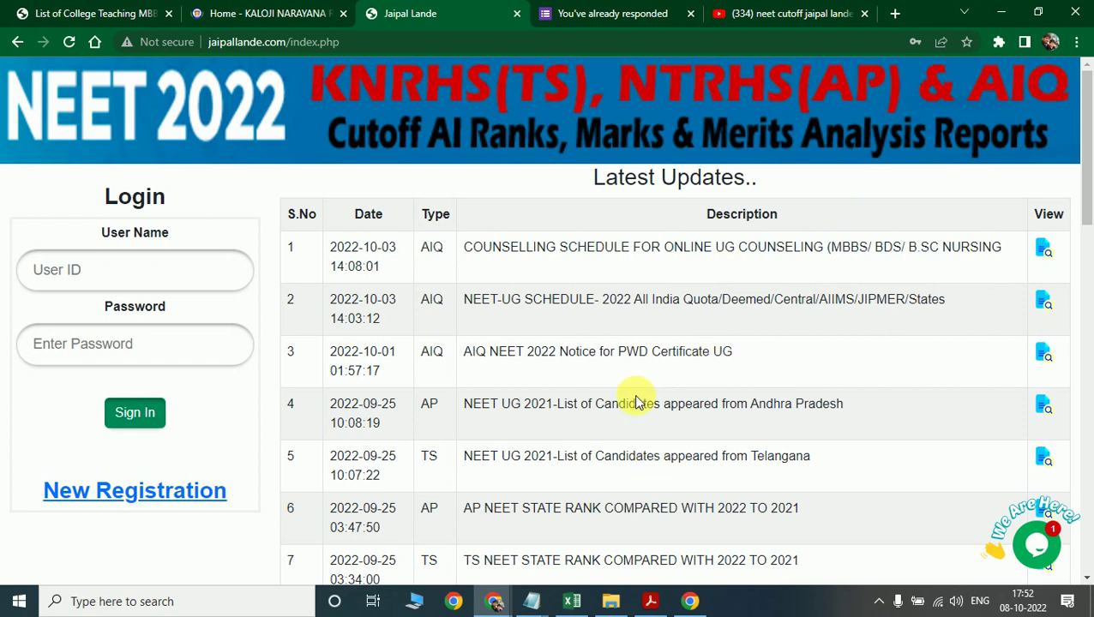
pyautogui.hotkey('alt', 'Tab')
pyautogui.scroll(9, 622, 411)
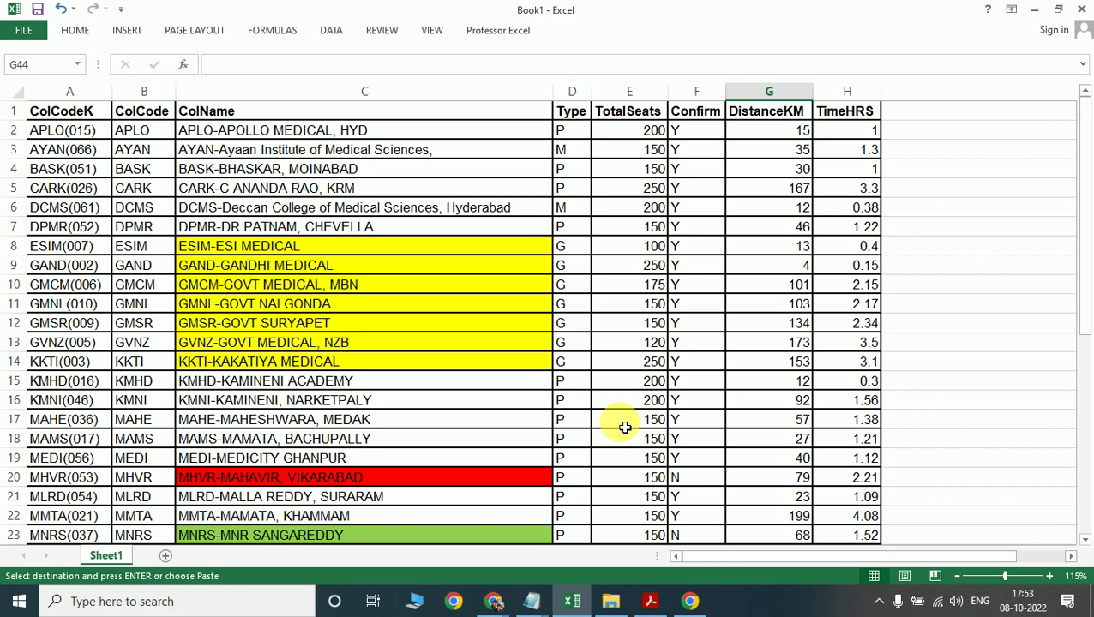
pyautogui.click(879, 602)
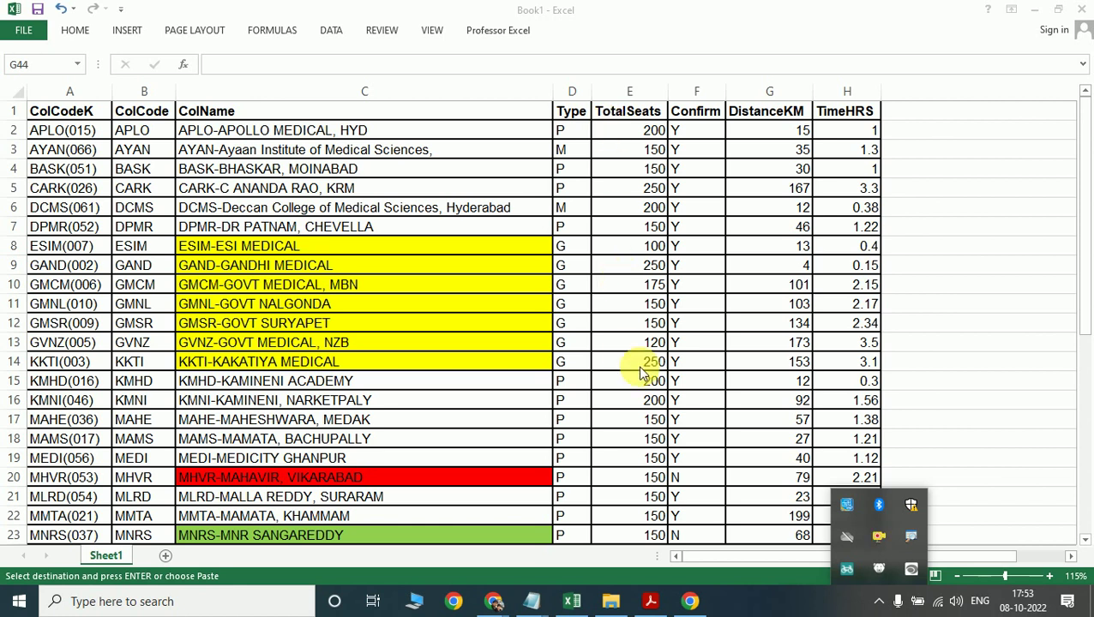
# - Switch to Chrome and sign in to the NEET 2022 analysis site with the saved user ID and account password
pyautogui.moveTo(502, 609)
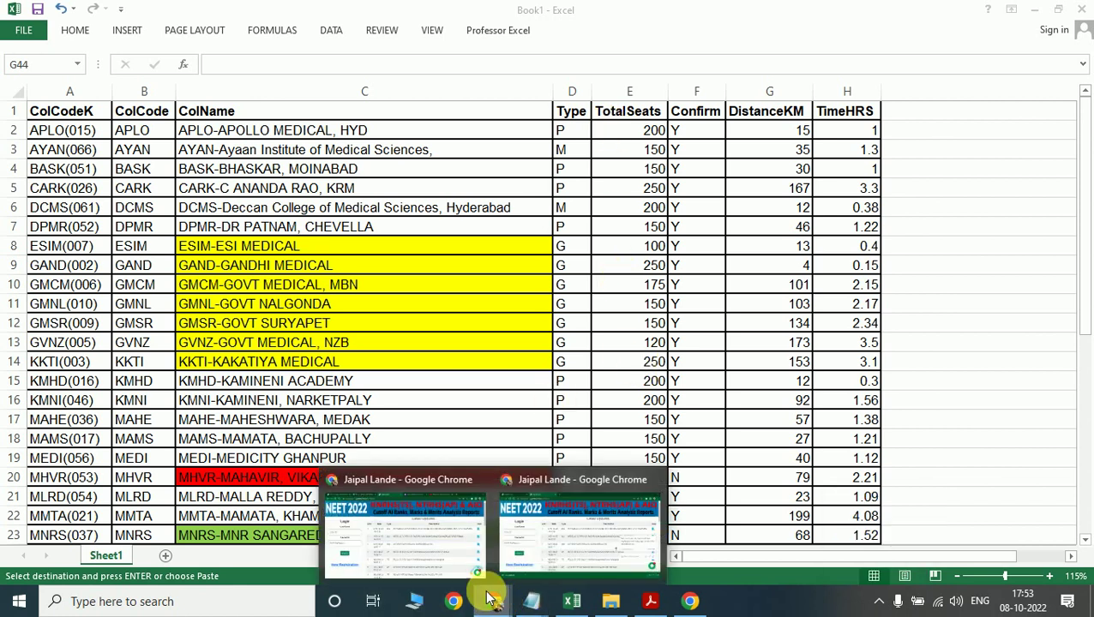
pyautogui.click(405, 559)
pyautogui.click(135, 273)
pyautogui.click(326, 264)
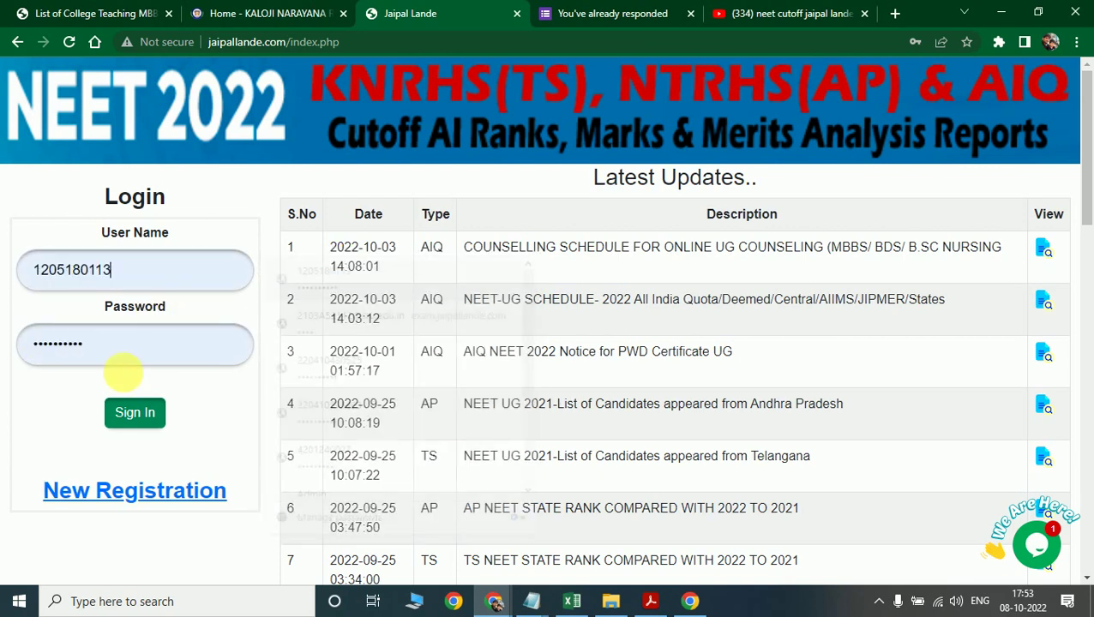
pyautogui.click(148, 415)
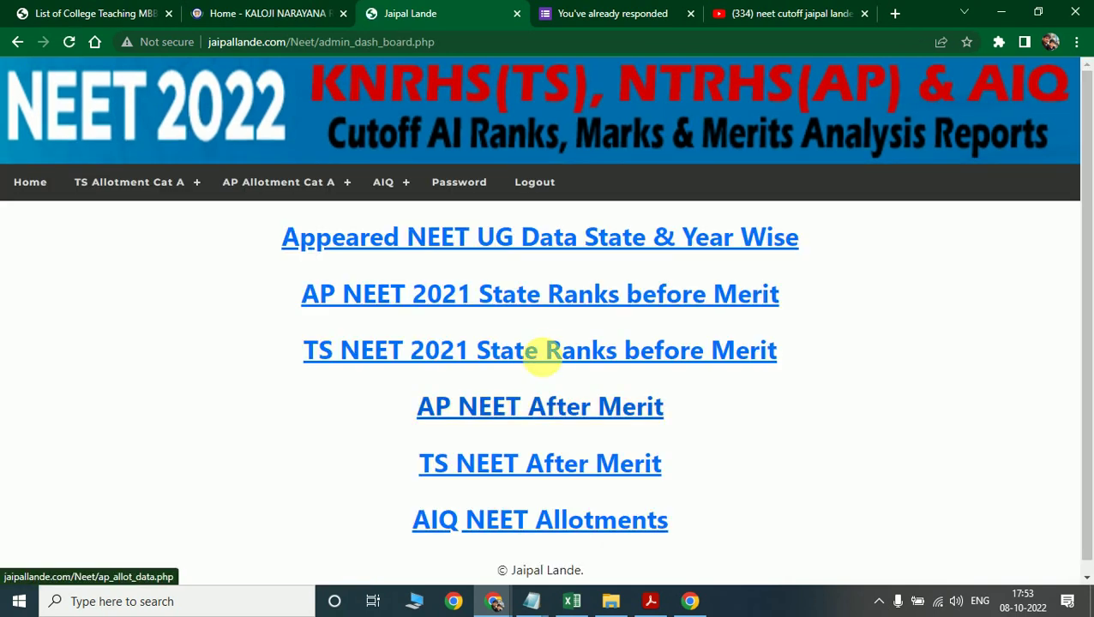
# - Open the TS college-wise and cast-wise allotment query and set year 2021, course MBBS and round P5
pyautogui.click(431, 353)
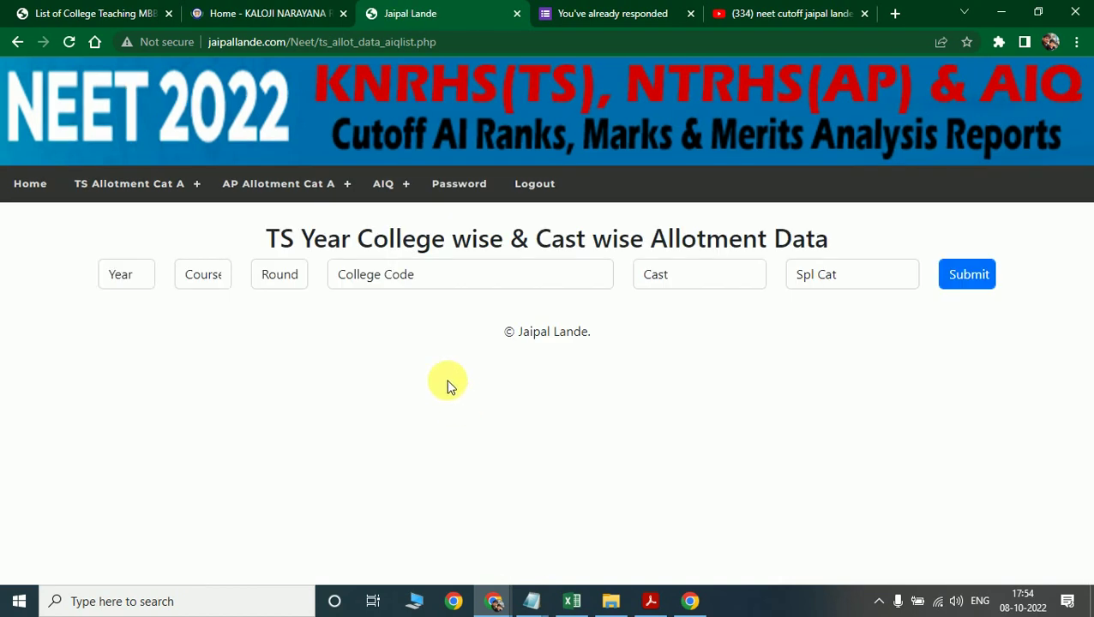
pyautogui.click(131, 276)
pyautogui.click(128, 316)
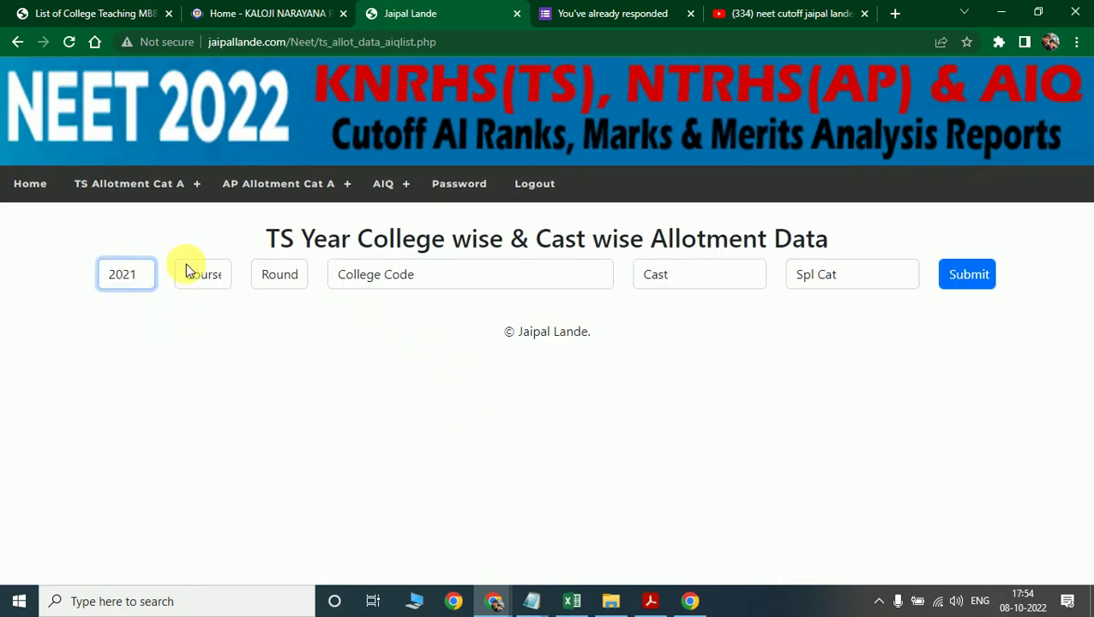
pyautogui.click(203, 272)
pyautogui.click(206, 335)
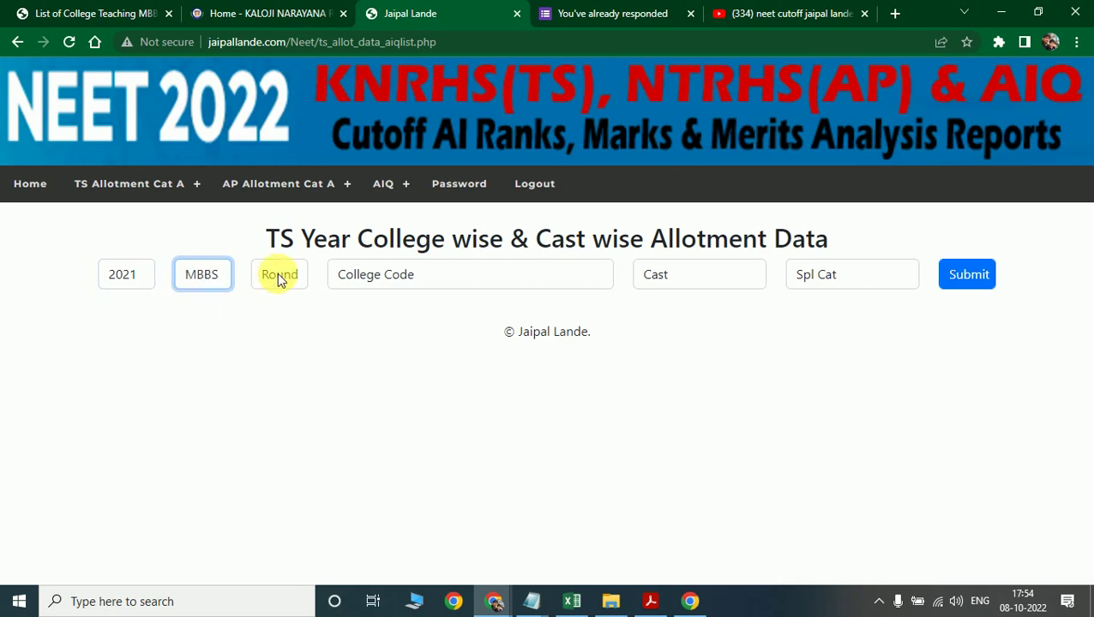
pyautogui.click(280, 277)
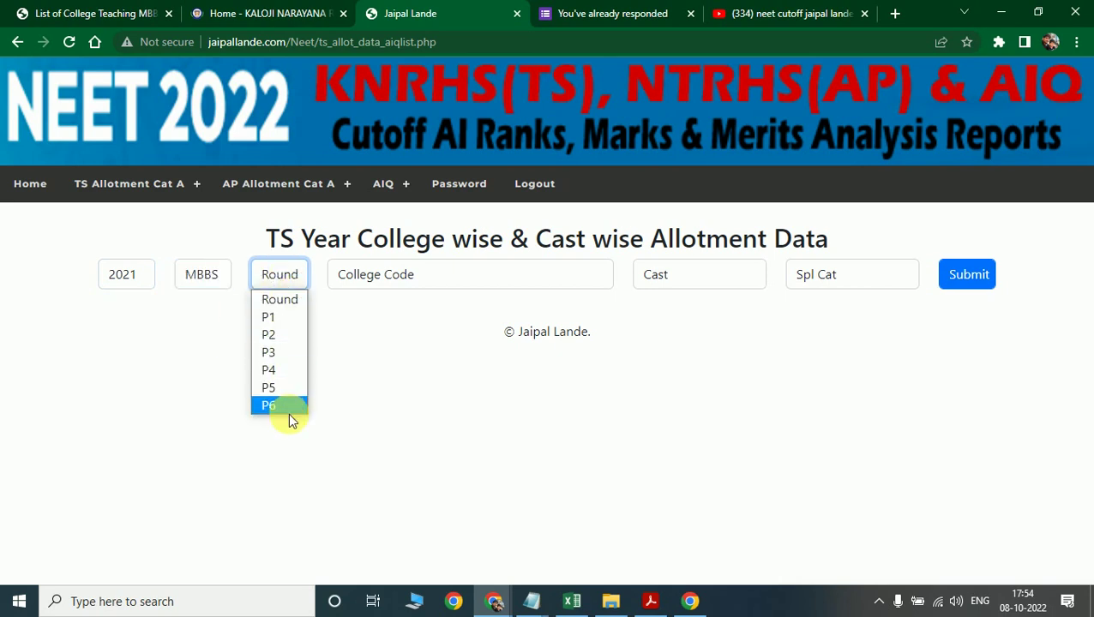
pyautogui.click(273, 388)
# - Set the query to all colleges, ALL casts and special category N, and submit it
pyautogui.click(440, 278)
pyautogui.scroll(-4, 442, 534)
pyautogui.scroll(-3, 442, 533)
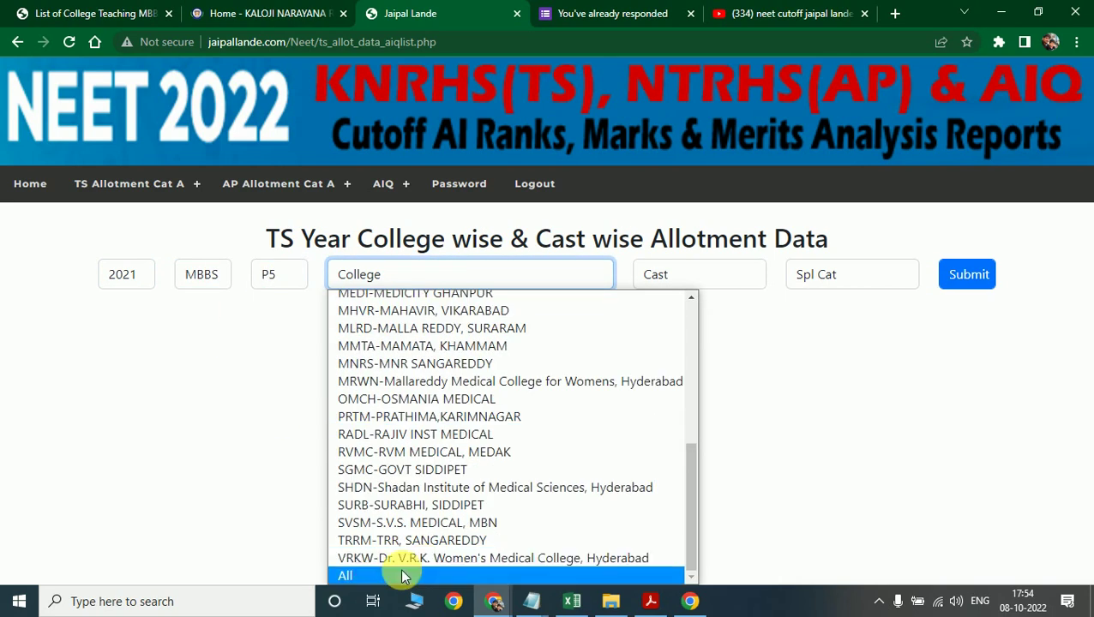
pyautogui.click(403, 576)
pyautogui.click(691, 279)
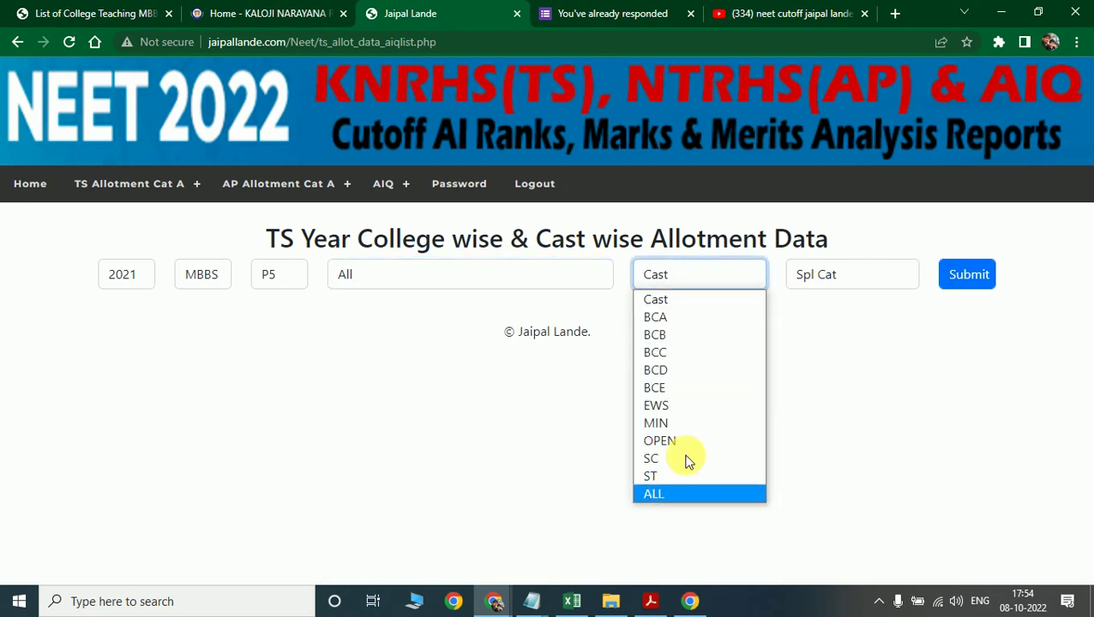
pyautogui.click(661, 494)
pyautogui.click(853, 276)
pyautogui.click(867, 332)
pyautogui.press('n')
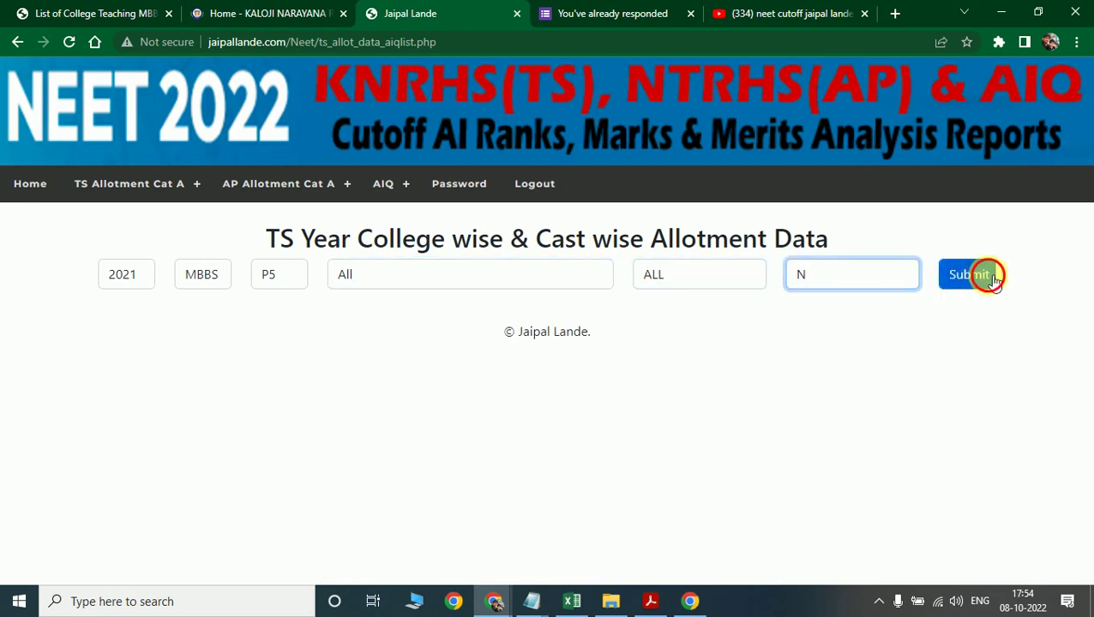
pyautogui.click(985, 274)
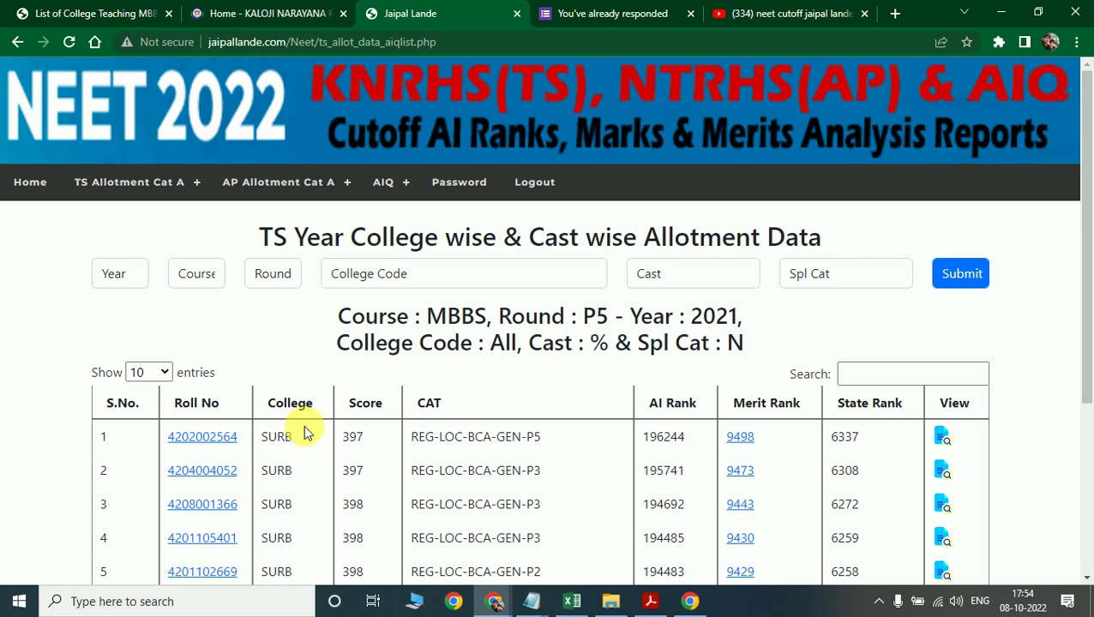
# - Sort the allotment list by roll number and view the seat allotment details of the APLO candidate with score 565
pyautogui.click(207, 408)
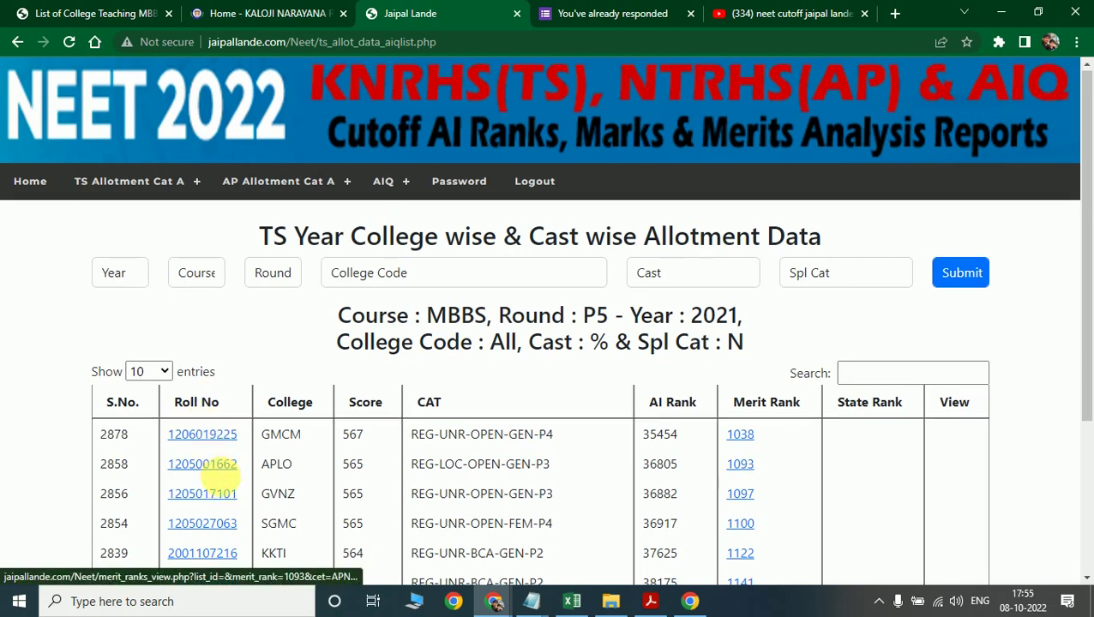
pyautogui.scroll(-3, 202, 464)
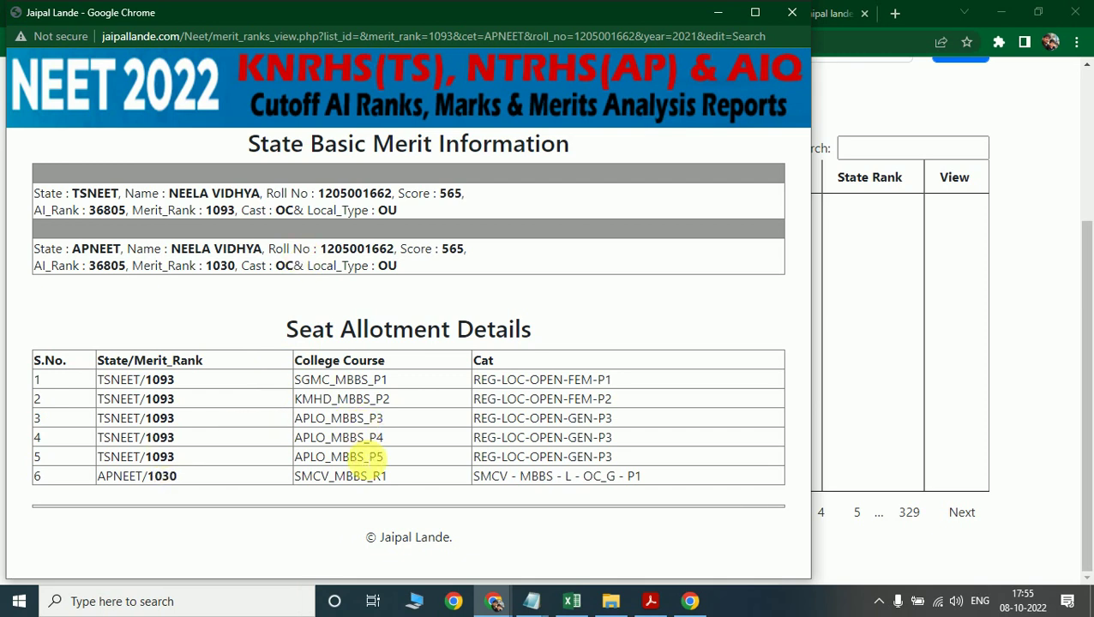
pyautogui.click(790, 19)
pyautogui.scroll(3, 556, 318)
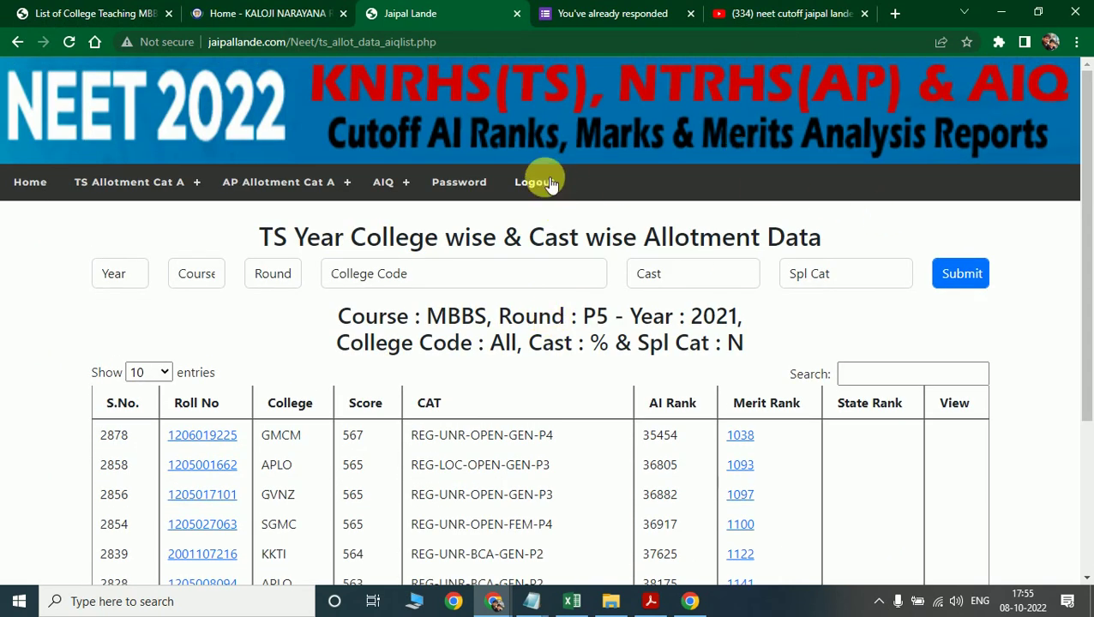
# - Log out of the site and mark the contact e-mail for login issues below the latest updates with a circle and an arrow
pyautogui.click(547, 183)
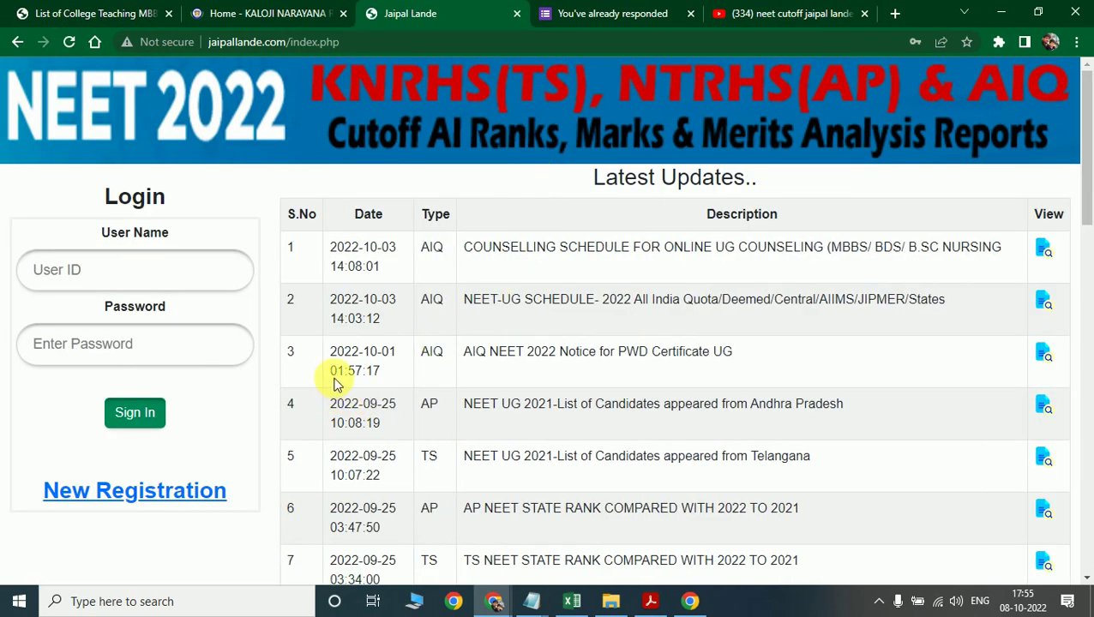
pyautogui.scroll(-2, 313, 409)
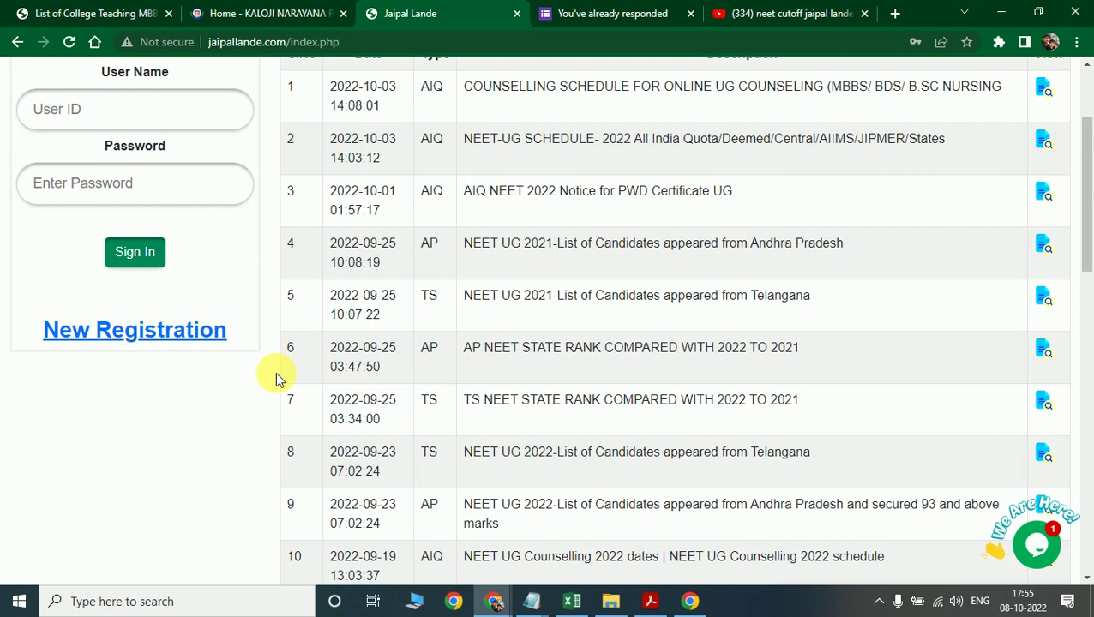
pyautogui.scroll(-12, 275, 372)
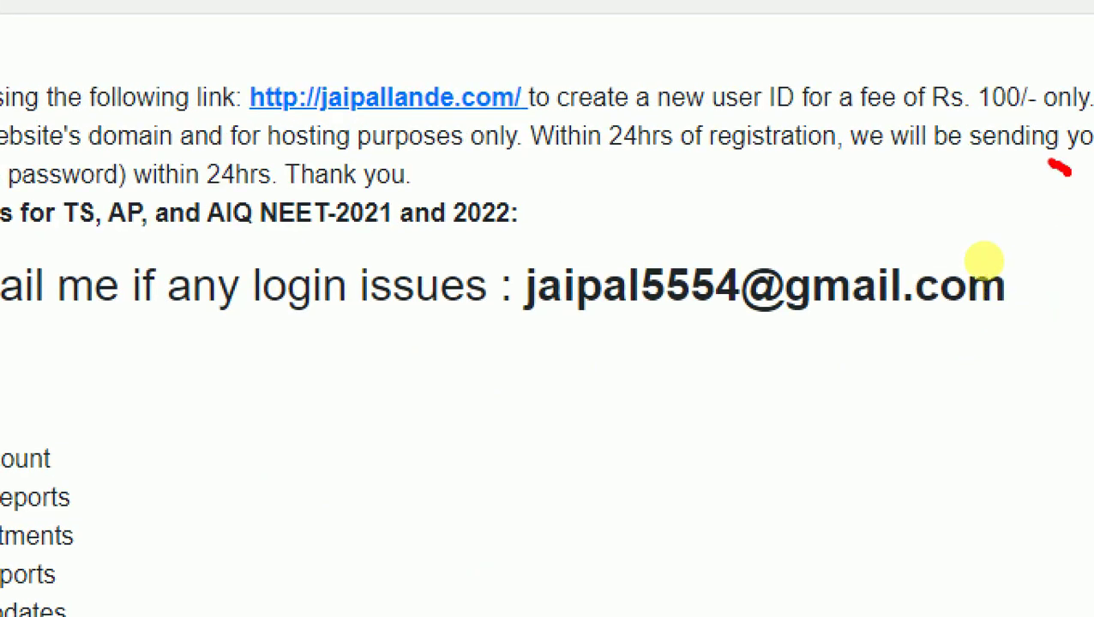
pyautogui.moveTo(1060, 169)
pyautogui.mouseDown()
pyautogui.moveTo(446, 196)
pyautogui.moveTo(410, 469)
pyautogui.moveTo(1086, 434)
pyautogui.moveTo(944, 130)
pyautogui.mouseUp()
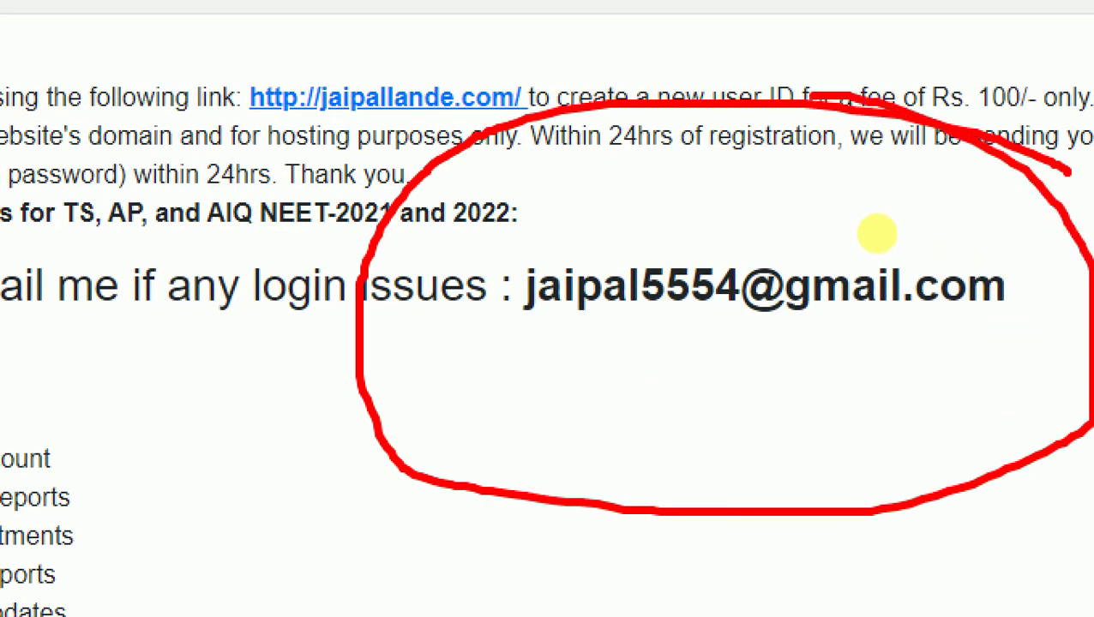
pyautogui.moveTo(656, 329)
pyautogui.mouseDown()
pyautogui.moveTo(686, 539)
pyautogui.moveTo(648, 341)
pyautogui.moveTo(757, 342)
pyautogui.moveTo(794, 403)
pyautogui.mouseUp()
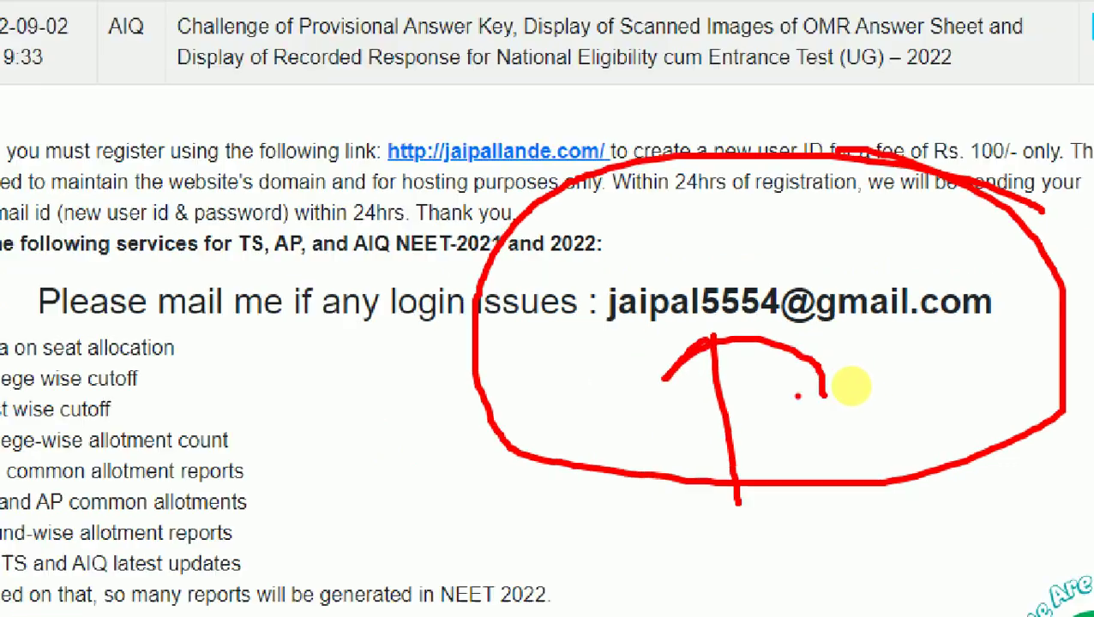
pyautogui.press('Escape')
pyautogui.scroll(8, 840, 385)
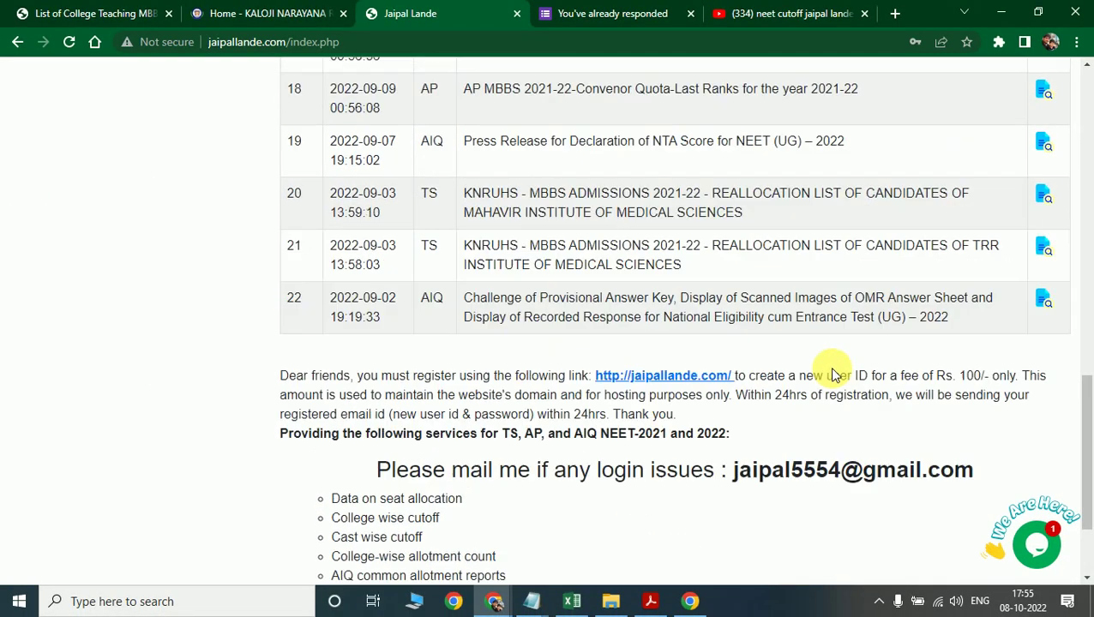
# - Go through the latest updates and circle the login-issues contact e-mail once more before returning to the login form
pyautogui.scroll(7, 831, 375)
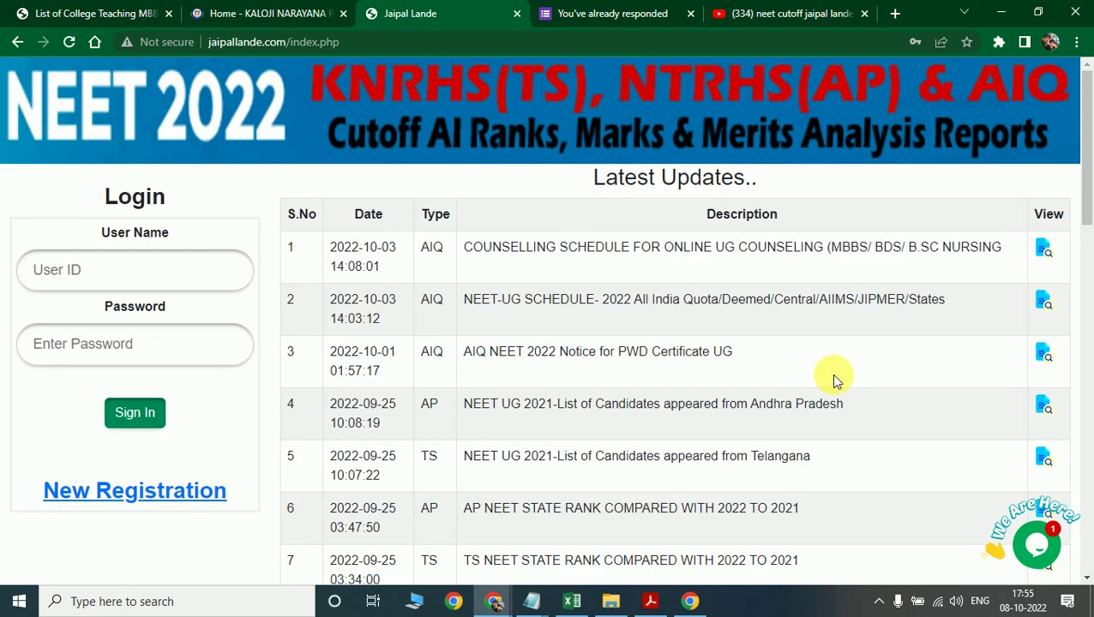
pyautogui.scroll(-15, 836, 380)
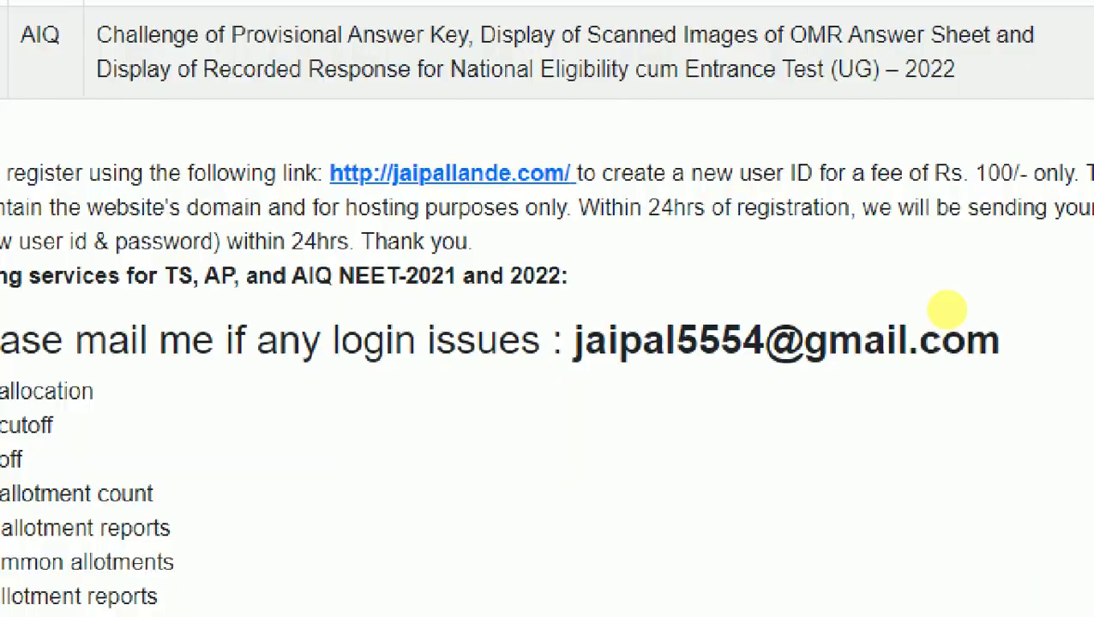
pyautogui.moveTo(1065, 288)
pyautogui.mouseDown()
pyautogui.moveTo(1049, 276)
pyautogui.moveTo(717, 275)
pyautogui.mouseUp()
pyautogui.moveTo(340, 240)
pyautogui.mouseDown()
pyautogui.moveTo(640, 549)
pyautogui.moveTo(533, 161)
pyautogui.mouseUp()
pyautogui.click(544, 395)
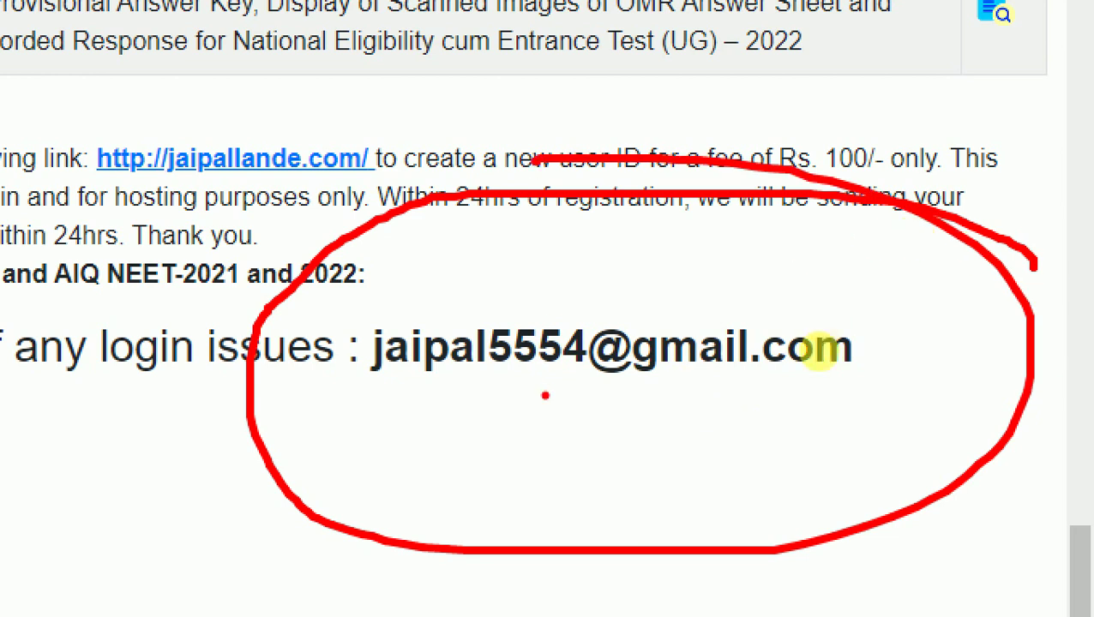
pyautogui.press('Escape')
pyautogui.scroll(15, 819, 357)
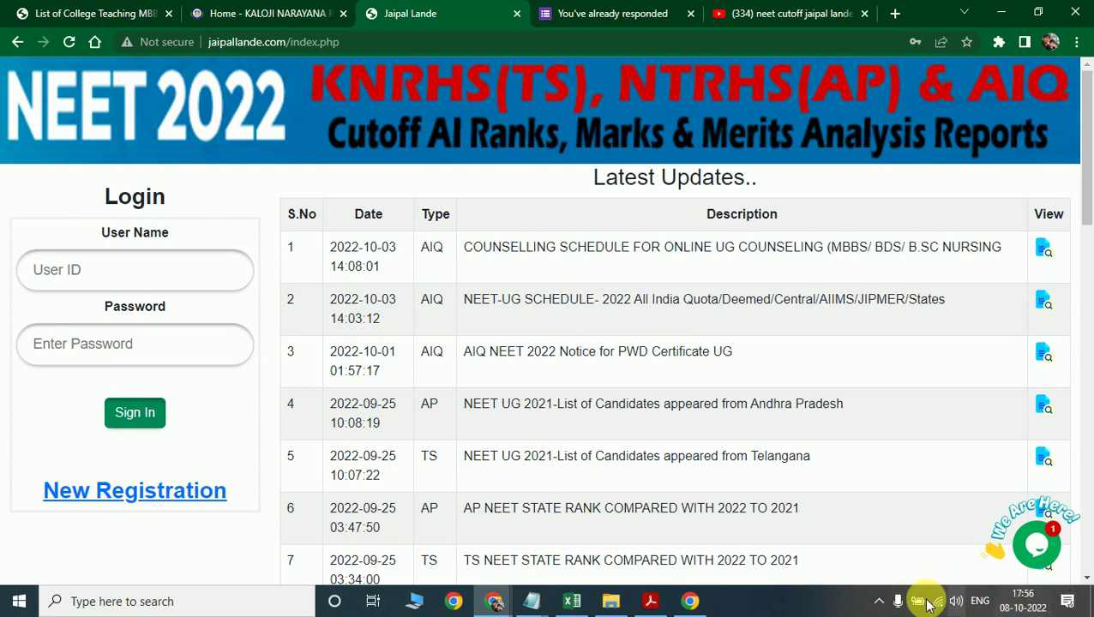
pyautogui.click(879, 602)
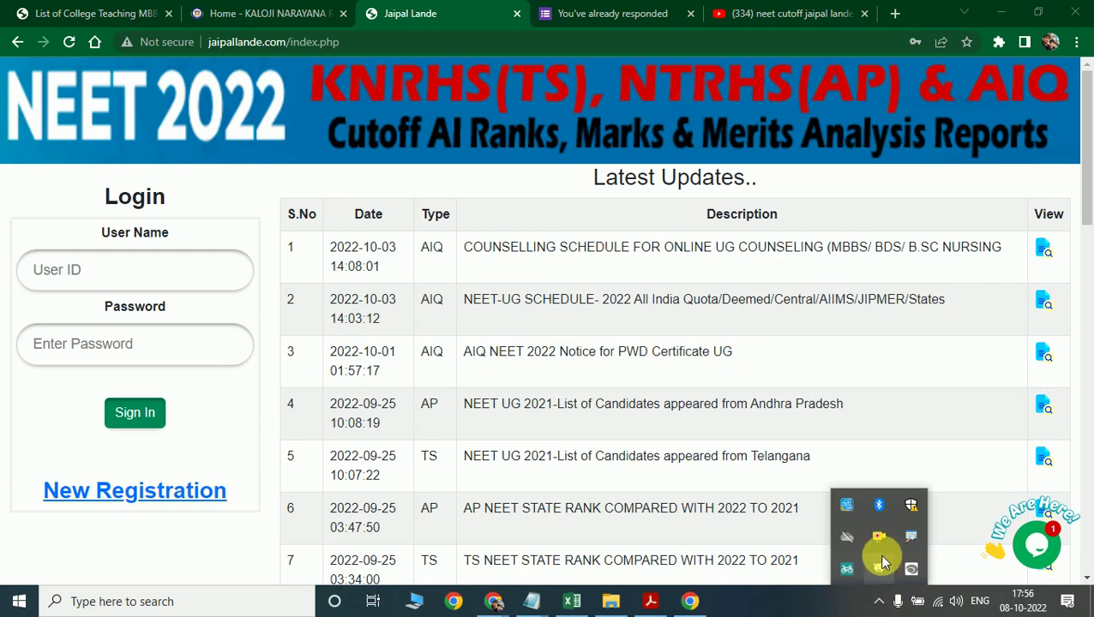